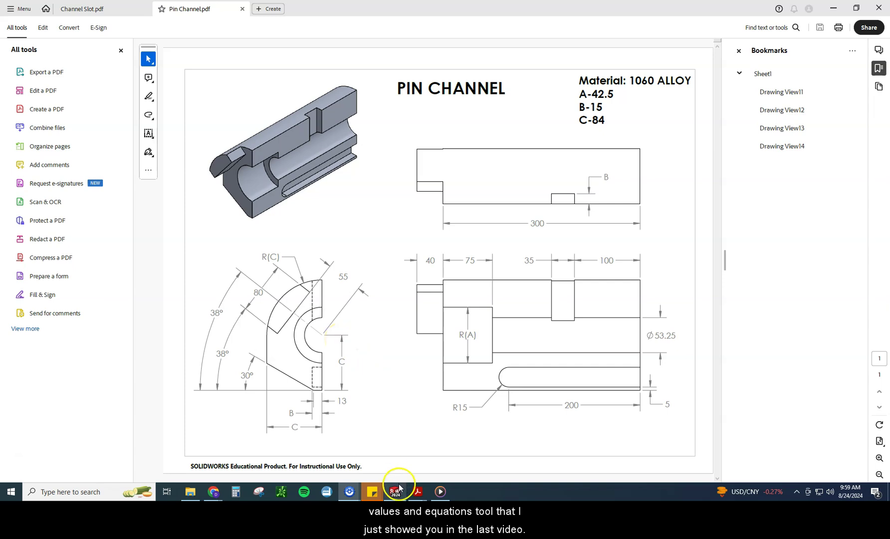
# Step: Examine the values for A, B and C in the Pin Channel drawing and where the views use them
pyautogui.moveTo(398, 493)
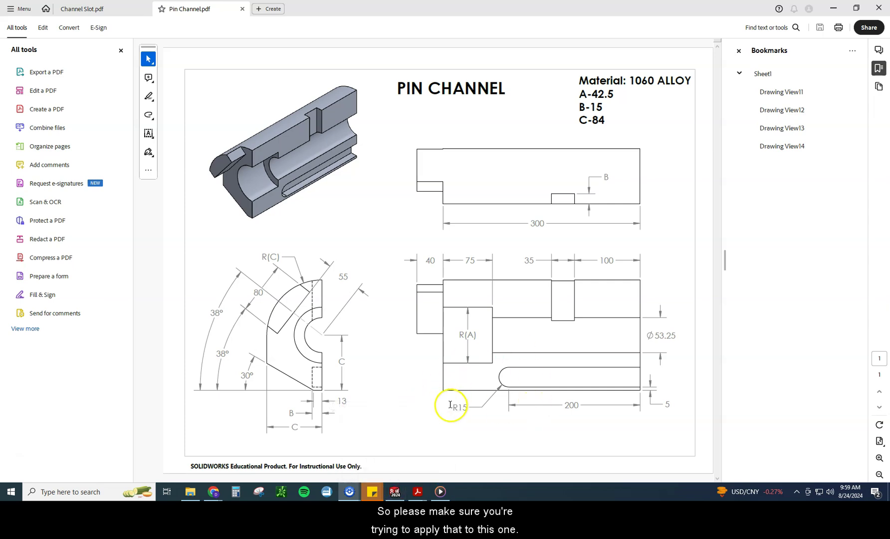
pyautogui.moveTo(578, 94); pyautogui.dragTo(614, 97)
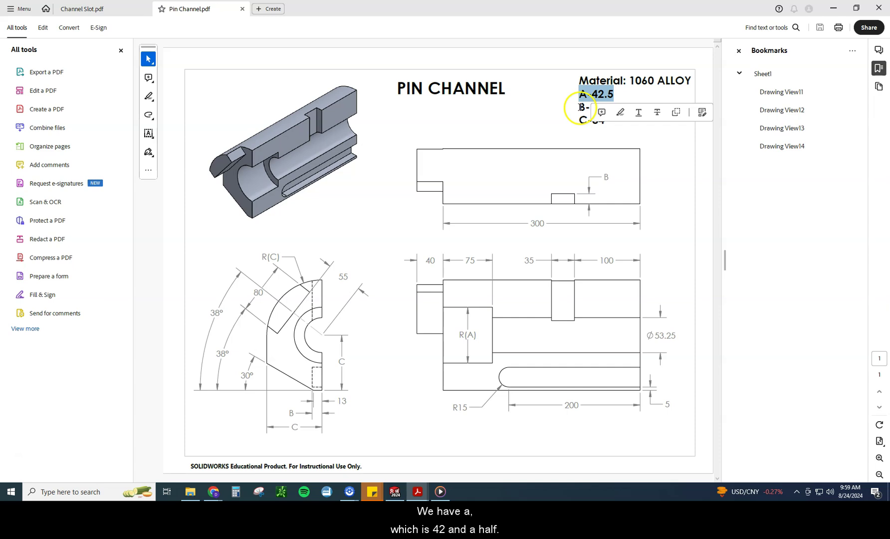
pyautogui.moveTo(459, 334); pyautogui.dragTo(475, 333)
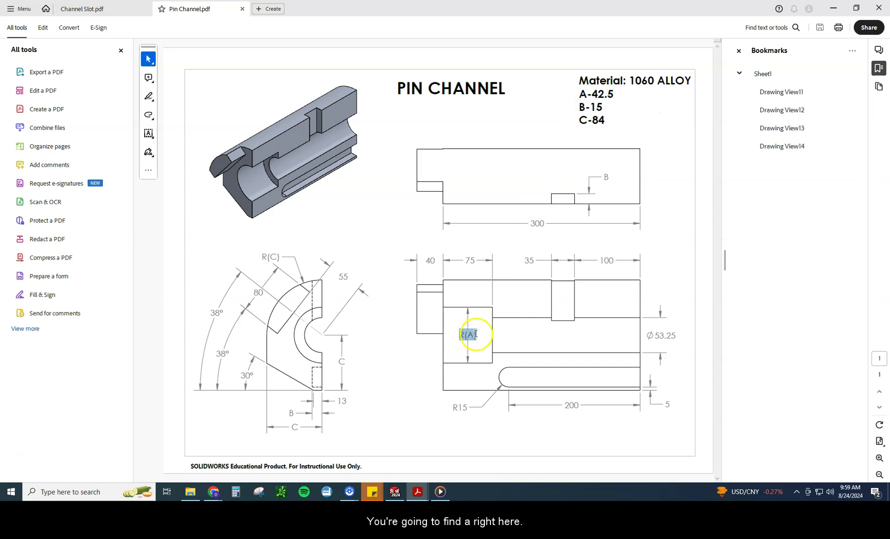
pyautogui.doubleClick(597, 108)
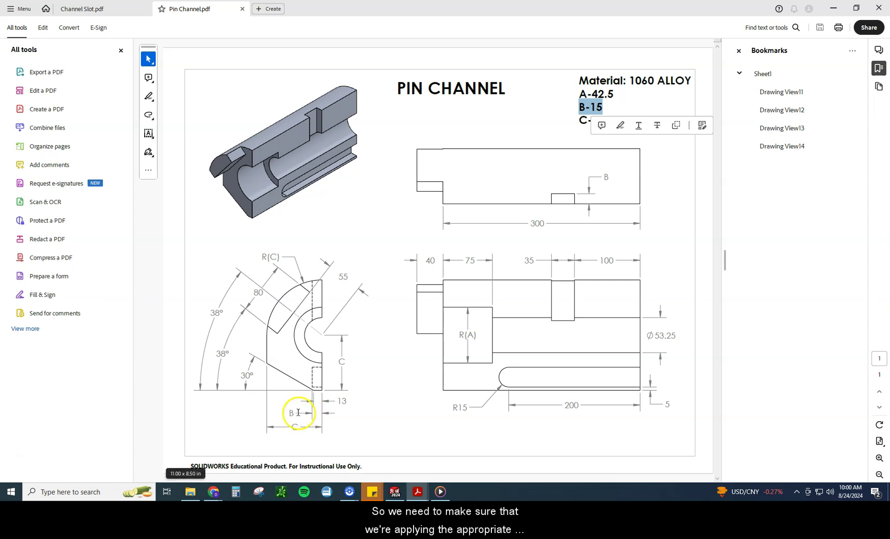
pyautogui.click(551, 114)
pyautogui.moveTo(592, 119); pyautogui.dragTo(605, 121)
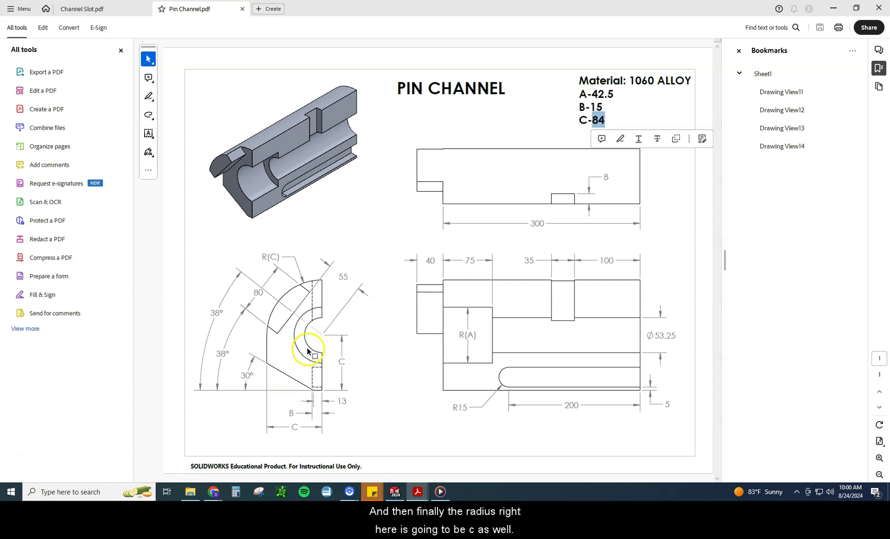
pyautogui.moveTo(260, 256); pyautogui.dragTo(281, 257)
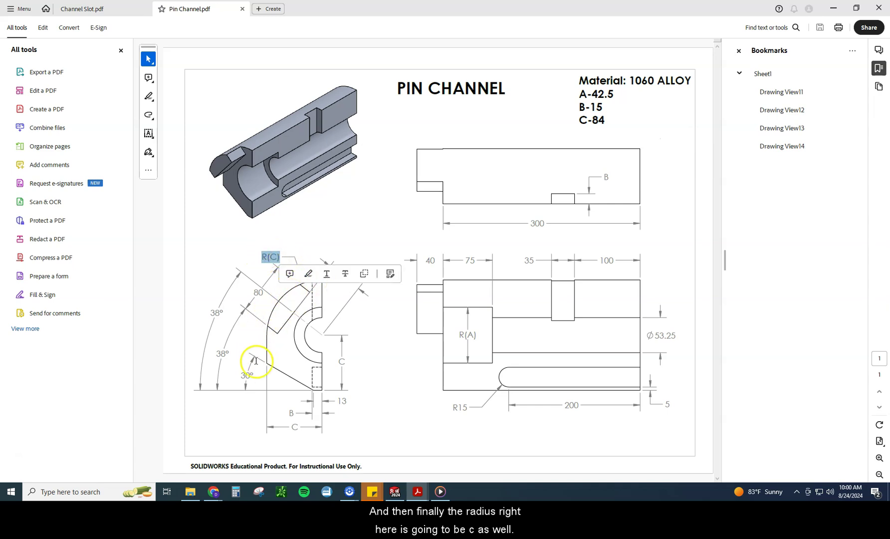
pyautogui.click(360, 340)
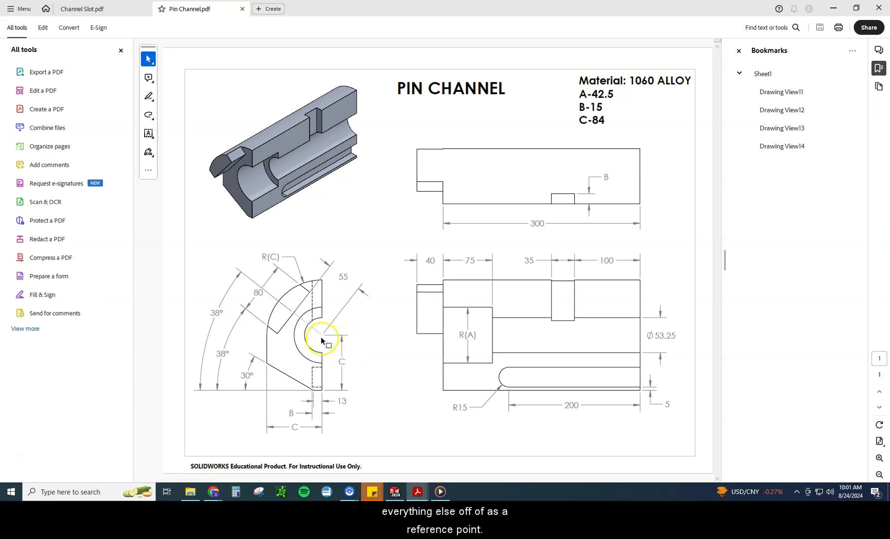
# Step: Switch to SOLIDWORKS, create a new part and check that its unit system is MMGS
pyautogui.click(393, 491)
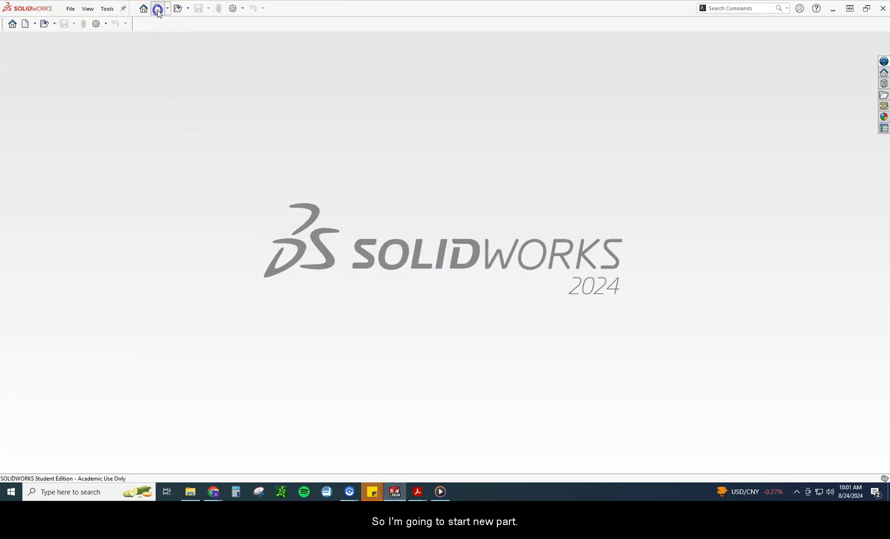
pyautogui.click(158, 8)
pyautogui.click(340, 178)
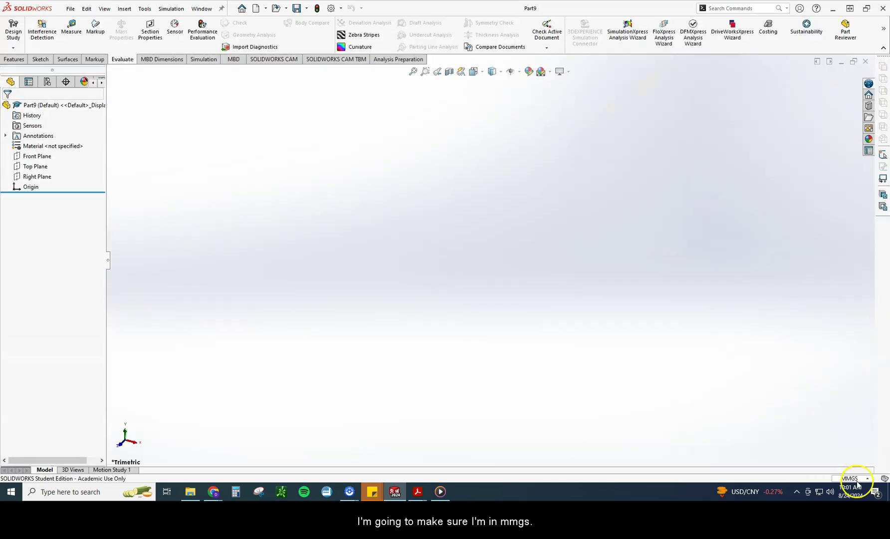
pyautogui.click(855, 479)
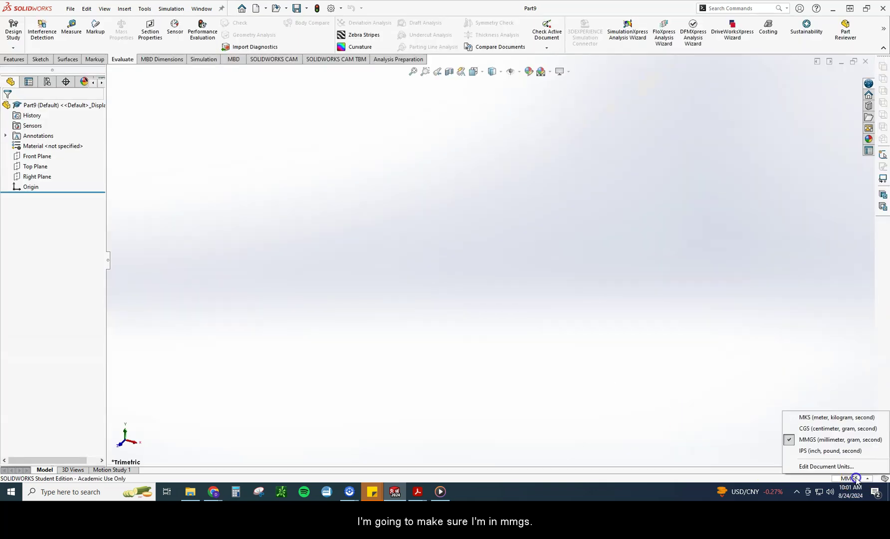
pyautogui.click(629, 354)
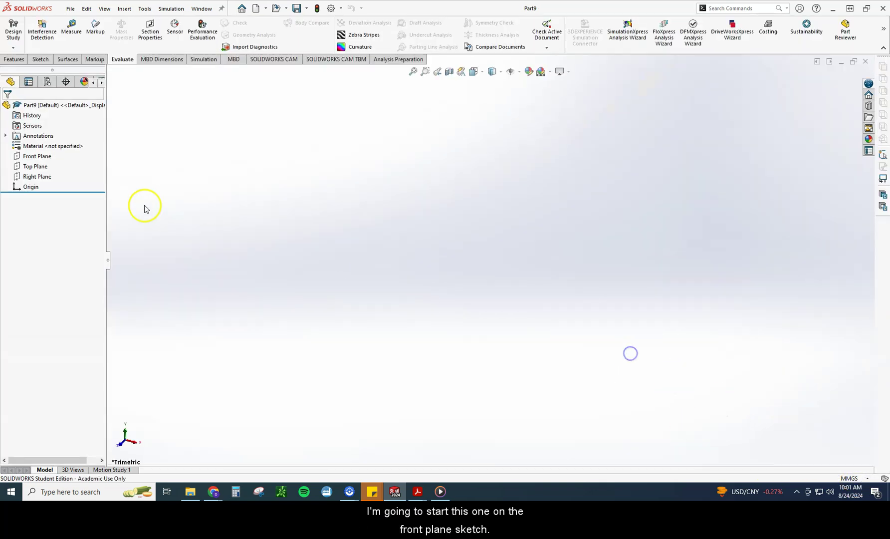
# Step: Start a sketch on the Front Plane and draw a circle of about 38 mm radius centred on the origin
pyautogui.click(29, 157)
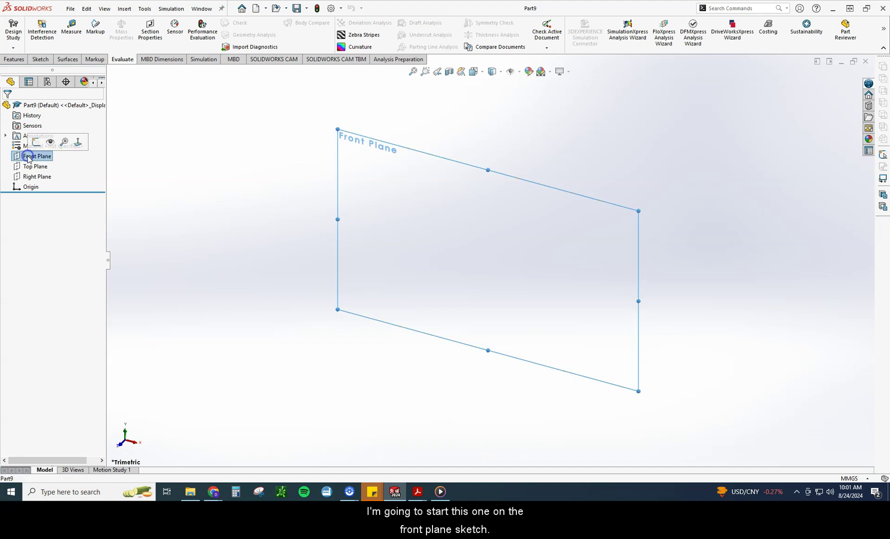
pyautogui.click(33, 146)
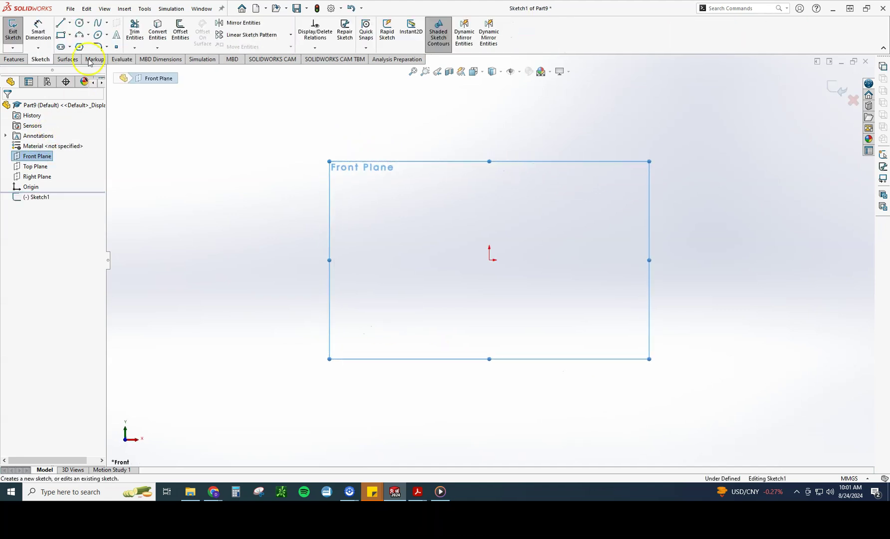
pyautogui.click(80, 23)
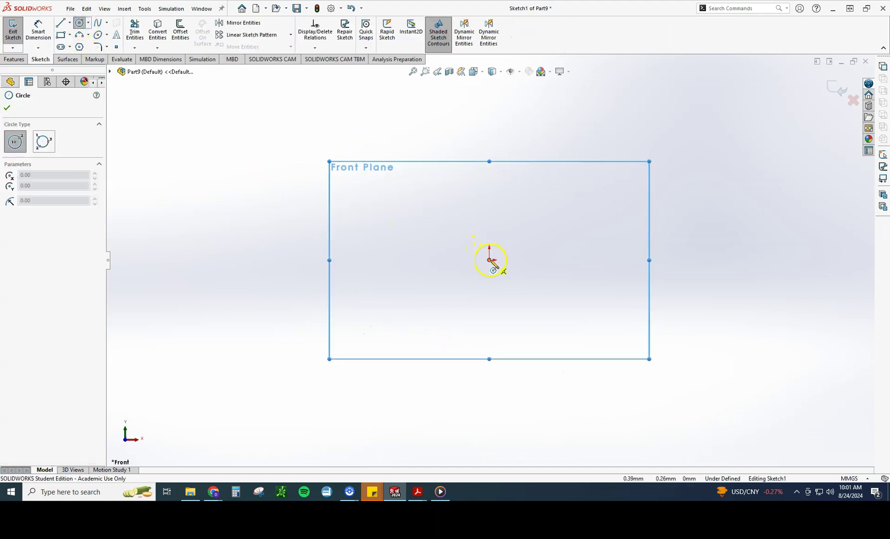
pyautogui.moveTo(489, 260); pyautogui.dragTo(509, 196)
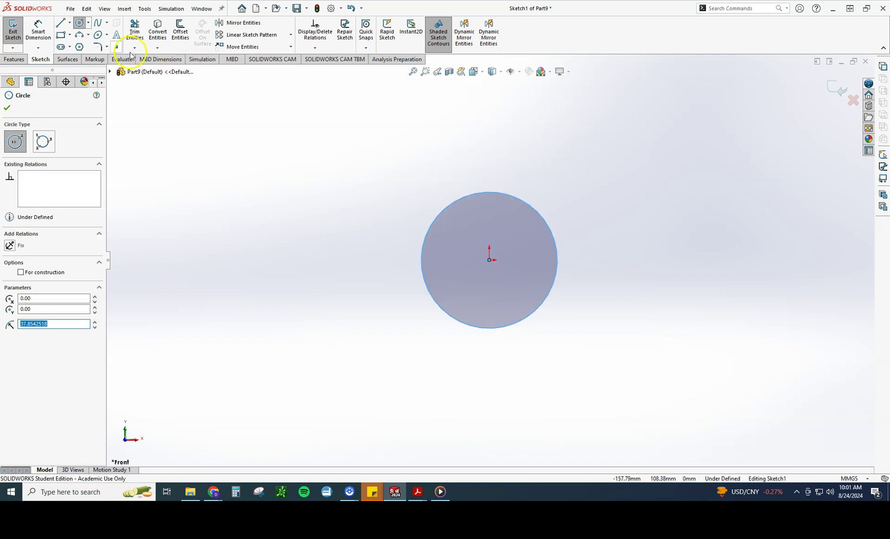
# Step: Sketch a vertical line about 44 mm long upward from the circle's top quadrant
pyautogui.click(59, 25)
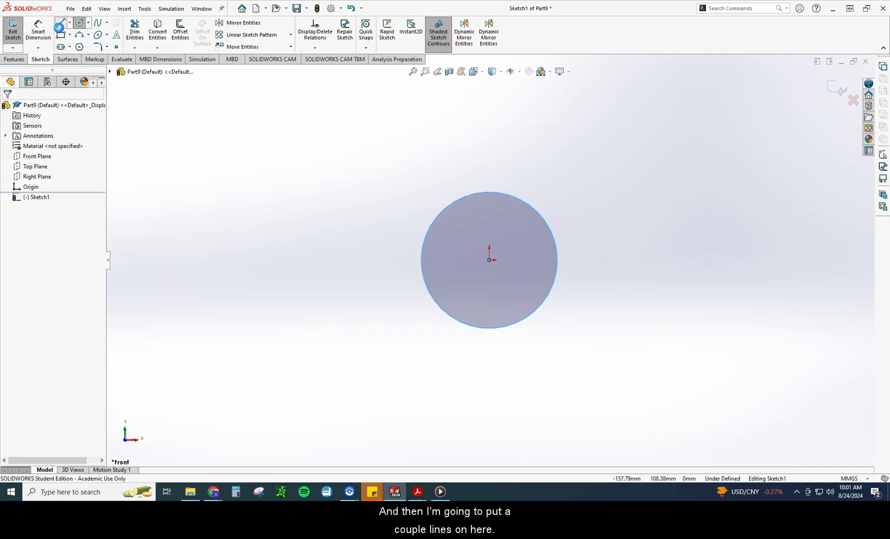
pyautogui.click(490, 193)
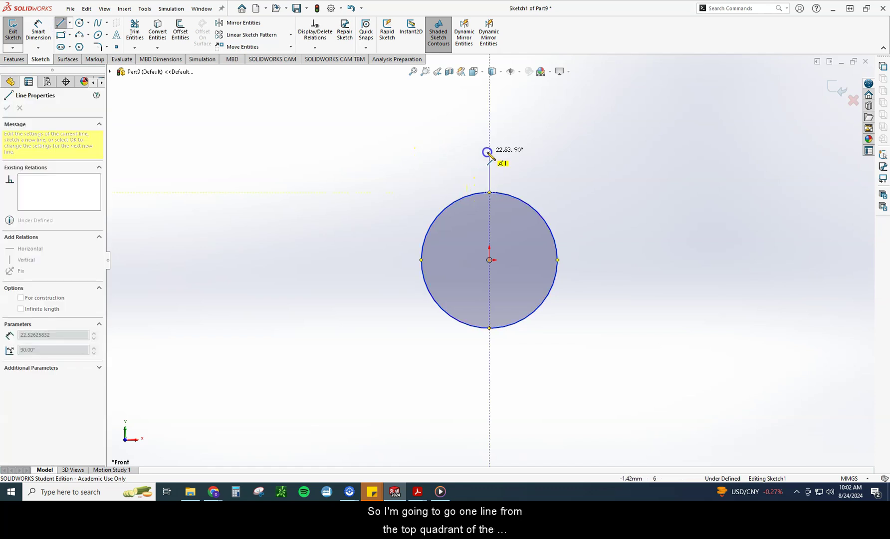
pyautogui.doubleClick(491, 114)
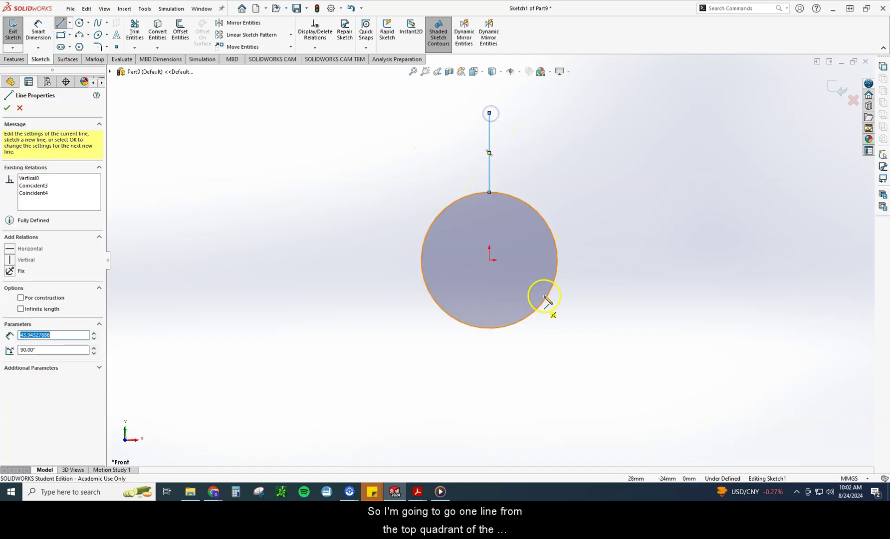
# Step: Sketch connected lines from the circle's bottom quadrant: about 49 mm down, about 11 mm left, sloping up-left, and about 33 mm vertically up
pyautogui.click(489, 328)
pyautogui.click(490, 416)
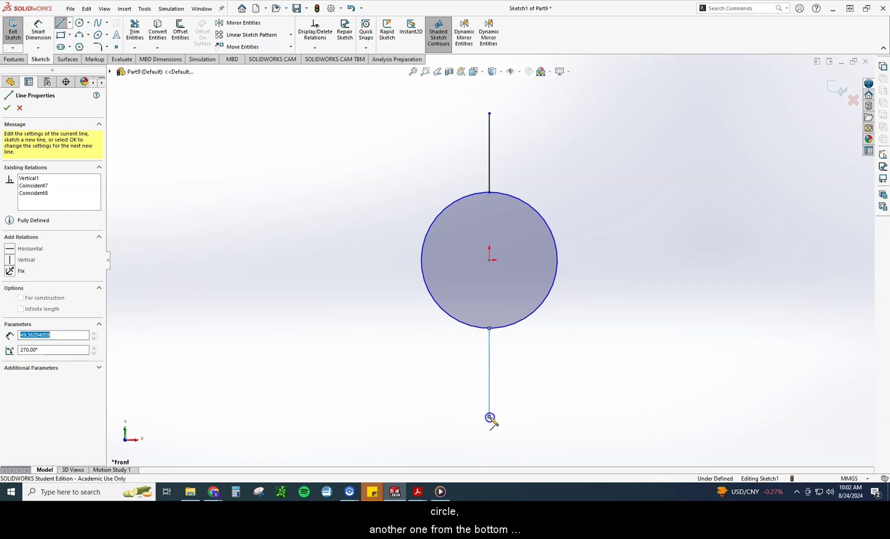
pyautogui.click(468, 417)
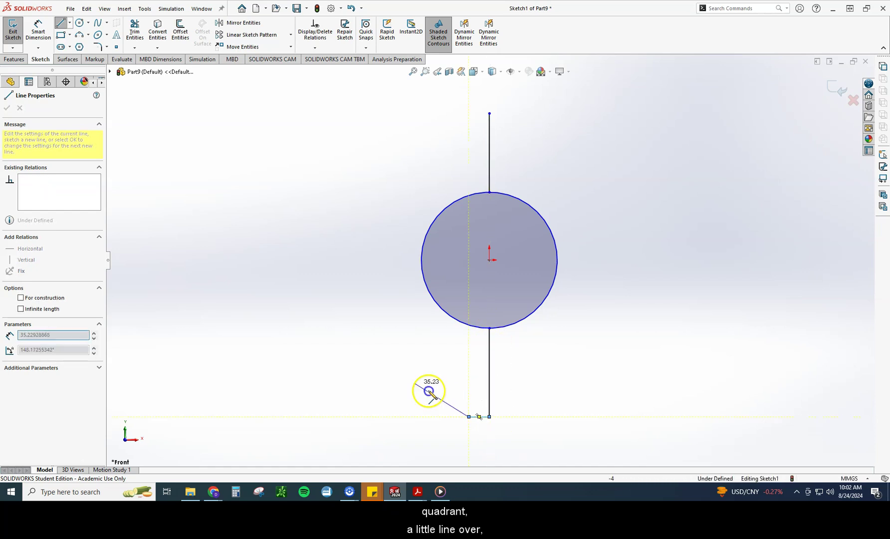
pyautogui.click(329, 349)
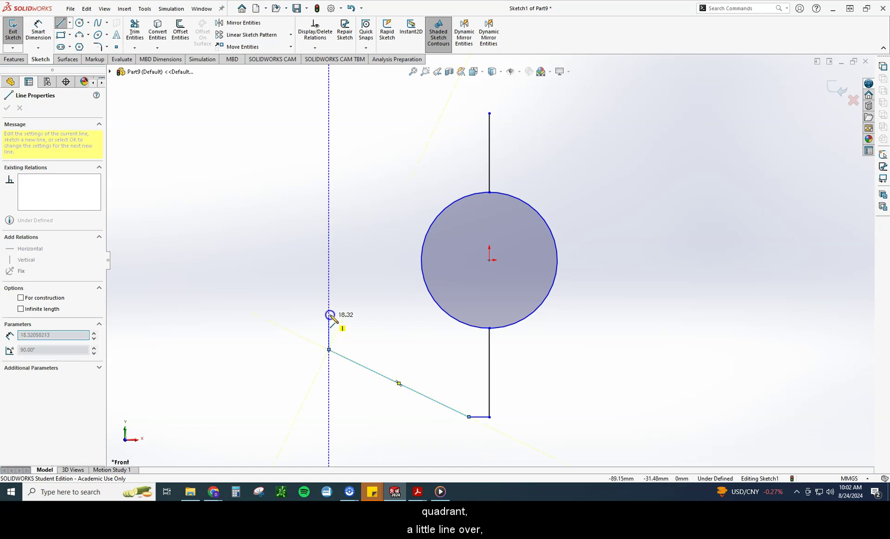
pyautogui.doubleClick(331, 291)
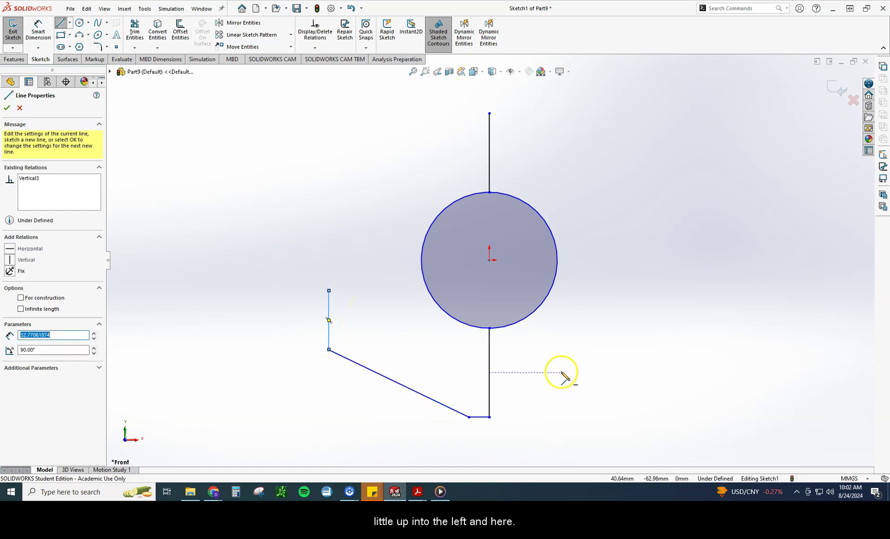
# Step: Check the outline against the Pin Channel drawing and dimension its width between the lower-right and left vertical lines as 84 mm
pyautogui.scroll(-2, 560, 371)
pyautogui.click(422, 493)
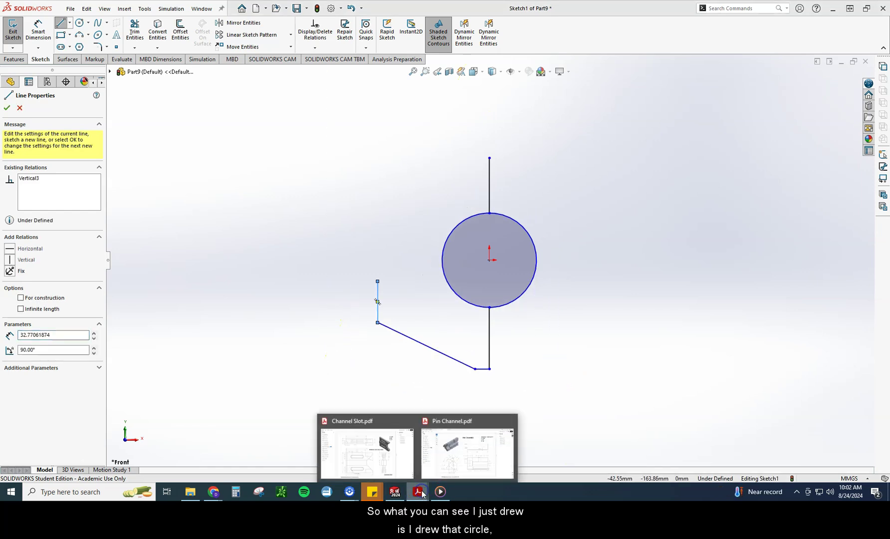
pyautogui.click(454, 461)
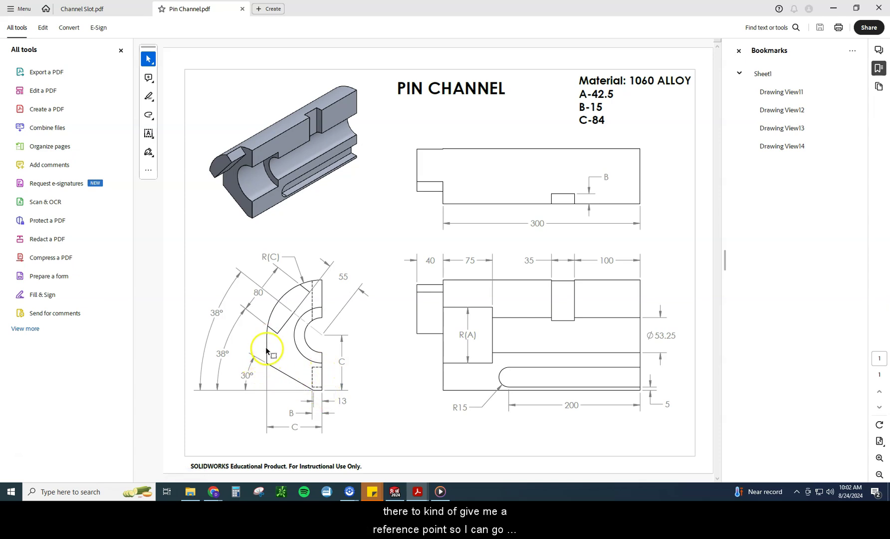
pyautogui.click(395, 492)
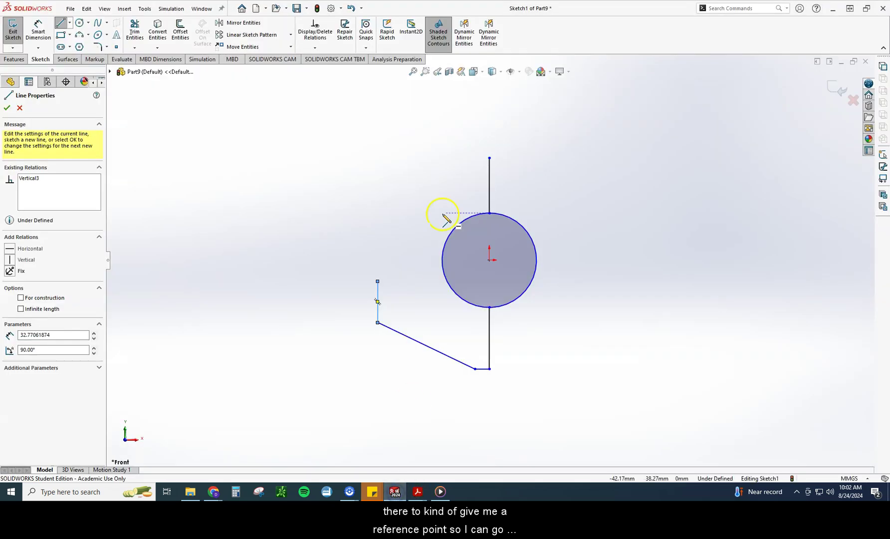
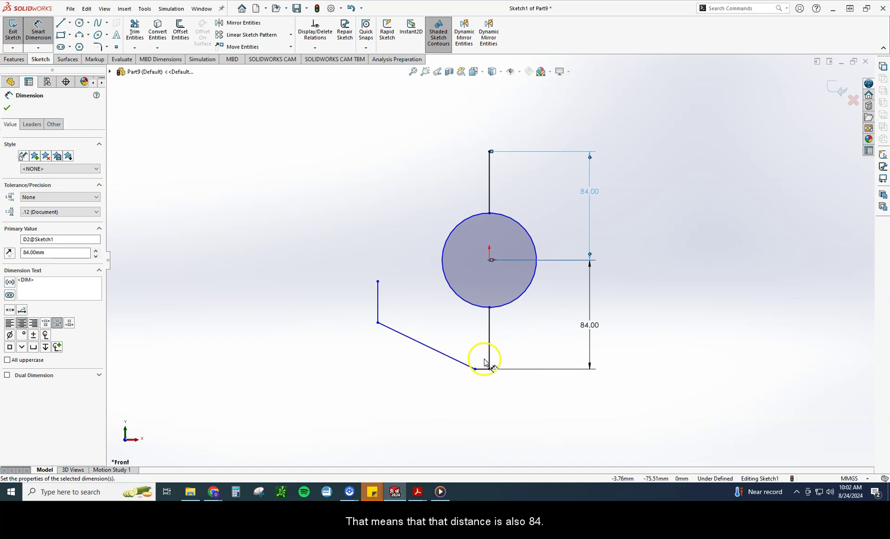
pyautogui.click(489, 357)
pyautogui.click(378, 322)
pyautogui.click(422, 417)
pyautogui.write('84')
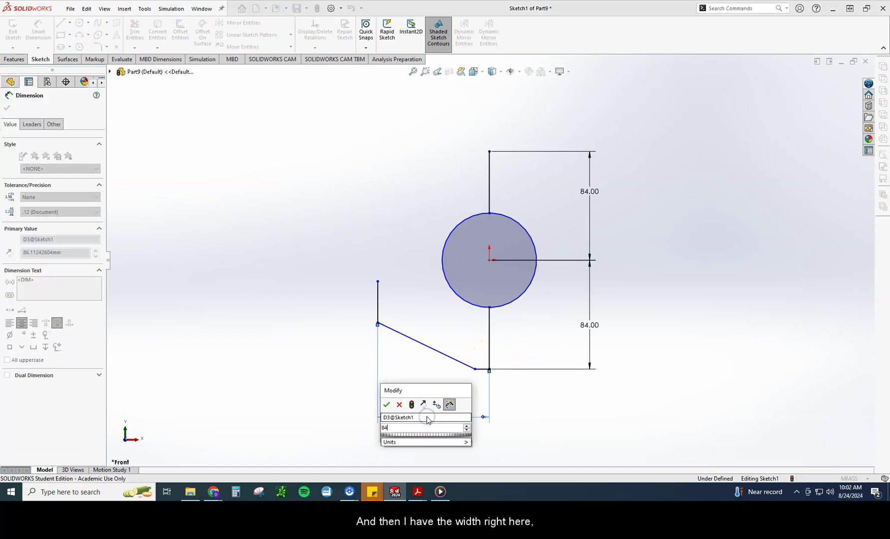
pyautogui.press('Return')
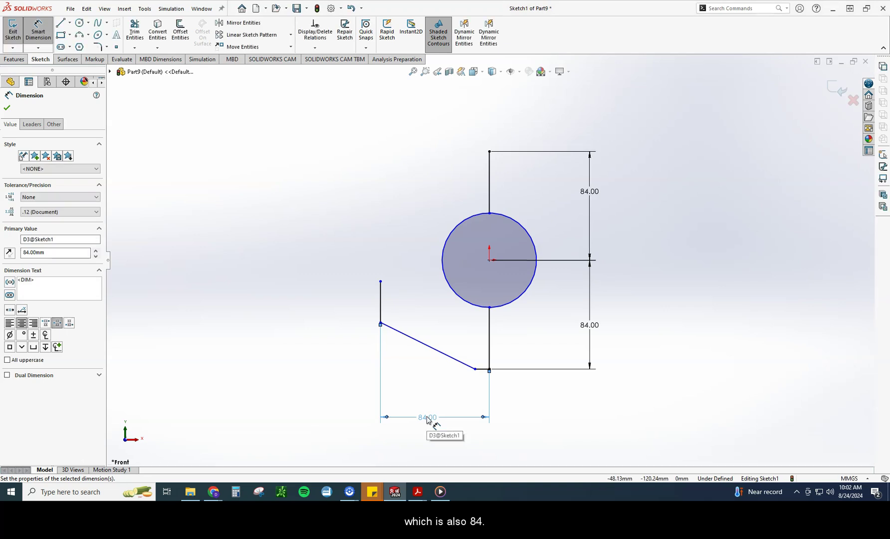
# Step: Dimension the short horizontal line at the base of the profile as 13 mm
pyautogui.click(481, 369)
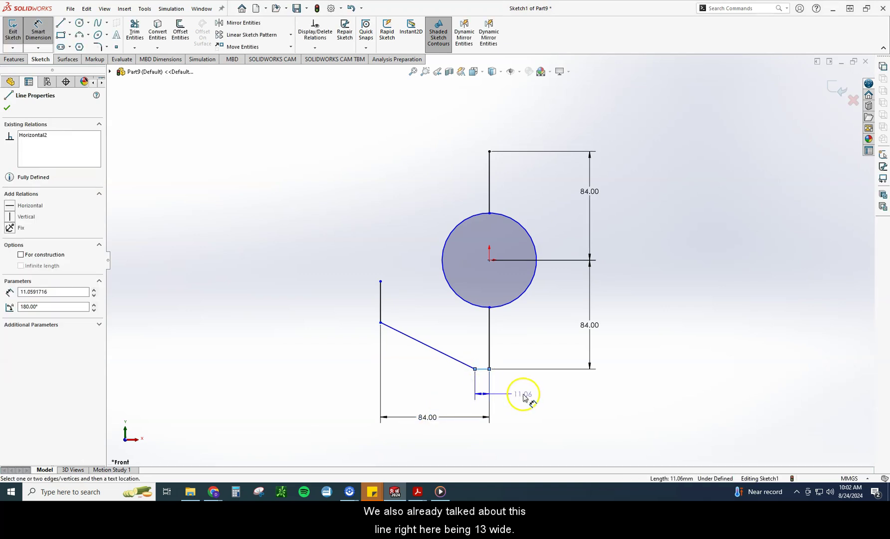
pyautogui.click(521, 399)
pyautogui.write('13')
pyautogui.press('Return')
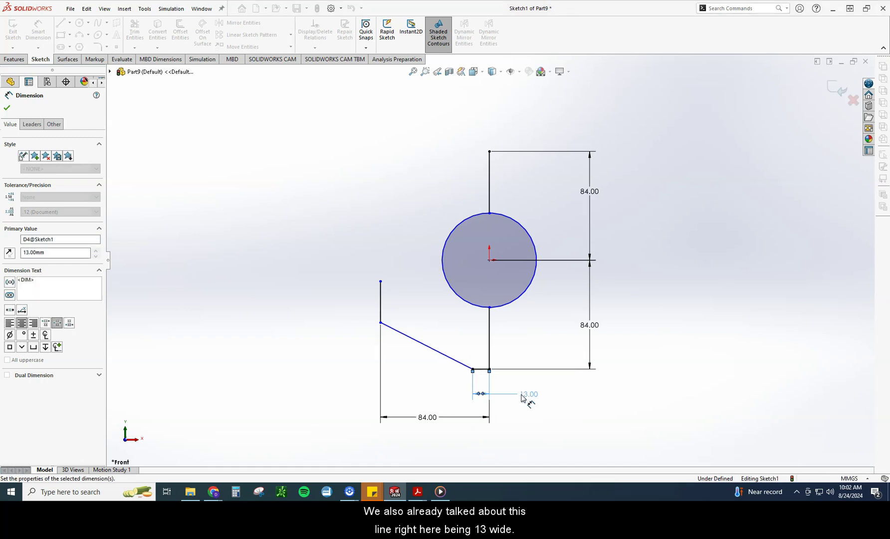
# Step: Check the bore size in the Pin Channel drawing and dimension the circle's diameter as 53.25 mm
pyautogui.click(395, 492)
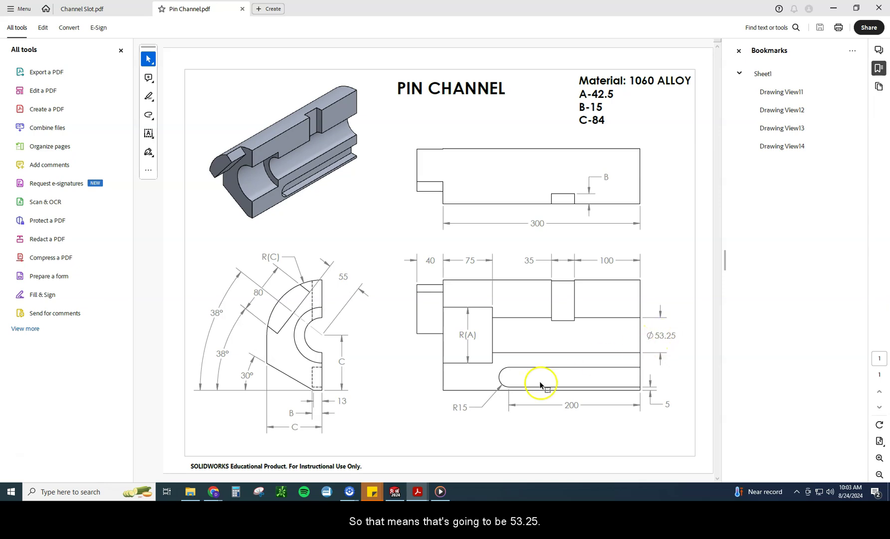
pyautogui.click(394, 491)
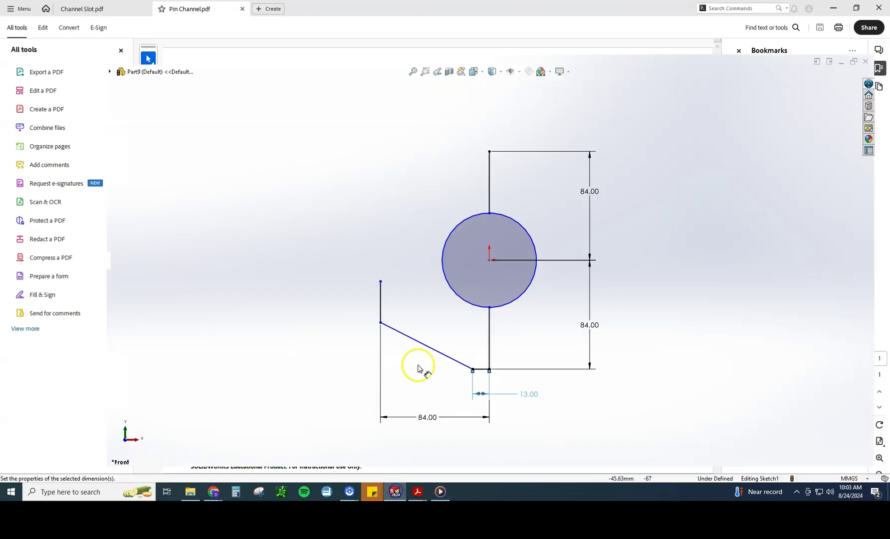
pyautogui.click(532, 299)
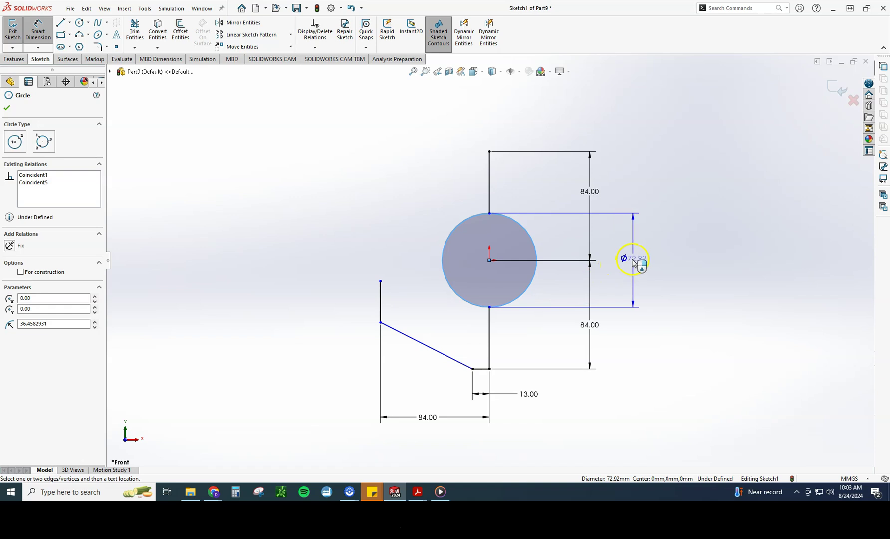
pyautogui.click(633, 259)
pyautogui.write('53.25')
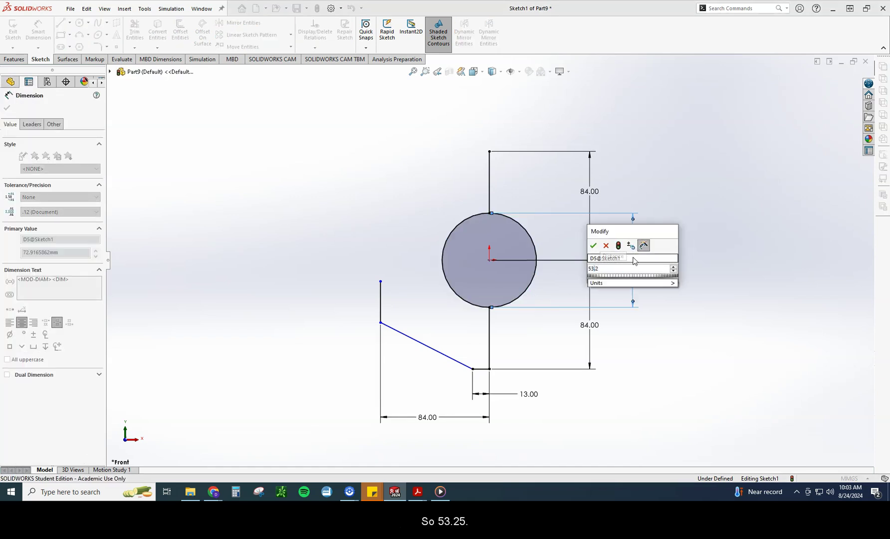
pyautogui.press('Return')
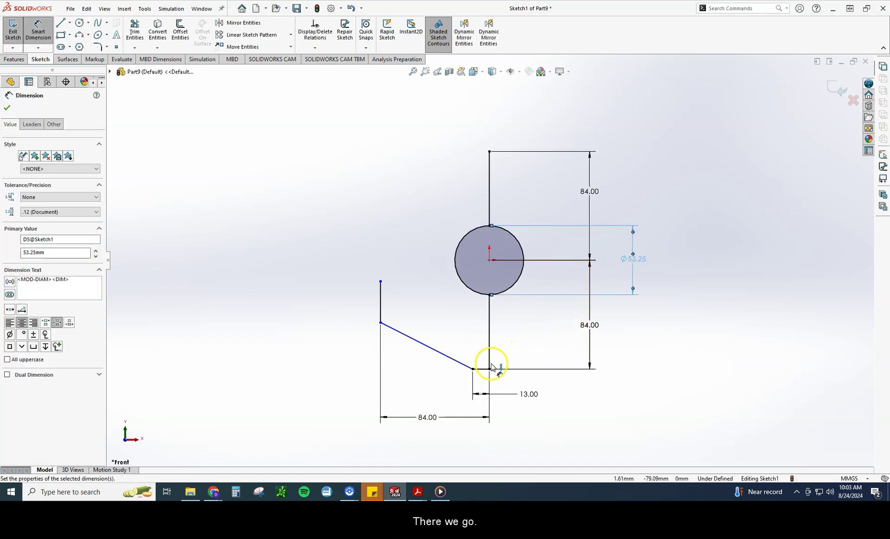
# Step: Dimension the angle between the short horizontal base line and the sloping line as 30 degrees
pyautogui.click(482, 369)
pyautogui.click(457, 362)
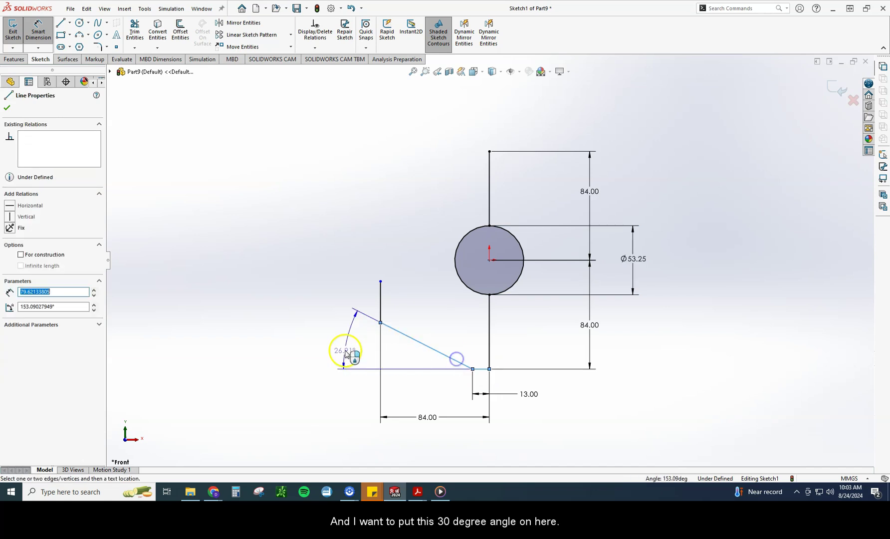
pyautogui.click(337, 350)
pyautogui.write('30')
pyautogui.press('Return')
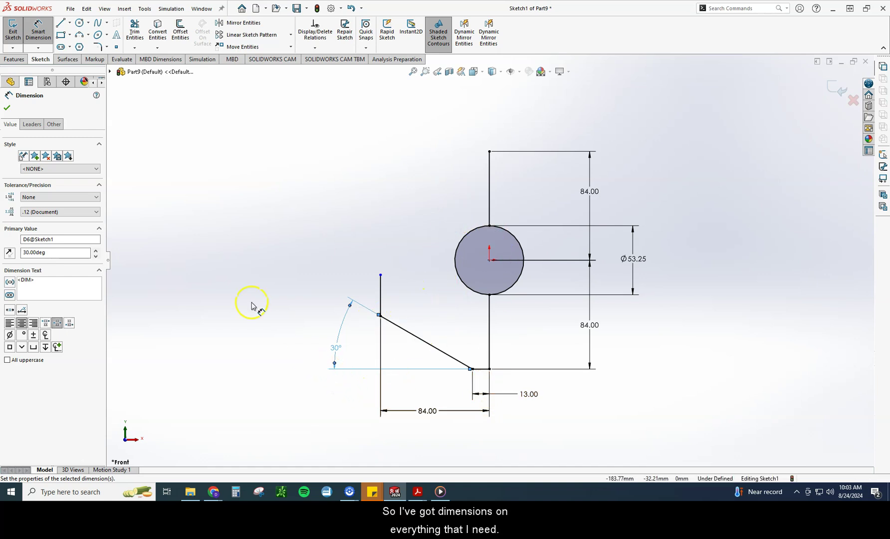
# Step: Sketch a 3 Point Arc of about 75 mm radius from the left vertical line's upper end to the upper centre line's top end
pyautogui.click(88, 36)
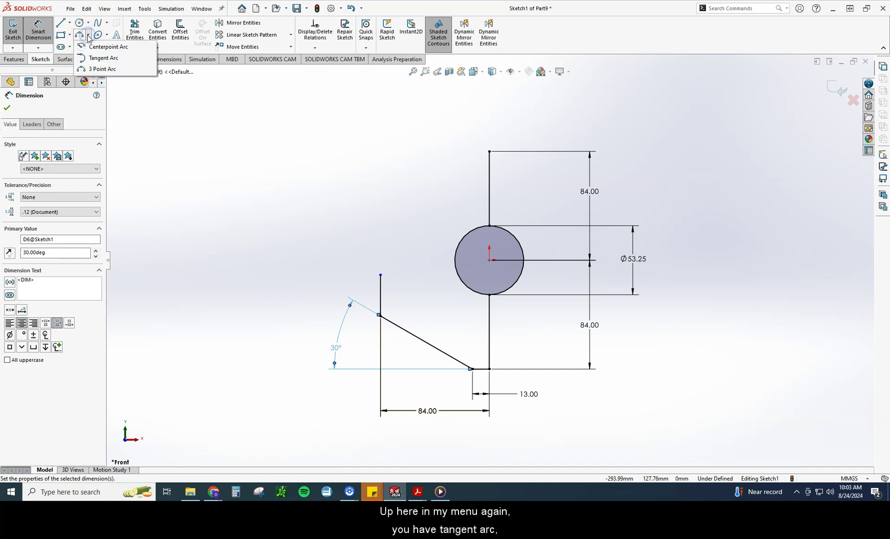
pyautogui.click(98, 69)
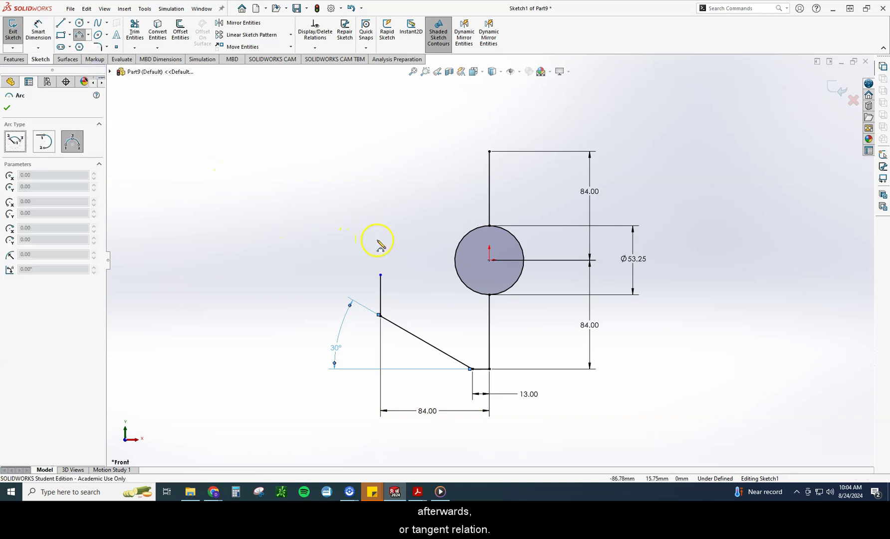
pyautogui.click(380, 274)
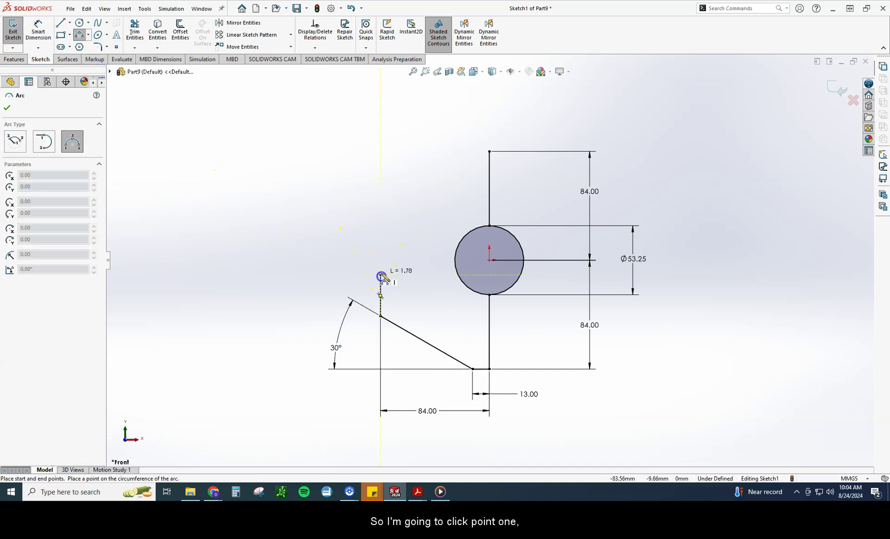
pyautogui.click(489, 151)
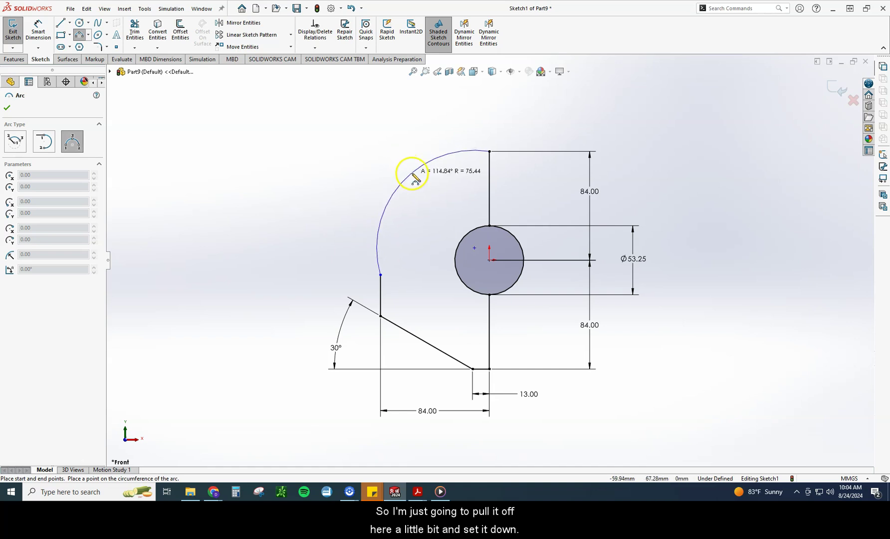
pyautogui.click(412, 174)
pyautogui.press('Escape')
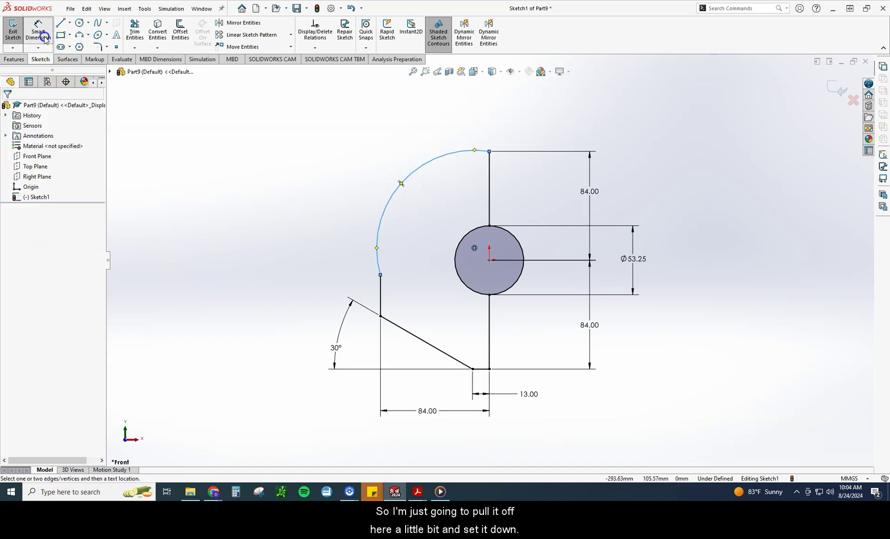
# Step: Dimension the outer arc's radius as 84 mm
pyautogui.click(377, 233)
pyautogui.click(360, 166)
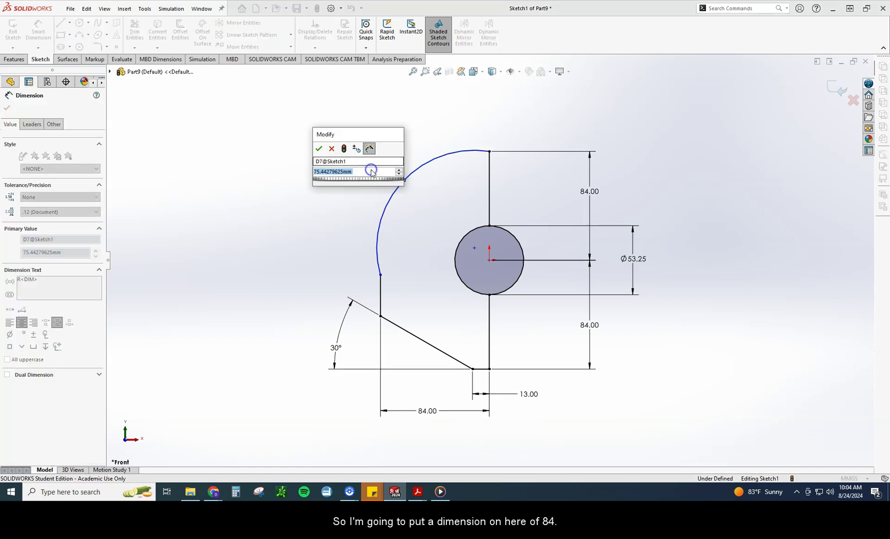
pyautogui.write('84')
pyautogui.press('Return')
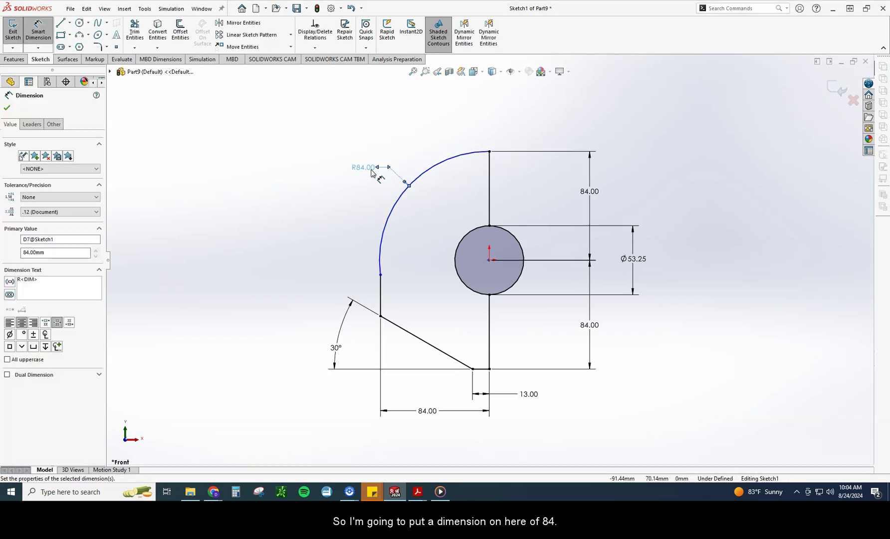
pyautogui.click(7, 108)
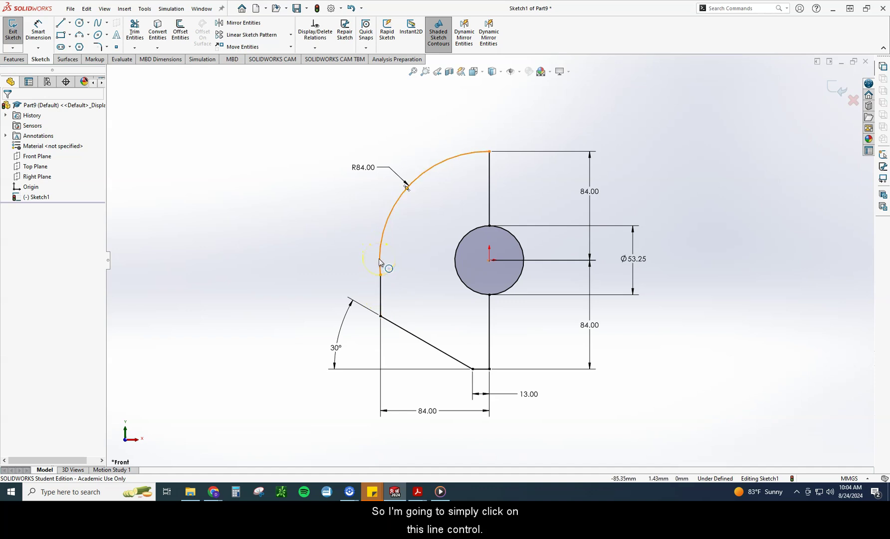
# Step: Add a Tangent relation between the outer arc and the left vertical line, and inspect the relation on the line
pyautogui.click(379, 261)
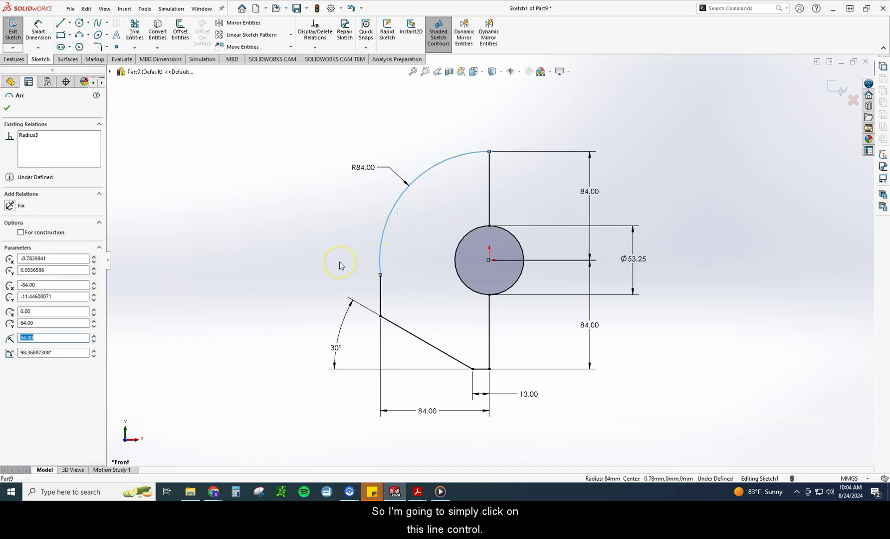
pyautogui.keyDown('ctrl'); pyautogui.click(381, 288); pyautogui.keyUp('ctrl')
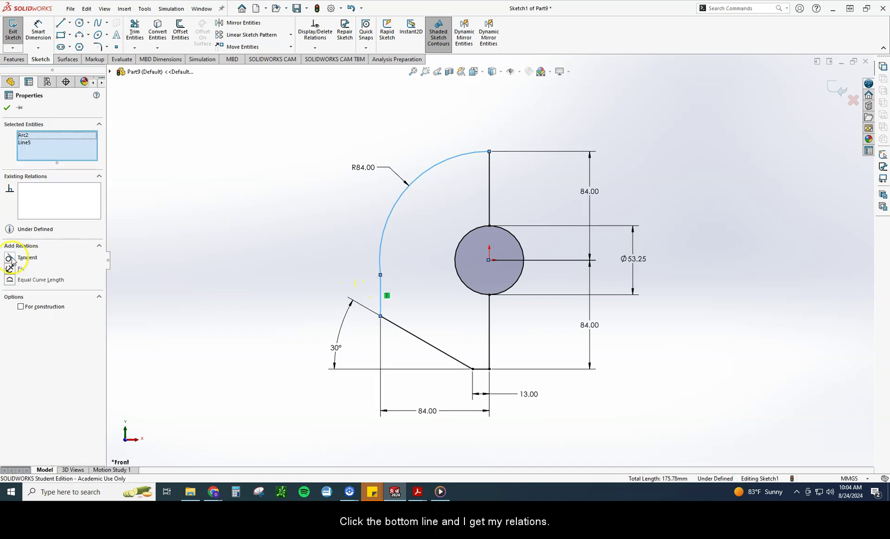
pyautogui.click(9, 258)
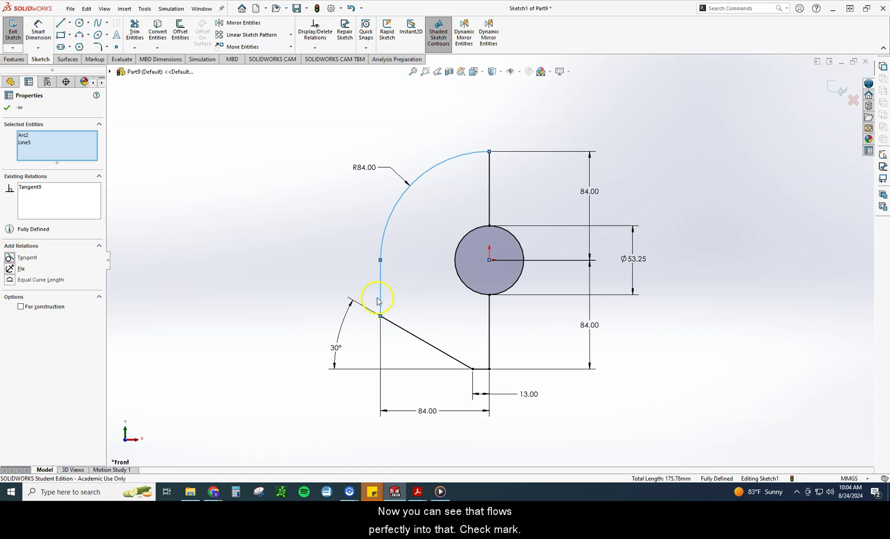
pyautogui.click(7, 109)
pyautogui.click(380, 274)
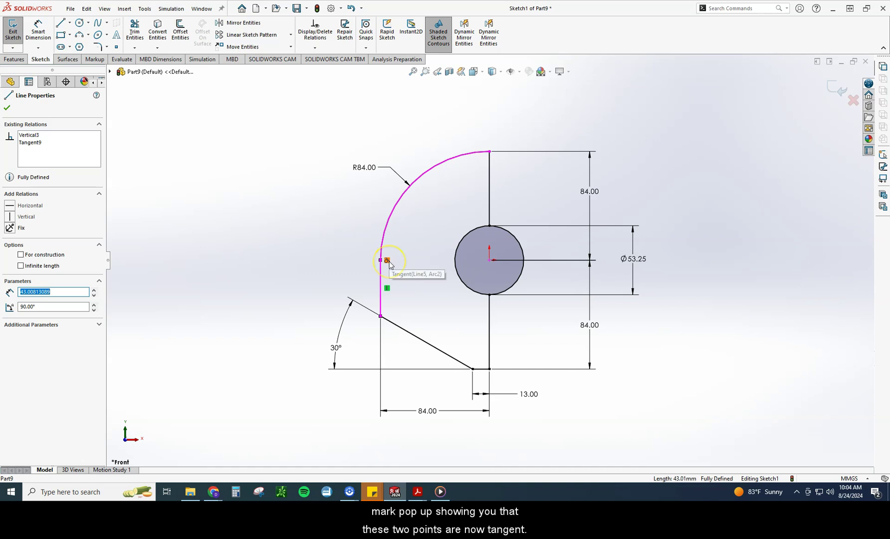
pyautogui.click(319, 235)
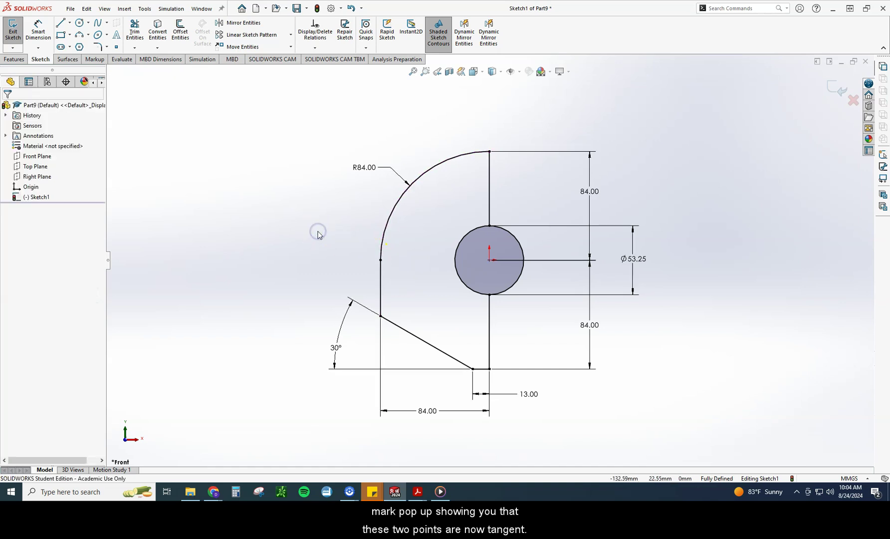
# Step: Check the part length in the Pin Channel drawing and extrude the profile region outside the circle 300 mm blind in the reversed direction
pyautogui.click(15, 60)
pyautogui.click(17, 29)
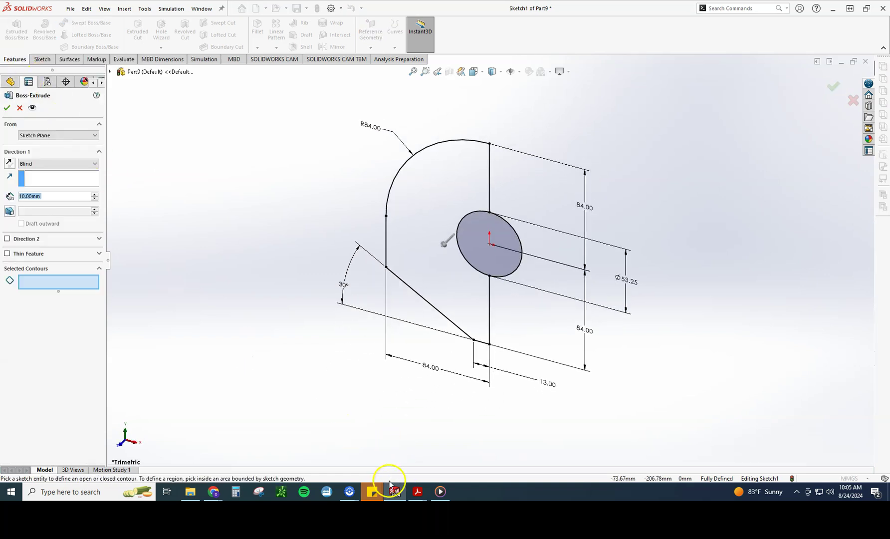
pyautogui.click(417, 491)
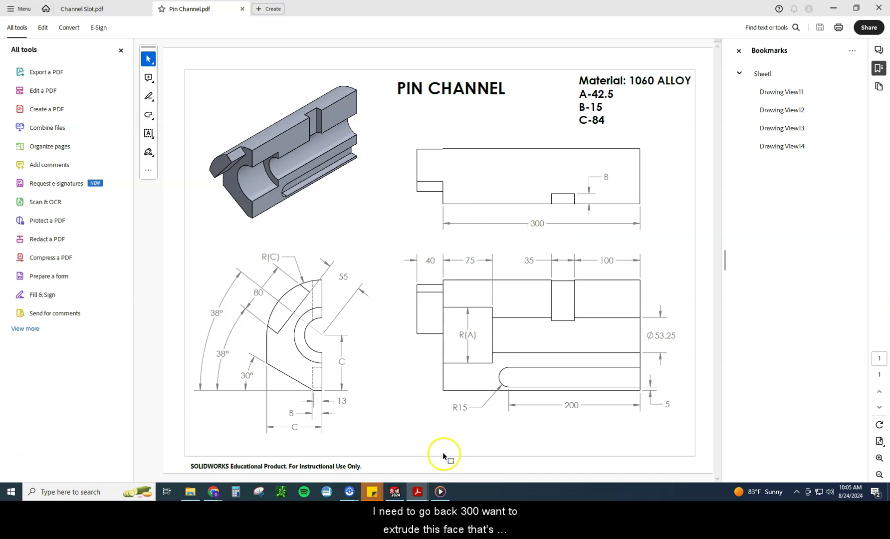
pyautogui.click(405, 494)
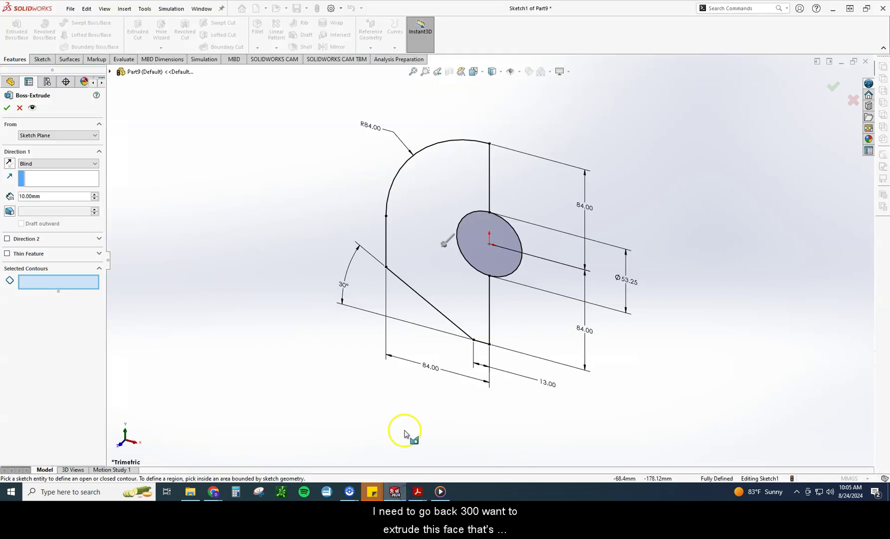
pyautogui.click(415, 260)
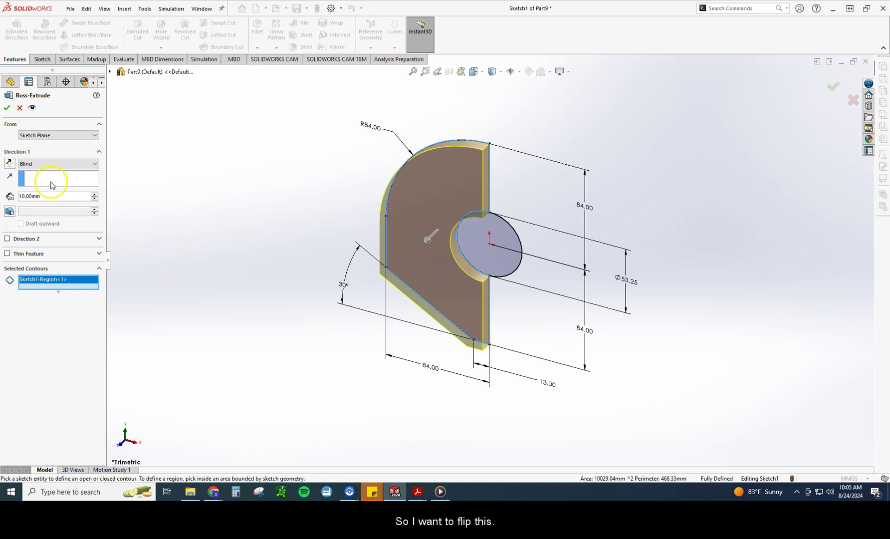
pyautogui.click(9, 164)
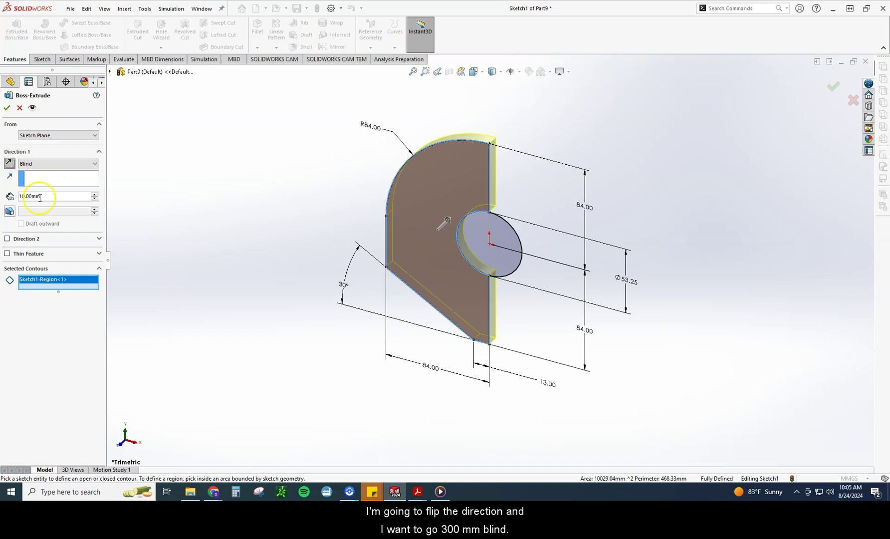
pyautogui.write('300')
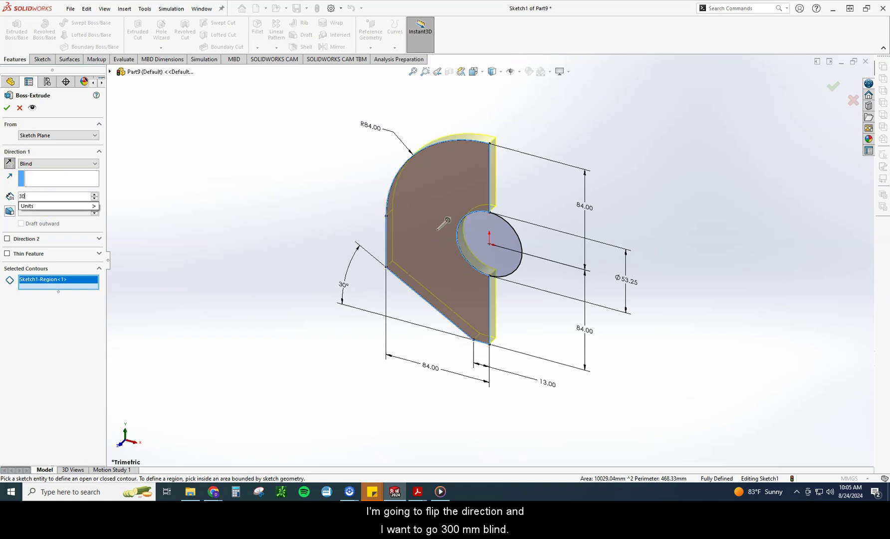
pyautogui.press('Return')
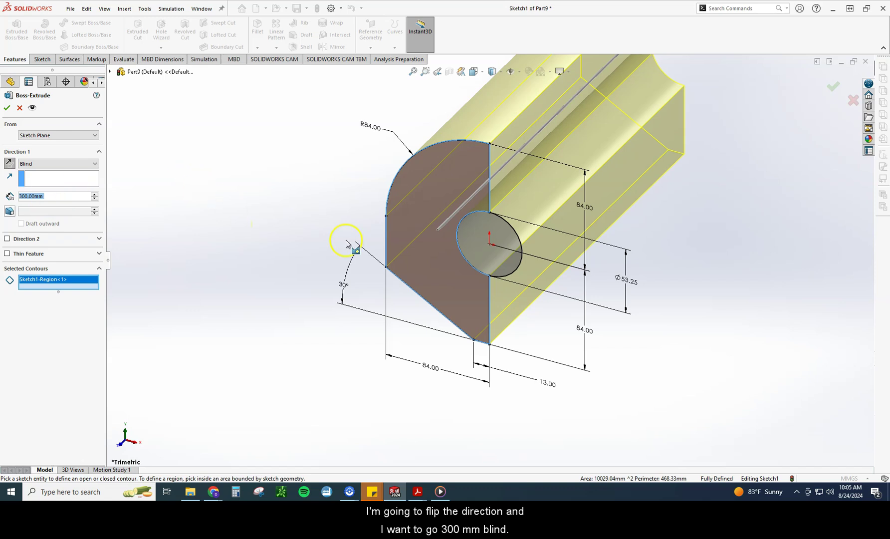
pyautogui.scroll(3, 570, 215)
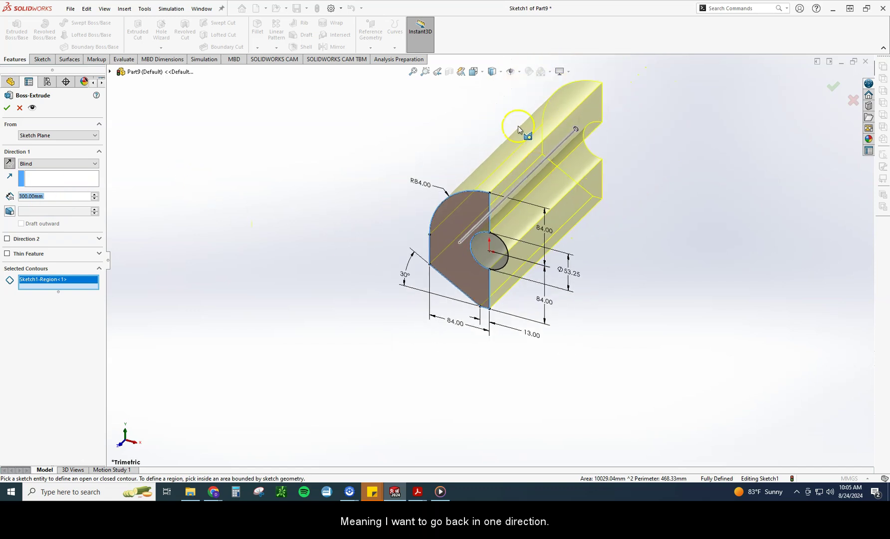
pyautogui.click(7, 107)
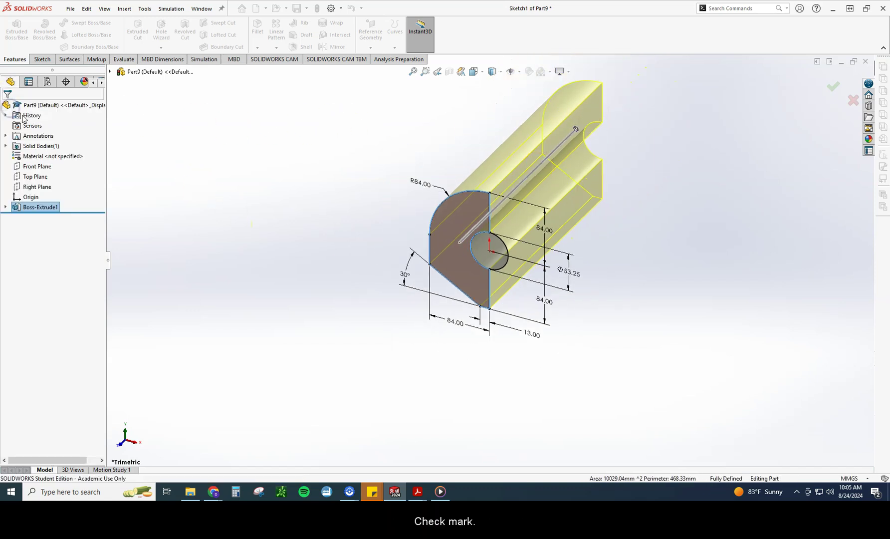
# Step: Check the larger bore cut in the Pin Channel drawing and sketch a circle of about 39 mm radius on the front end face, centred on the origin
pyautogui.moveTo(596, 199); pyautogui.dragTo(571, 202, button='middle')
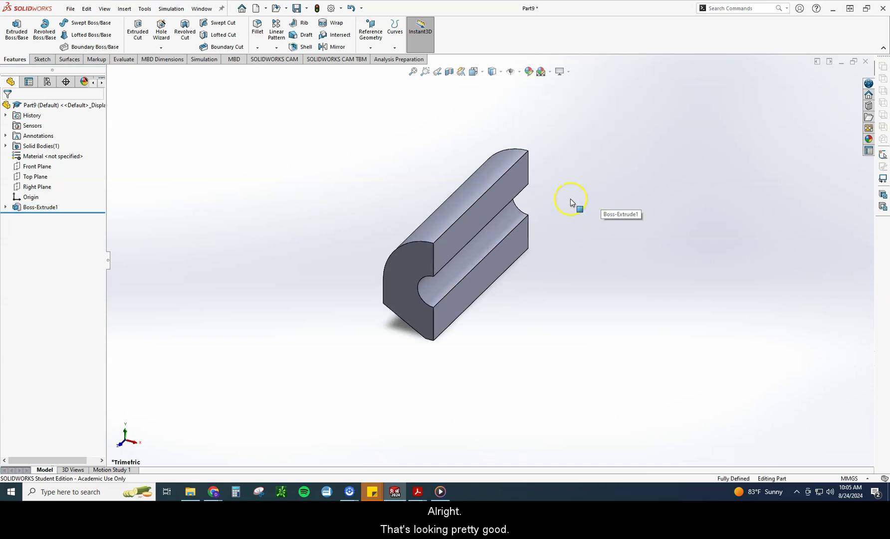
pyautogui.click(394, 488)
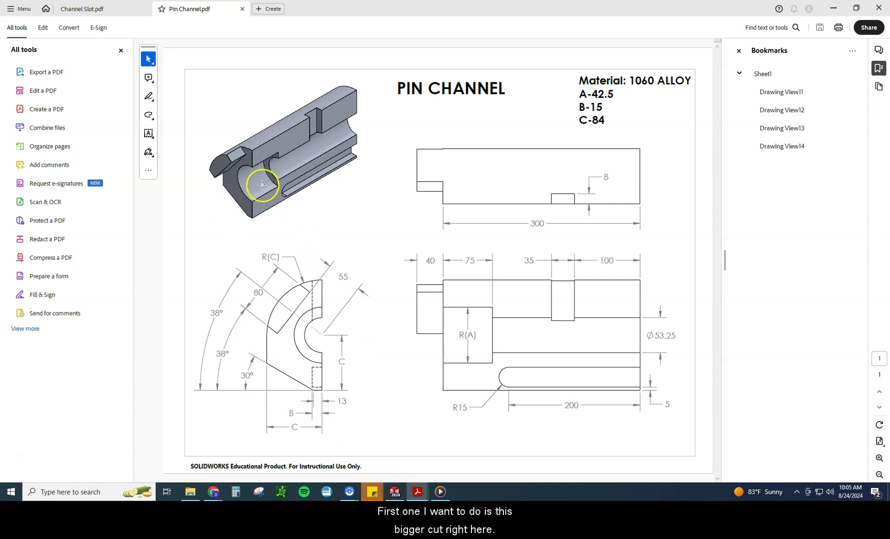
pyautogui.doubleClick(469, 337)
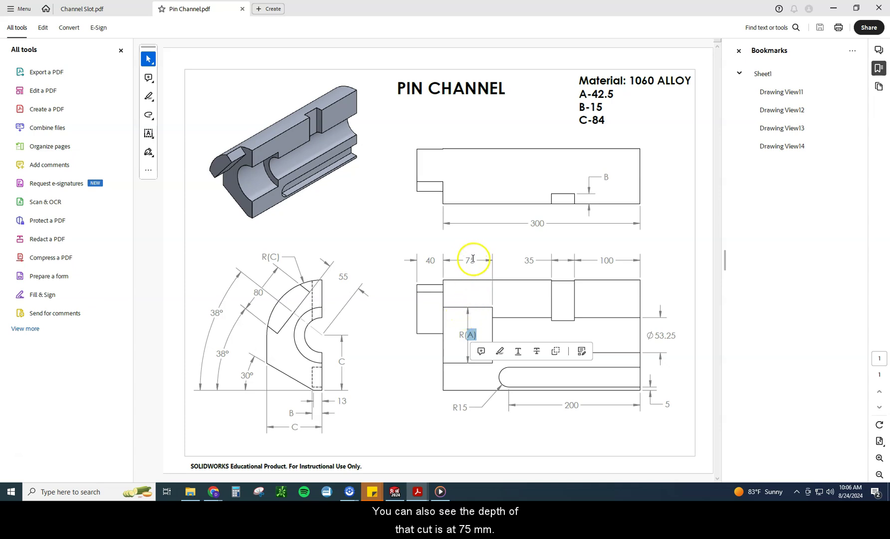
pyautogui.click(394, 491)
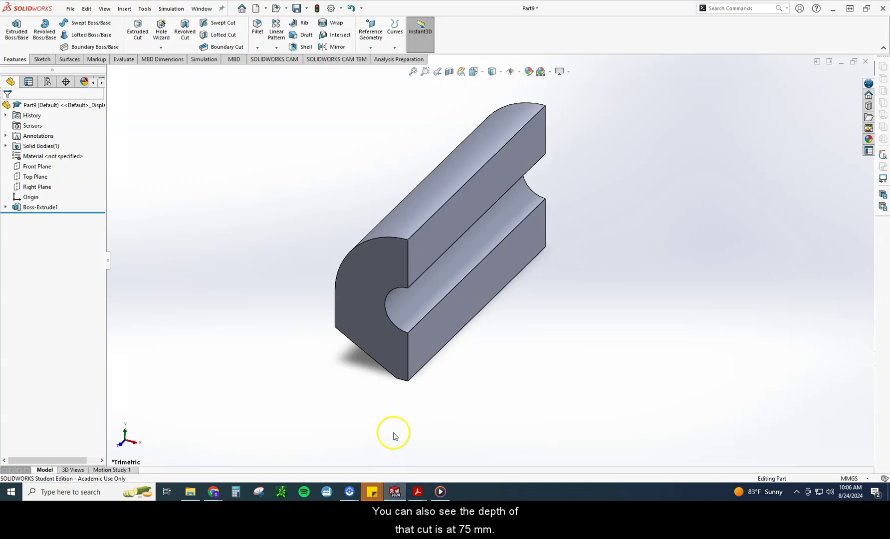
pyautogui.click(377, 290)
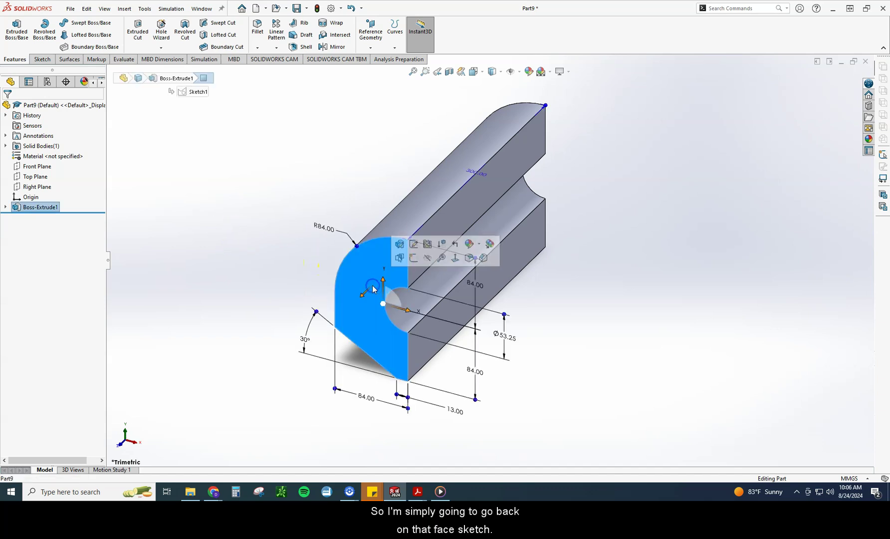
pyautogui.click(412, 261)
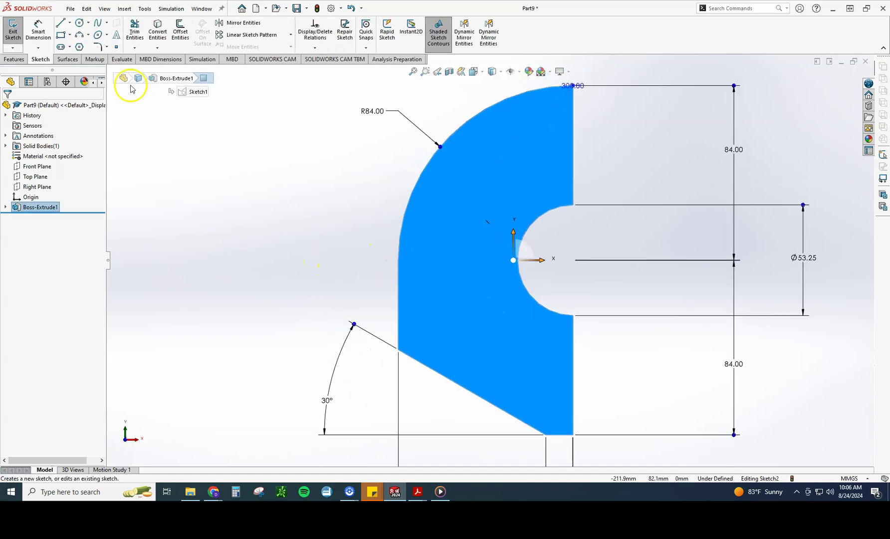
pyautogui.click(80, 23)
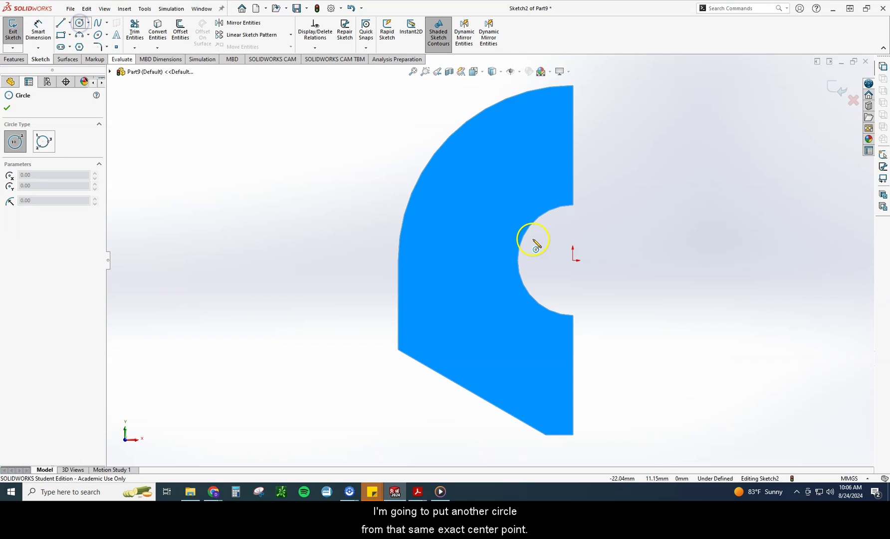
pyautogui.click(572, 260)
pyautogui.click(509, 212)
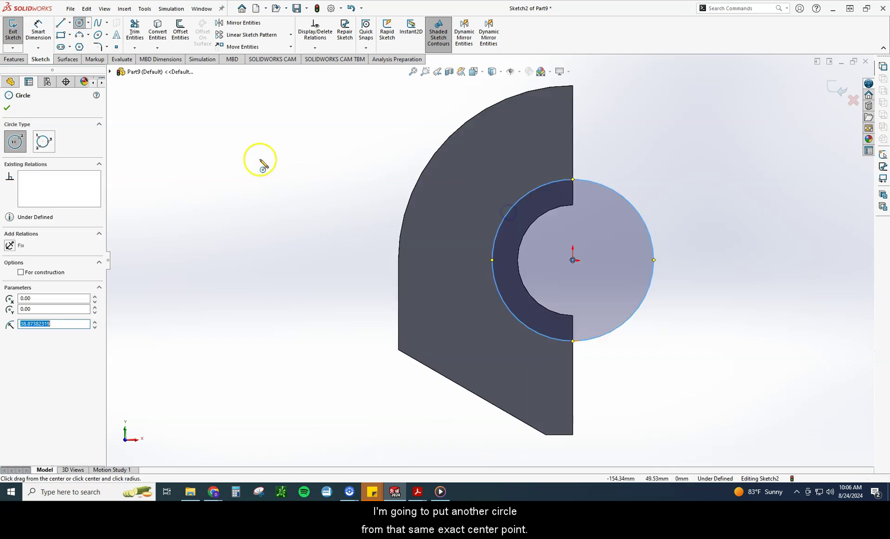
# Step: Dimension the circle's diameter as 42.5*2 mm and move the dimension text beside the circle
pyautogui.click(34, 41)
pyautogui.click(623, 178)
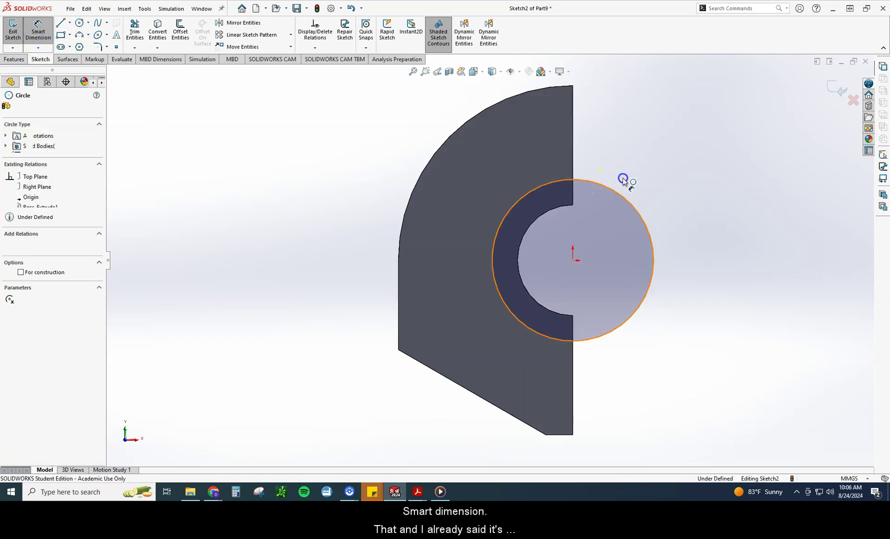
pyautogui.click(710, 200)
pyautogui.write('4')
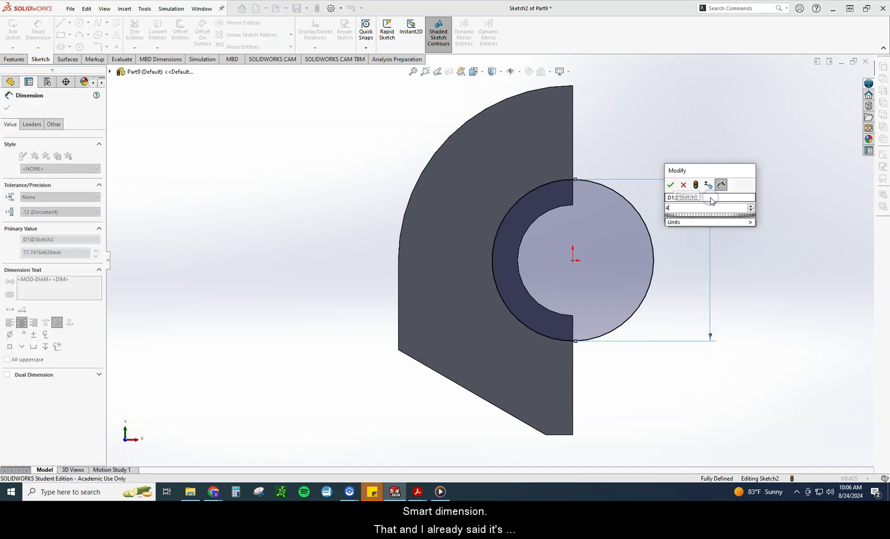
pyautogui.write('2.5')
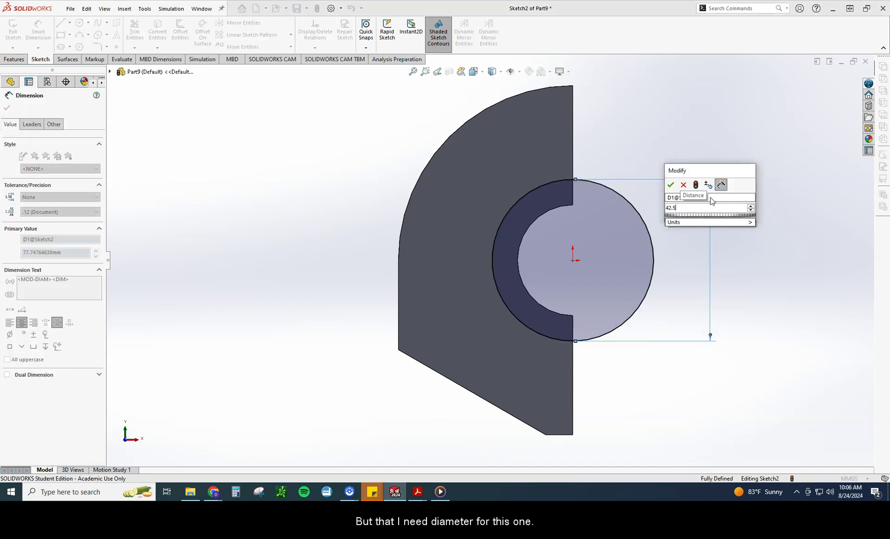
pyautogui.write('*2')
pyautogui.press('Return')
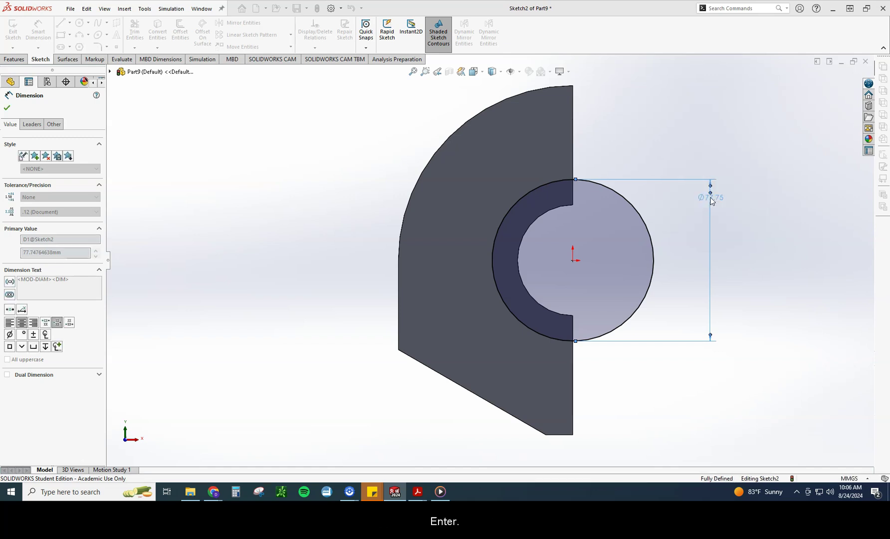
pyautogui.moveTo(708, 193); pyautogui.dragTo(703, 237)
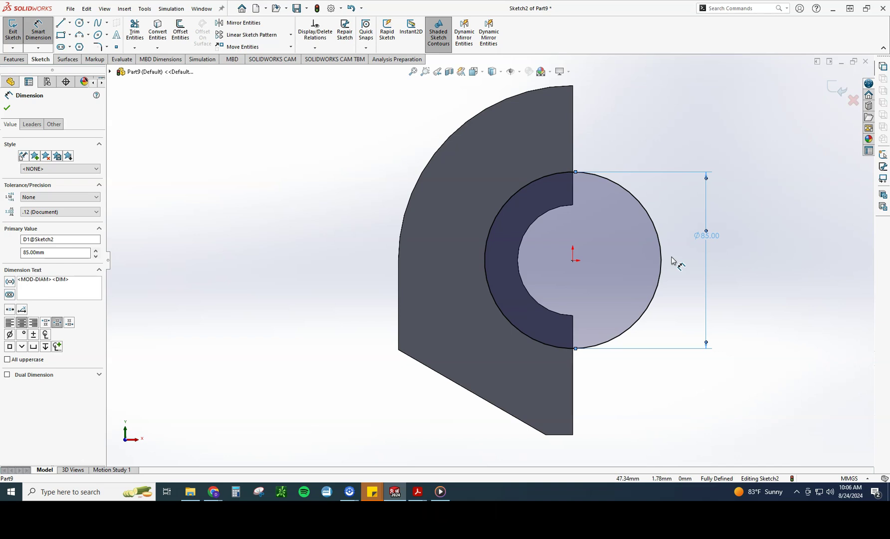
# Step: Check the larger bore in the Pin Channel drawing and cut the circle 75 mm blind into the front end
pyautogui.click(393, 491)
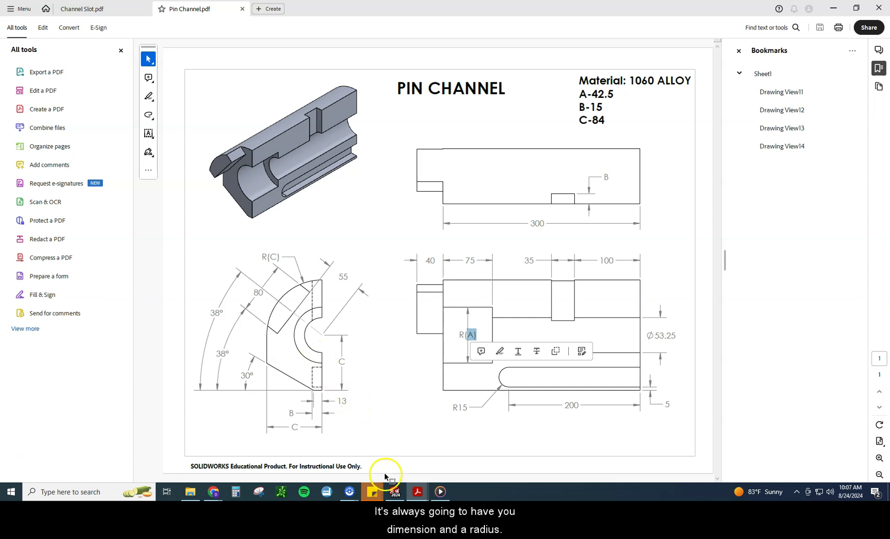
pyautogui.click(395, 491)
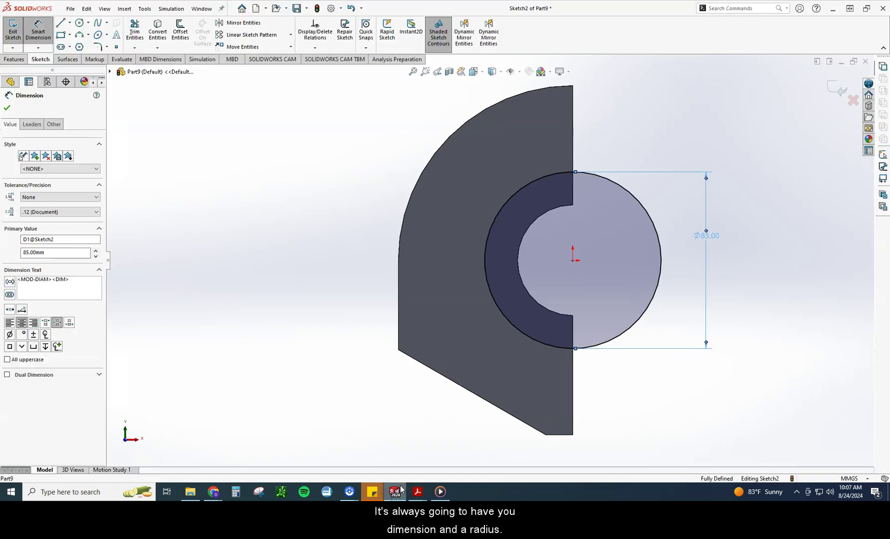
pyautogui.click(15, 59)
pyautogui.click(138, 31)
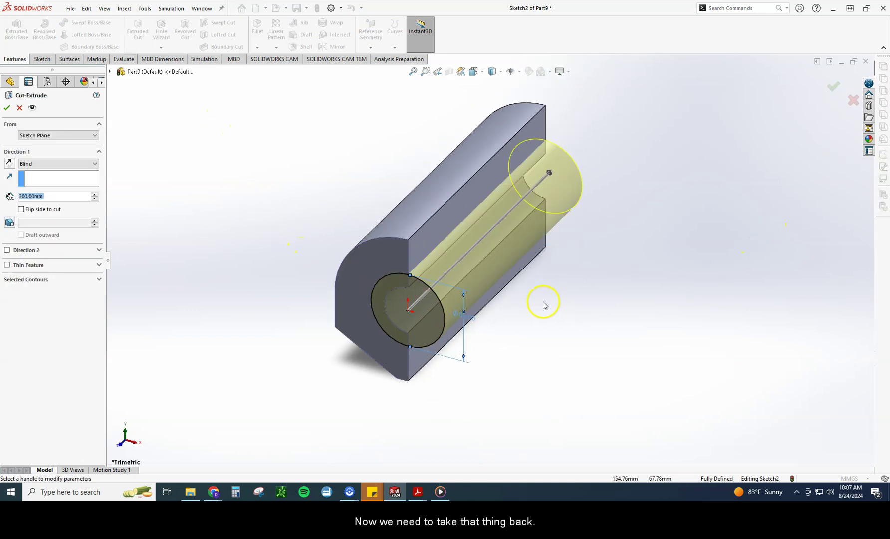
pyautogui.write('75')
pyautogui.press('Return')
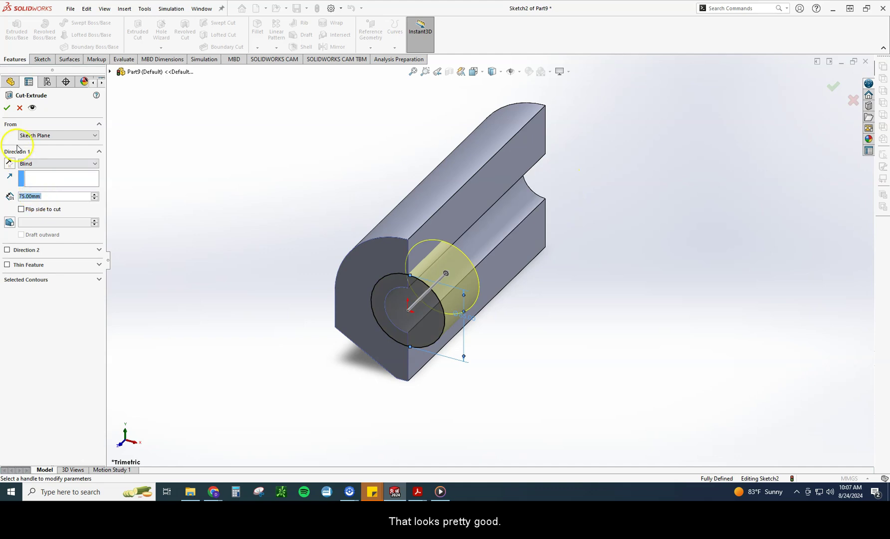
pyautogui.click(6, 109)
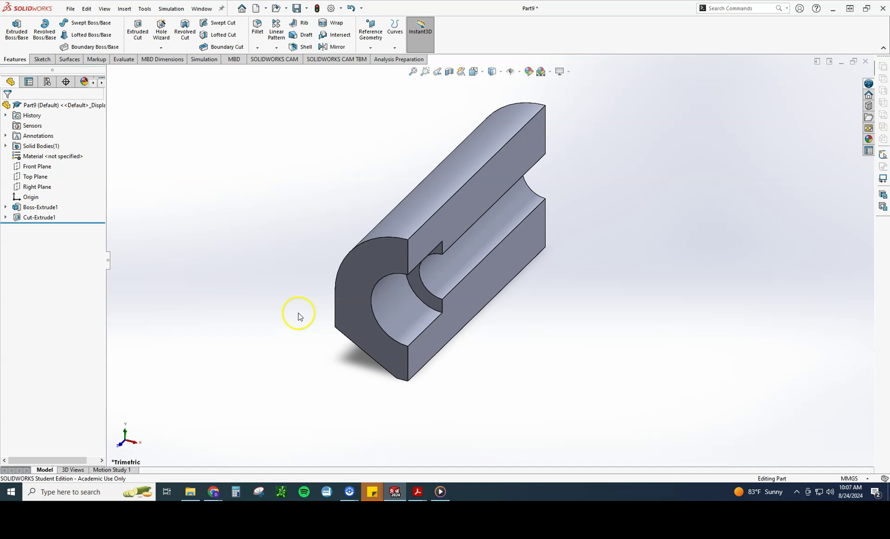
# Step: Check the slot in the Pin Channel drawing and sketch a straight slot about 200 by 22 mm on the lower flat face, starting on the rear edge
pyautogui.click(385, 490)
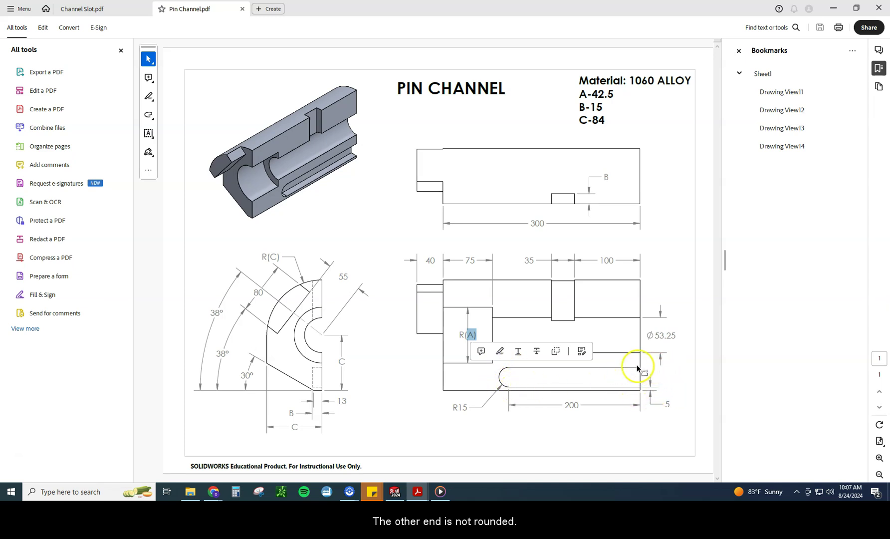
pyautogui.click(395, 491)
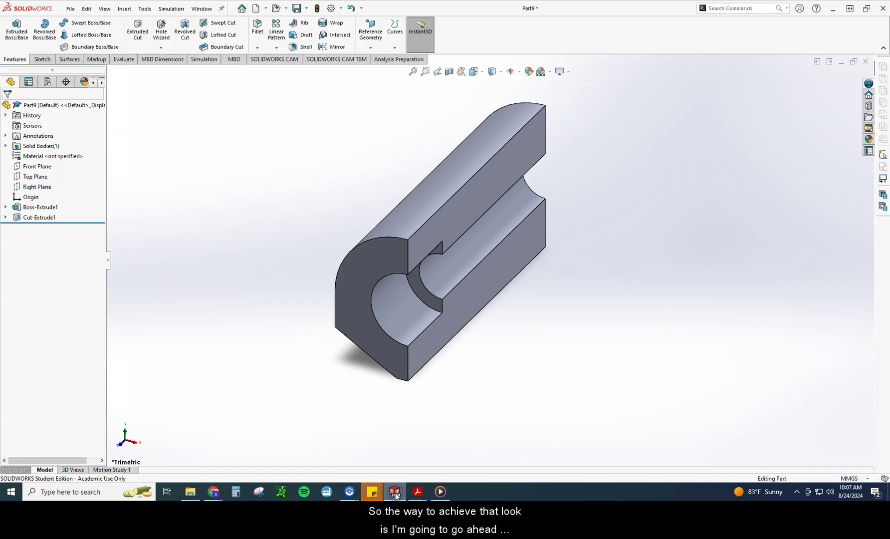
pyautogui.click(473, 295)
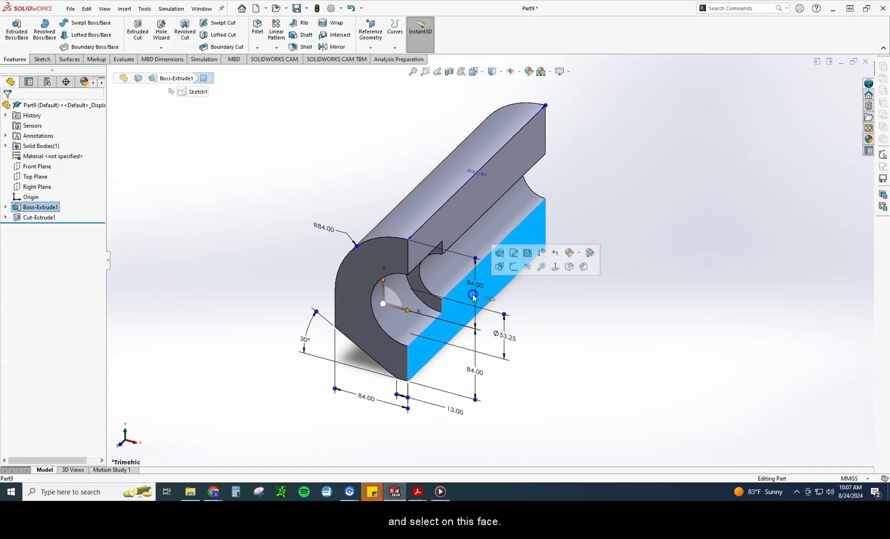
pyautogui.click(514, 271)
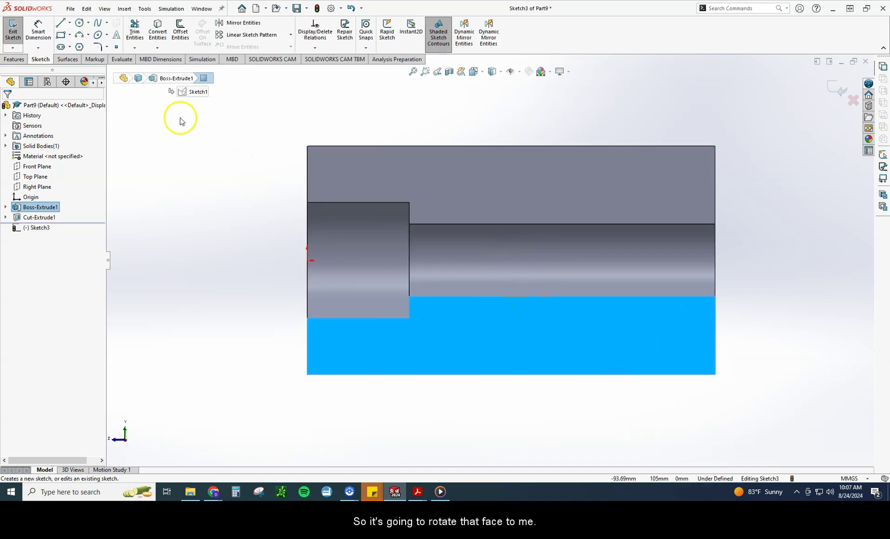
pyautogui.click(60, 48)
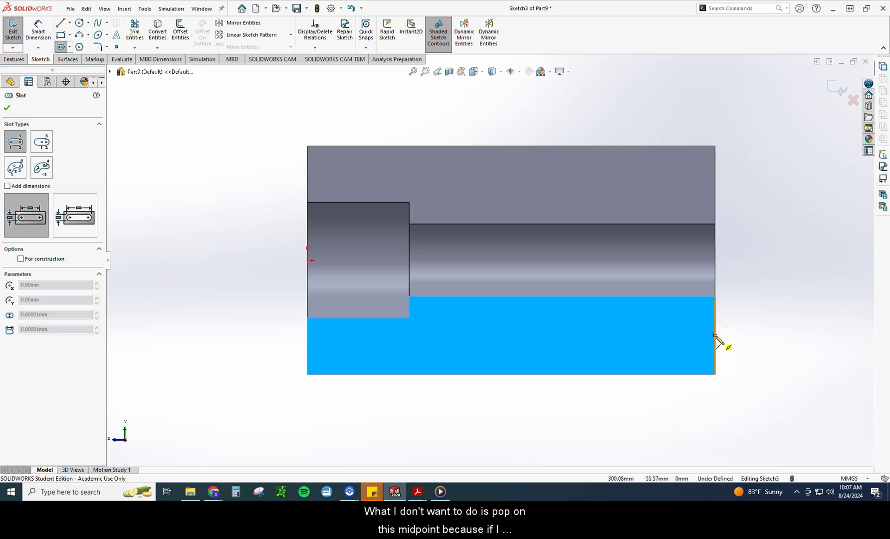
pyautogui.click(715, 353)
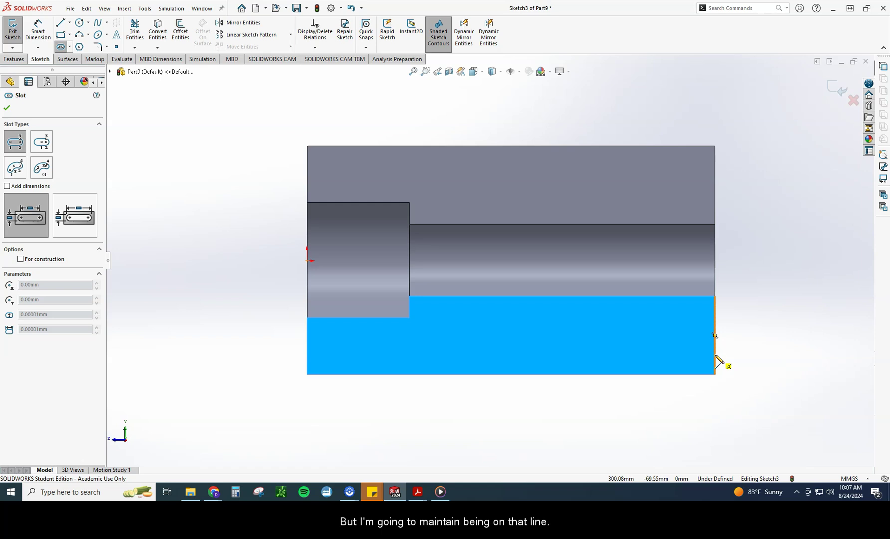
pyautogui.moveTo(715, 355); pyautogui.dragTo(443, 354)
pyautogui.click(444, 341)
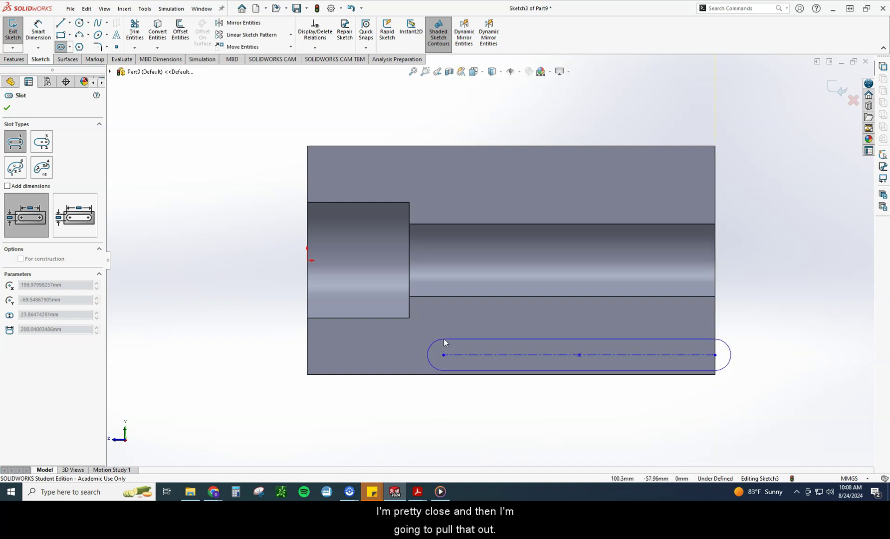
pyautogui.click(444, 342)
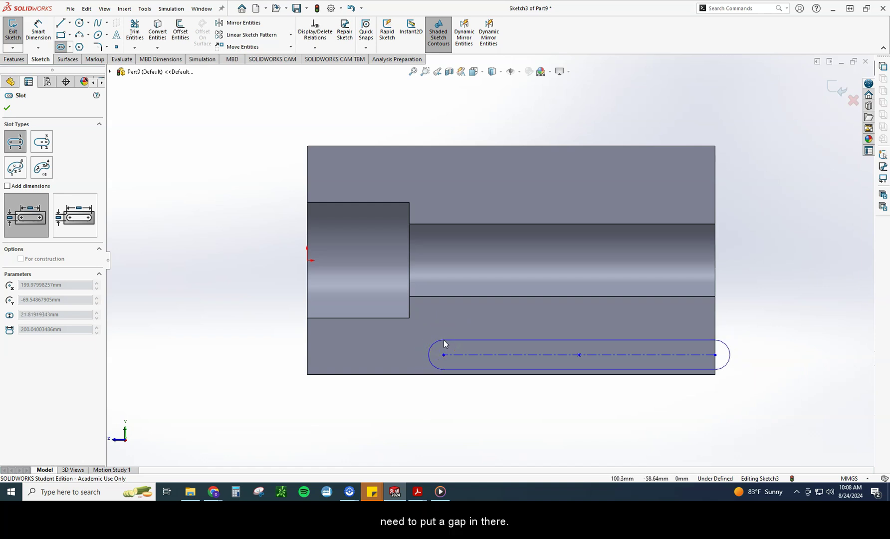
pyautogui.click(443, 341)
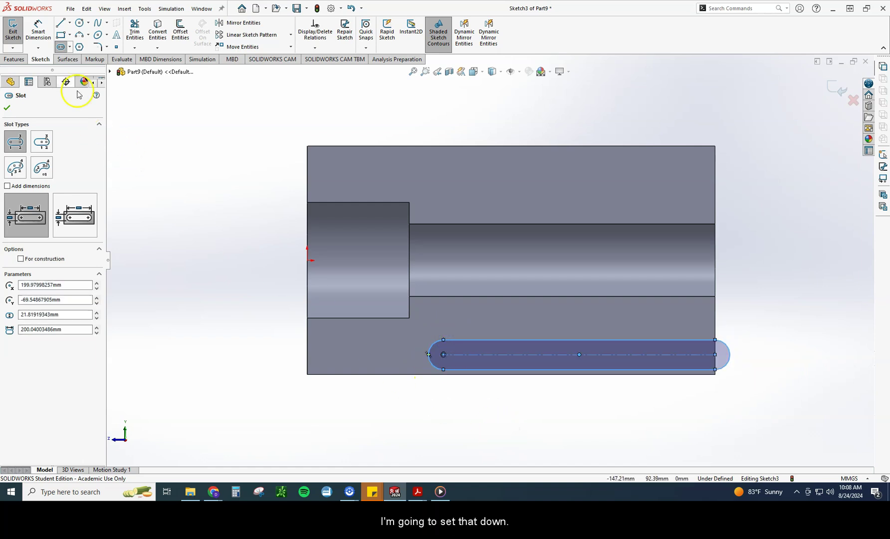
# Step: Dimension the slot's centreline length as 200 mm
pyautogui.click(38, 30)
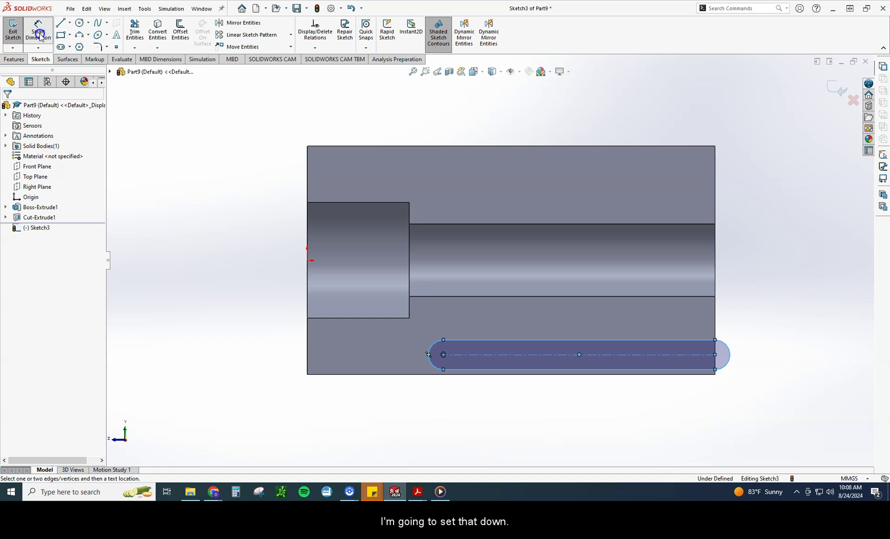
pyautogui.click(542, 355)
pyautogui.click(582, 407)
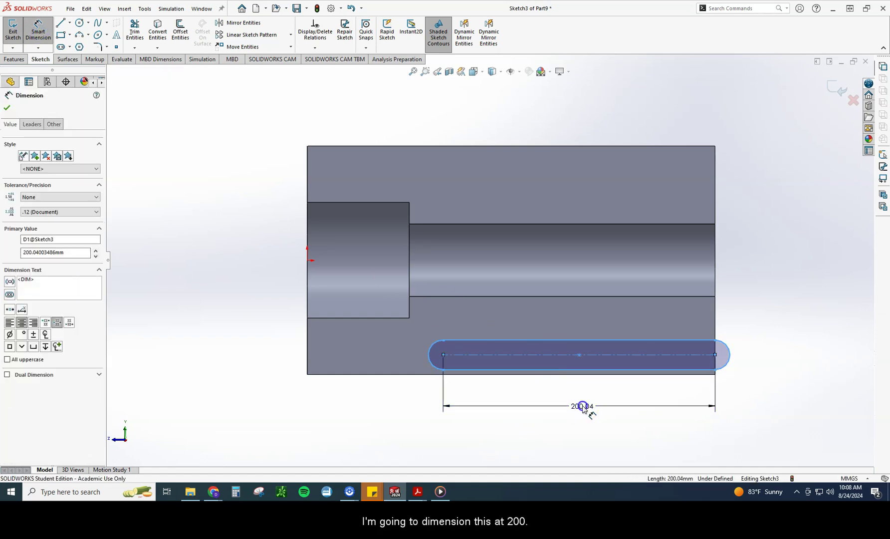
pyautogui.write('200')
pyautogui.press('Return')
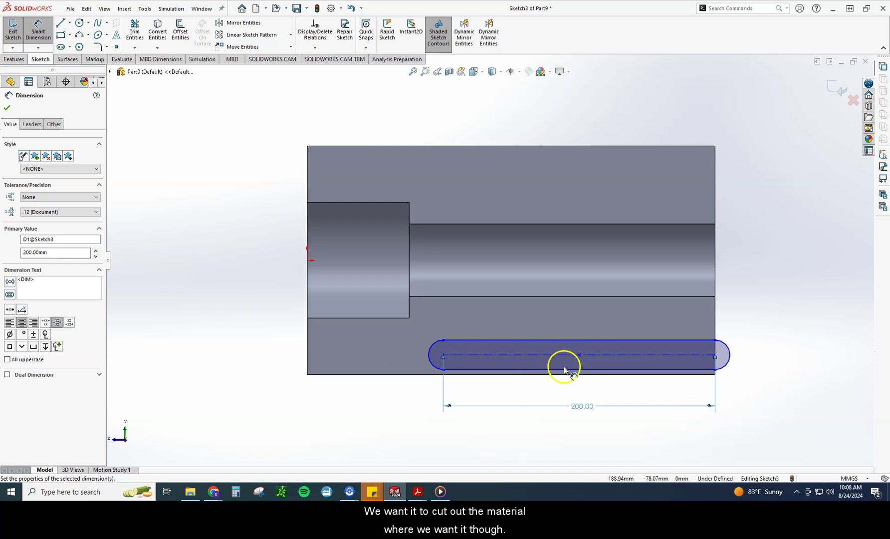
# Step: Dimension the gap between the slot's lower line and the part's bottom edge as 5 mm
pyautogui.click(701, 370)
pyautogui.click(697, 374)
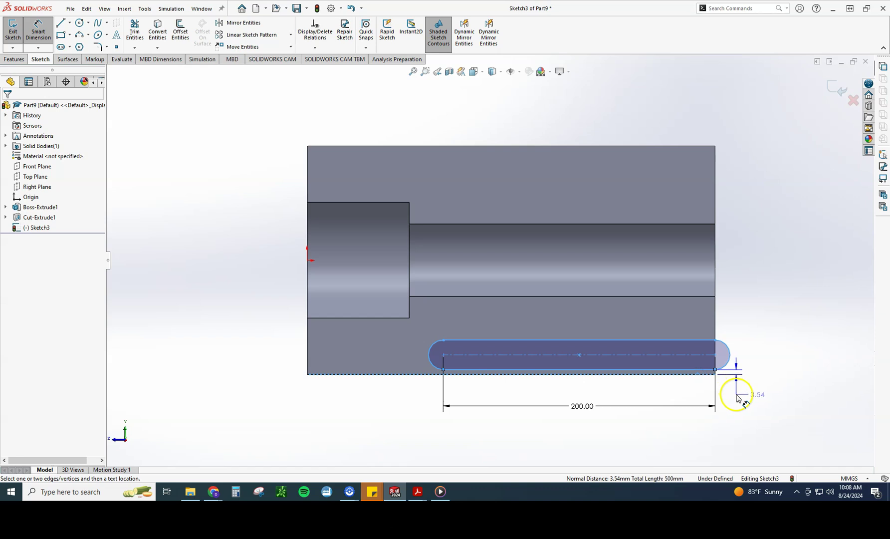
pyautogui.click(737, 394)
pyautogui.write('5')
pyautogui.press('Return')
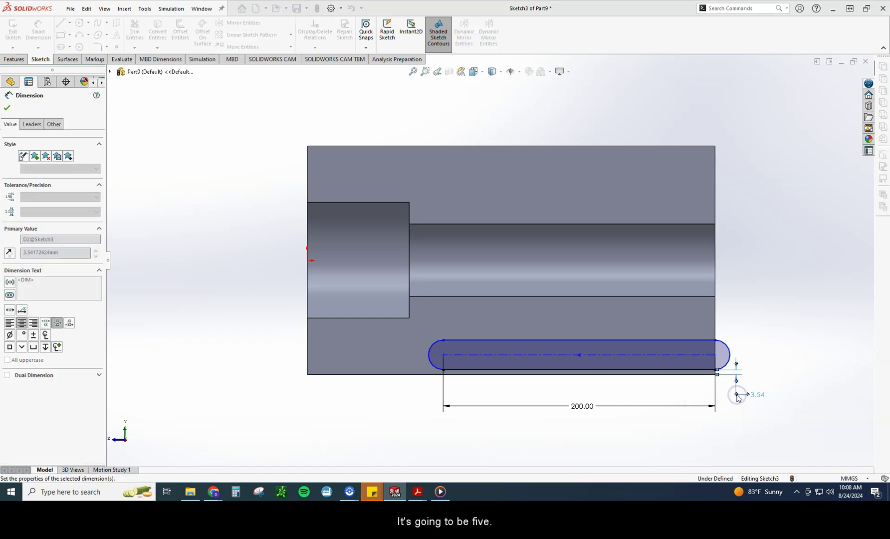
# Step: Dimension the radius of the slot's rounded inner end as 15 mm
pyautogui.click(433, 362)
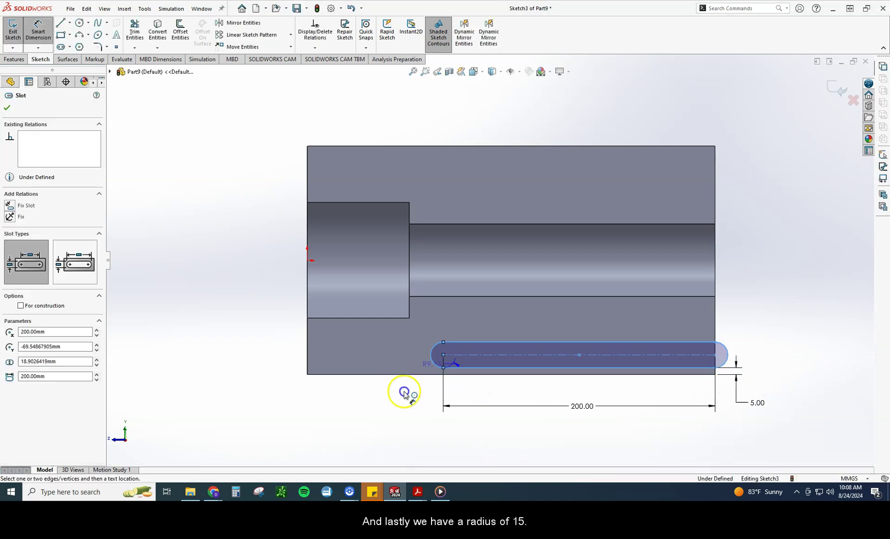
pyautogui.click(398, 396)
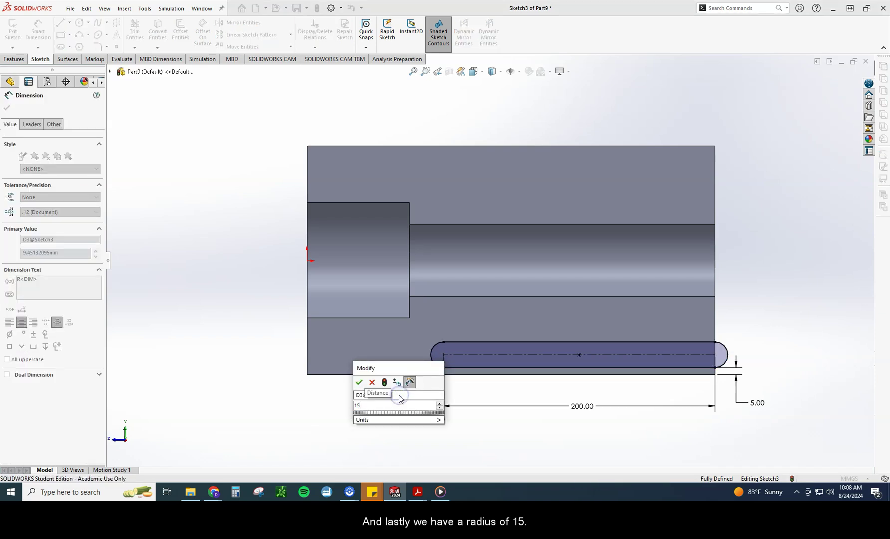
pyautogui.press('Return')
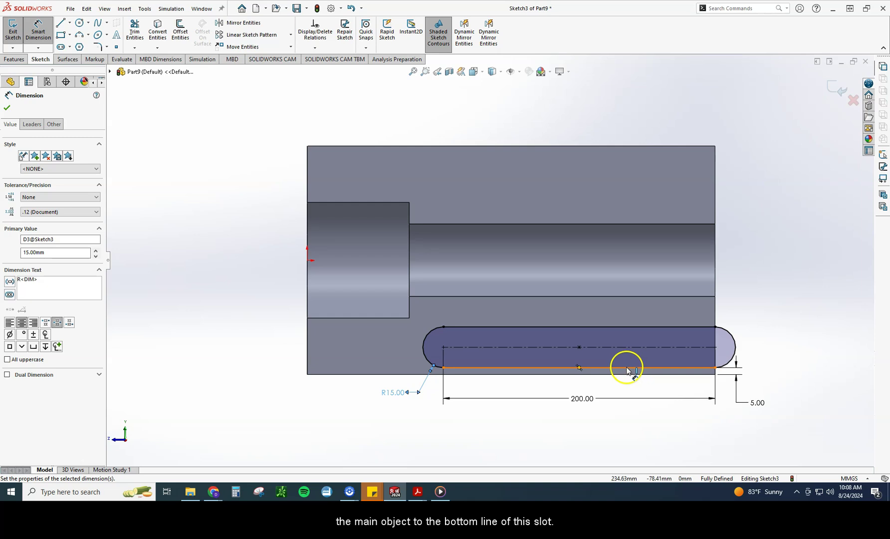
# Step: Check the slot depth in the Pin Channel drawing and cut the slot 15 mm blind
pyautogui.click(13, 60)
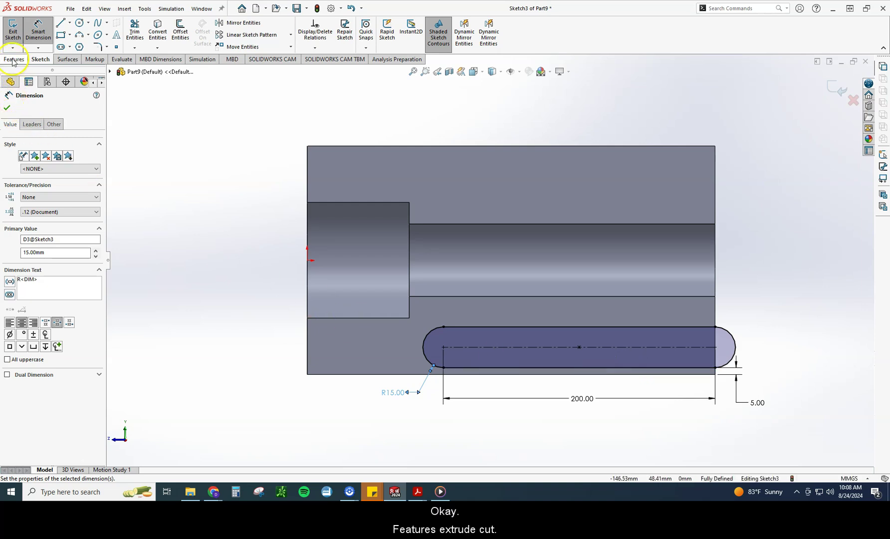
pyautogui.click(137, 35)
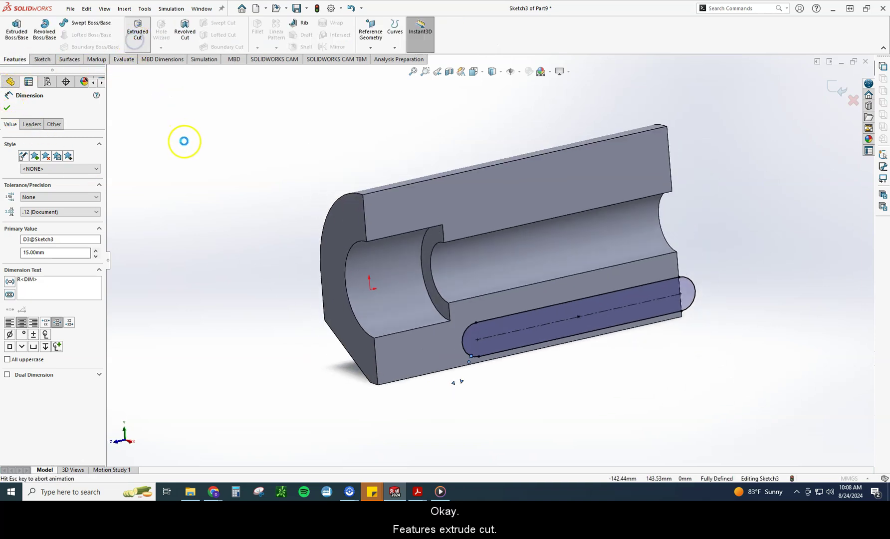
pyautogui.click(418, 491)
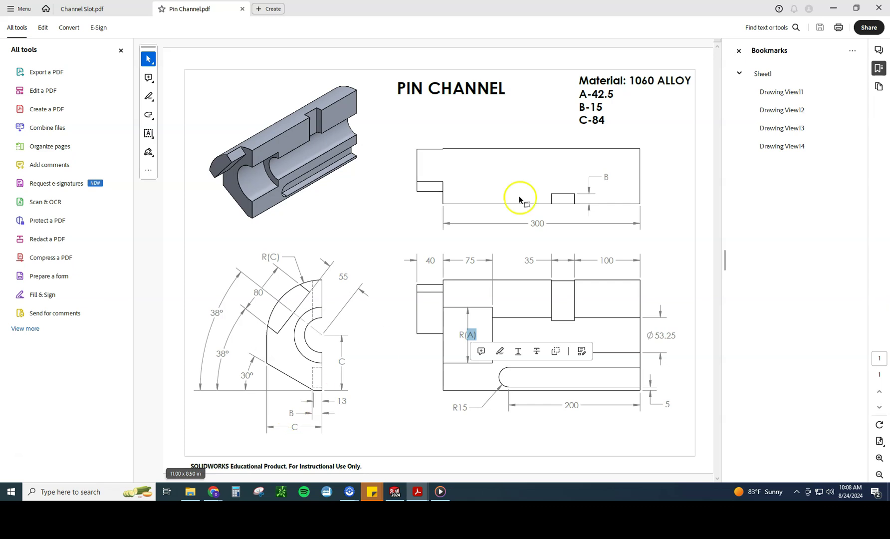
pyautogui.click(395, 491)
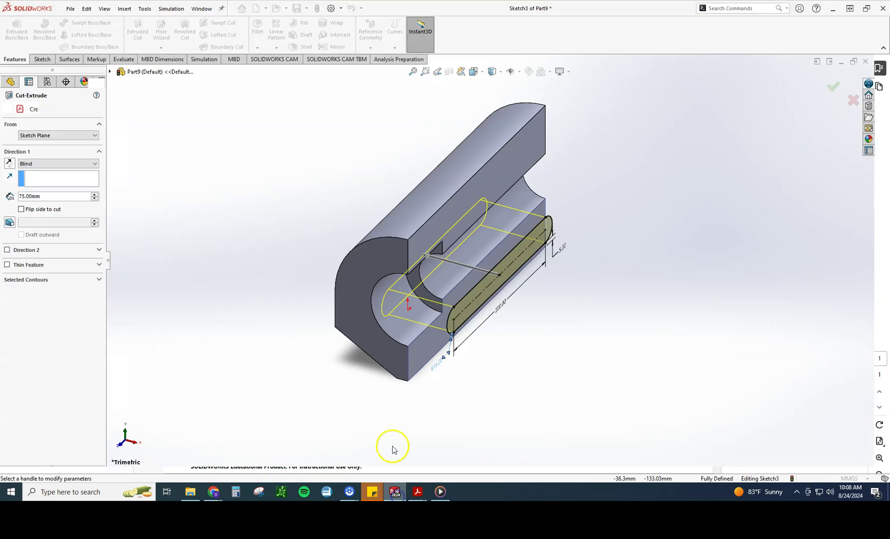
pyautogui.doubleClick(29, 196)
pyautogui.write('15')
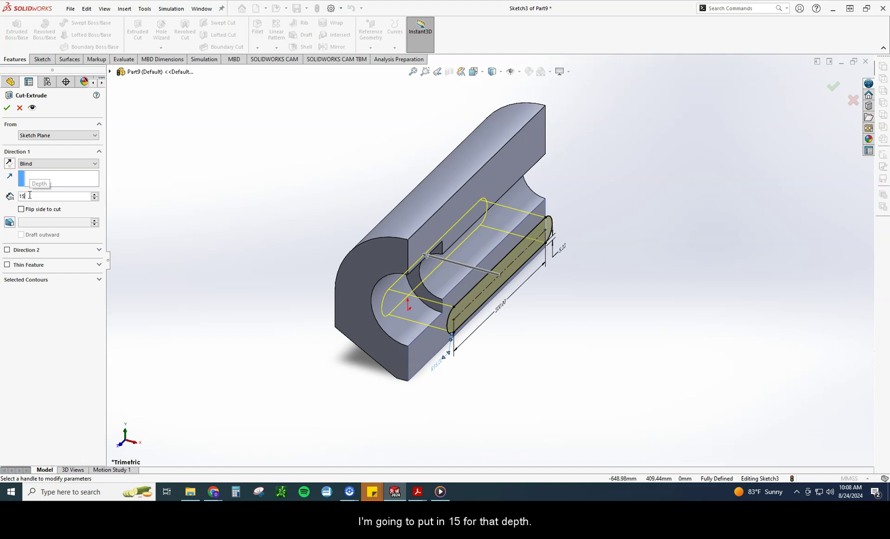
pyautogui.press('Return')
pyautogui.click(7, 109)
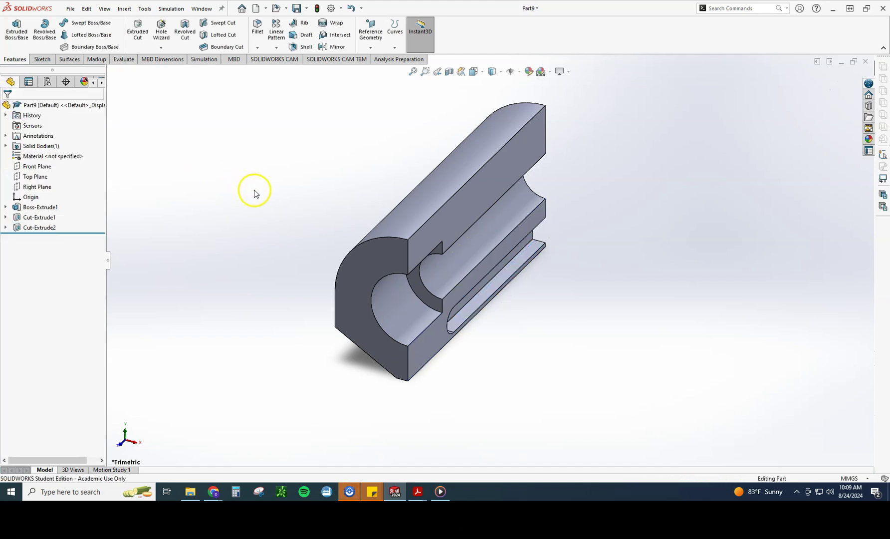
# Step: Sketch a rectangle about 35 mm wide and 97 mm high on the upper flat face, from above its outer edge down to the origin's level
pyautogui.click(476, 198)
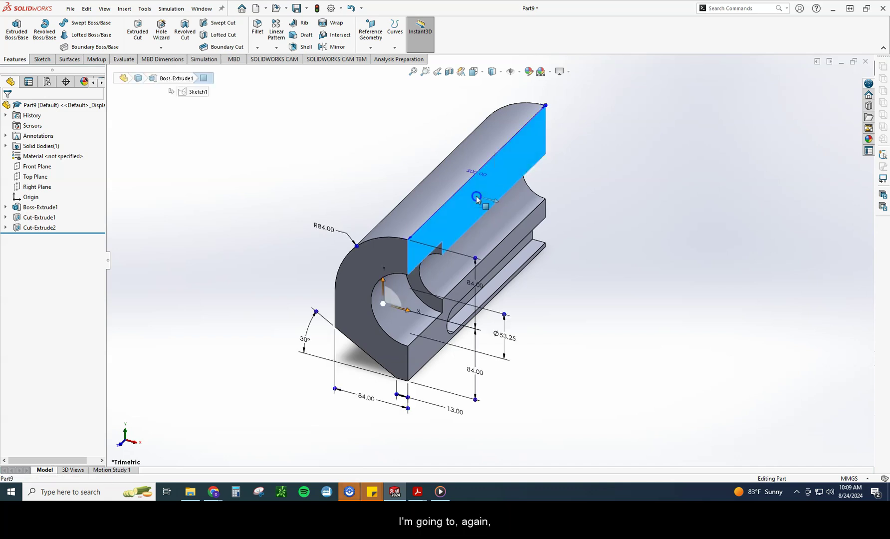
pyautogui.click(514, 172)
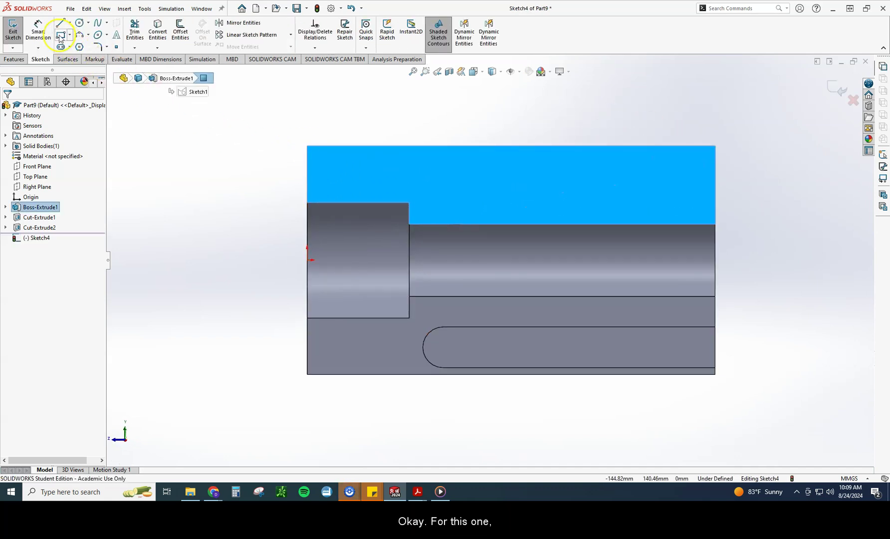
pyautogui.click(61, 35)
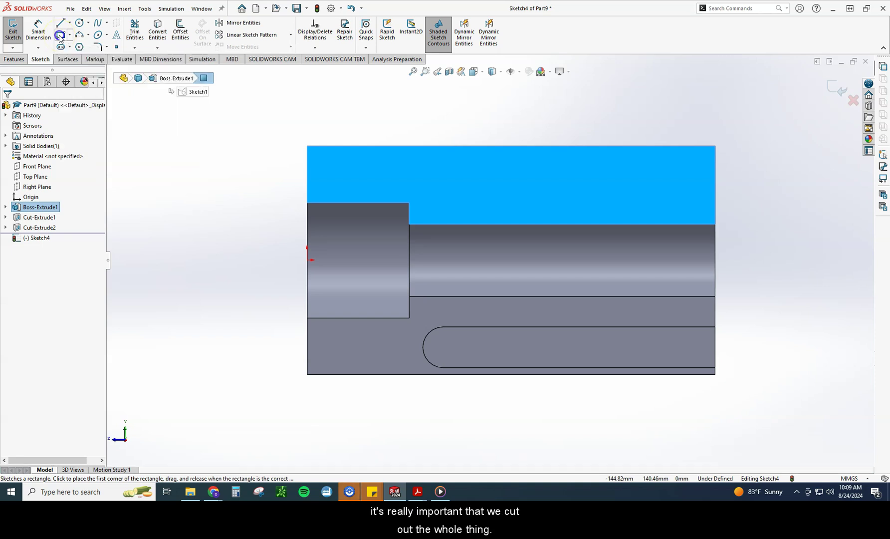
pyautogui.click(397, 491)
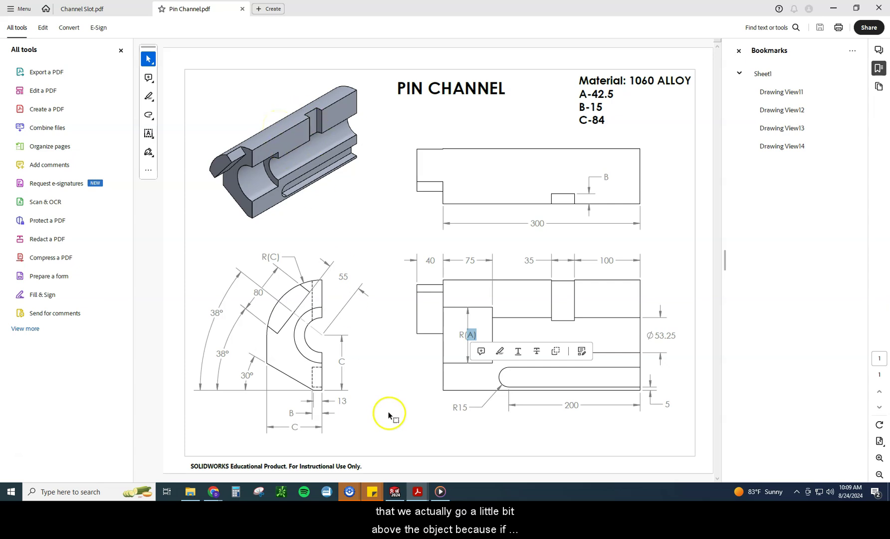
pyautogui.click(394, 493)
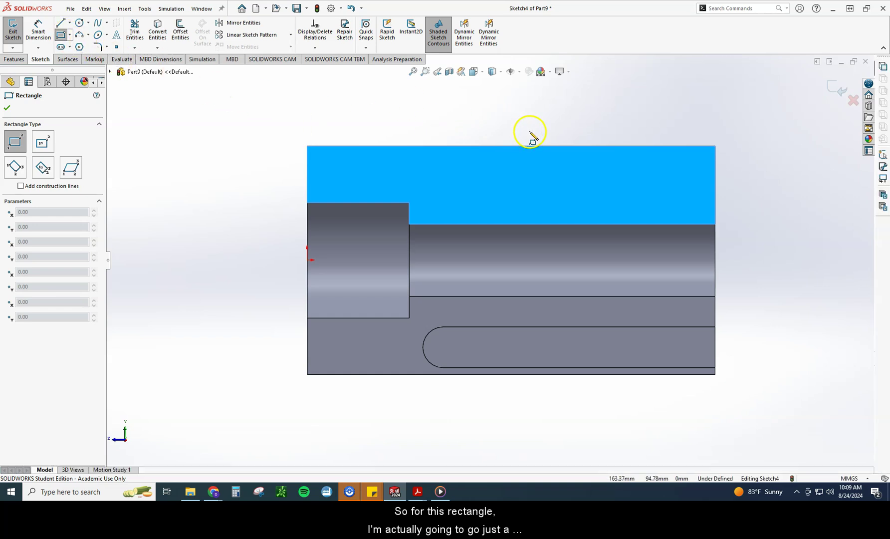
pyautogui.click(518, 129)
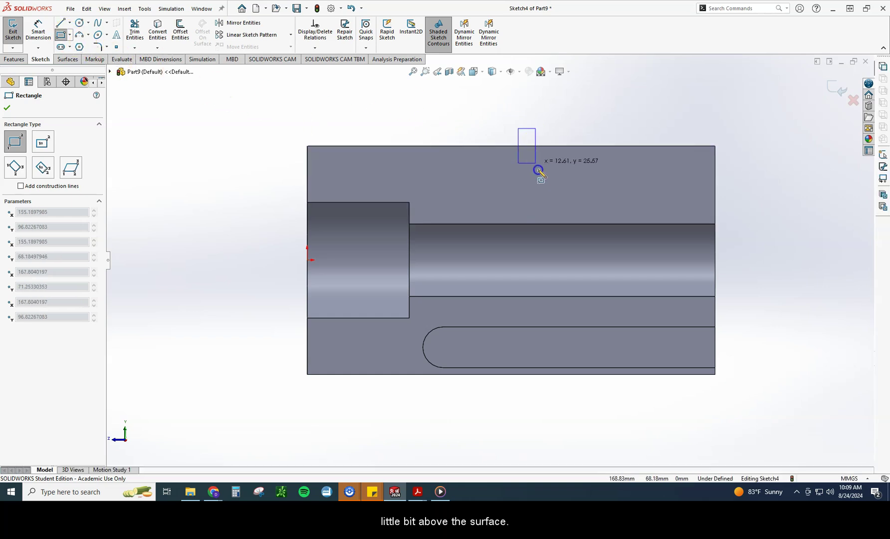
pyautogui.click(566, 260)
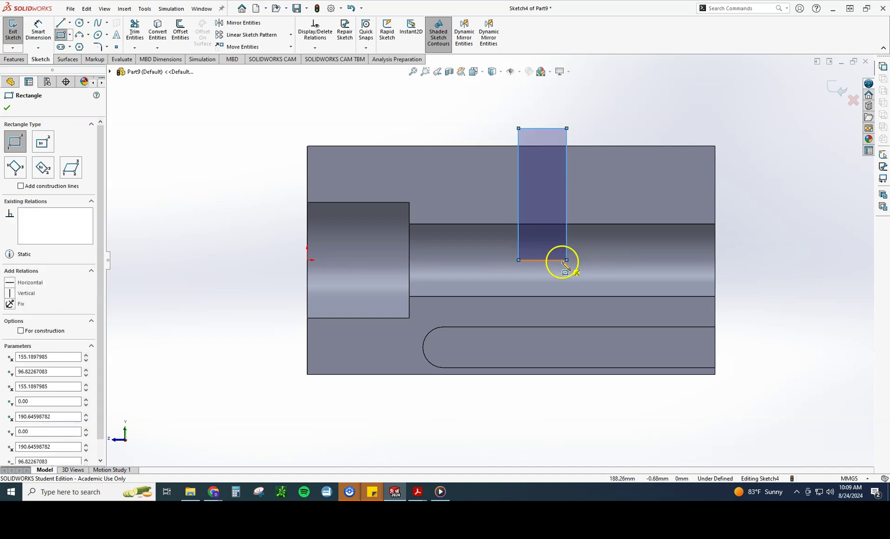
# Step: Check the notch width, offset and depth in the Pin Channel drawing and dimension the rectangle's width as 35 mm
pyautogui.click(38, 30)
pyautogui.click(395, 491)
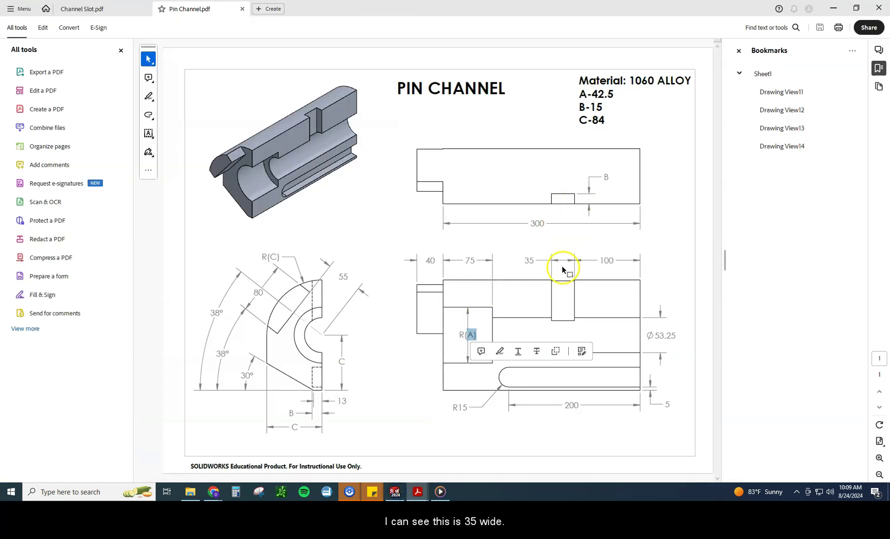
pyautogui.moveTo(524, 261); pyautogui.dragTo(532, 262)
pyautogui.doubleClick(605, 260)
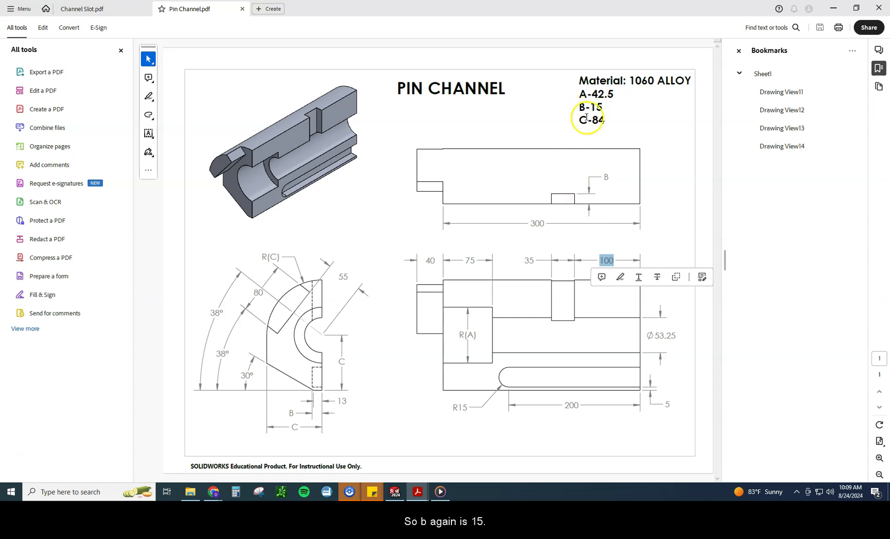
pyautogui.click(399, 492)
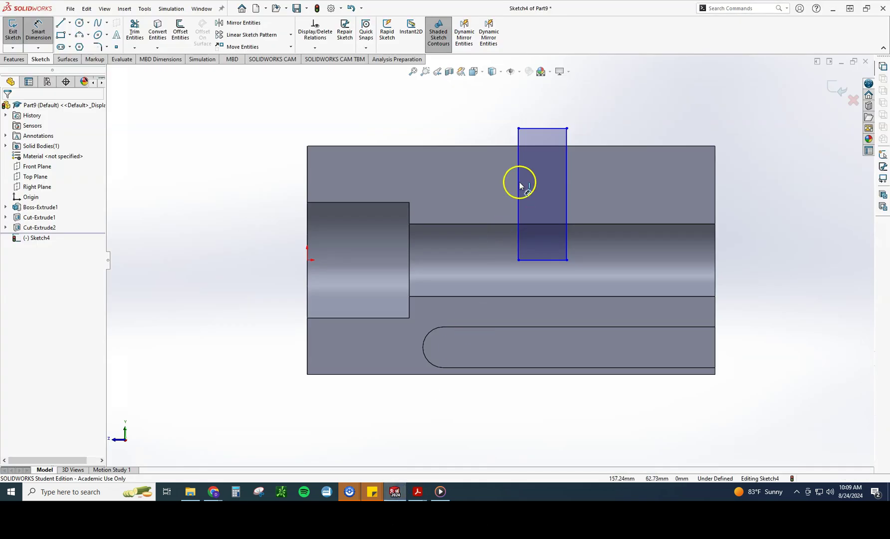
pyautogui.click(535, 128)
pyautogui.click(542, 113)
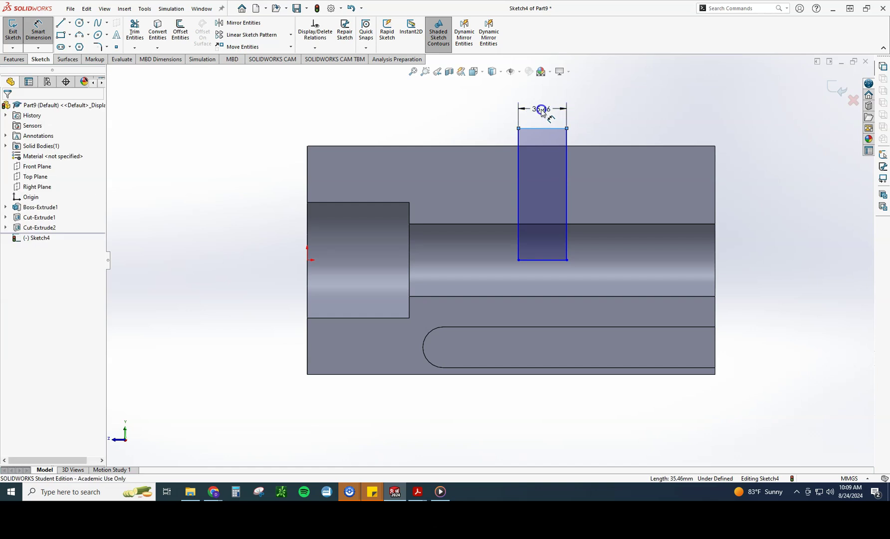
pyautogui.write('35')
pyautogui.press('Return')
# Step: Dimension the distance from the rectangle's near side to the part's rear end edge as 100 mm
pyautogui.click(565, 139)
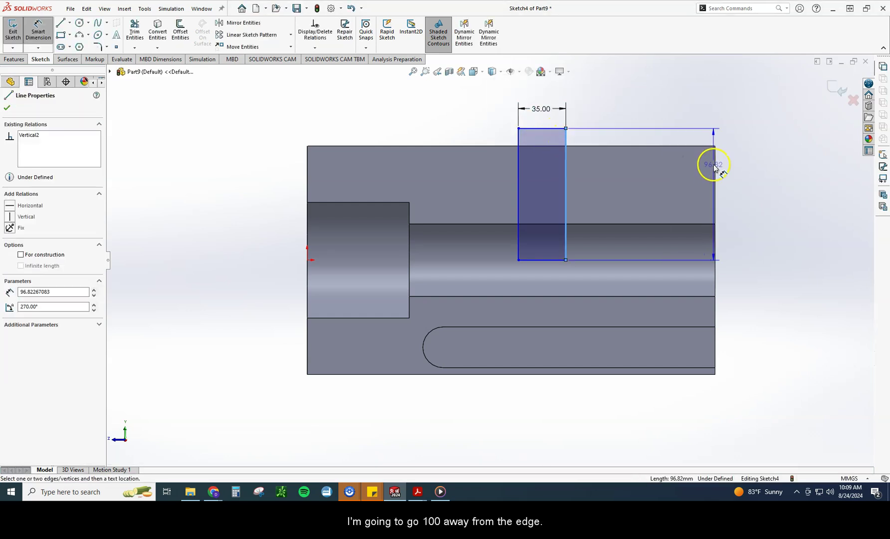
pyautogui.click(715, 164)
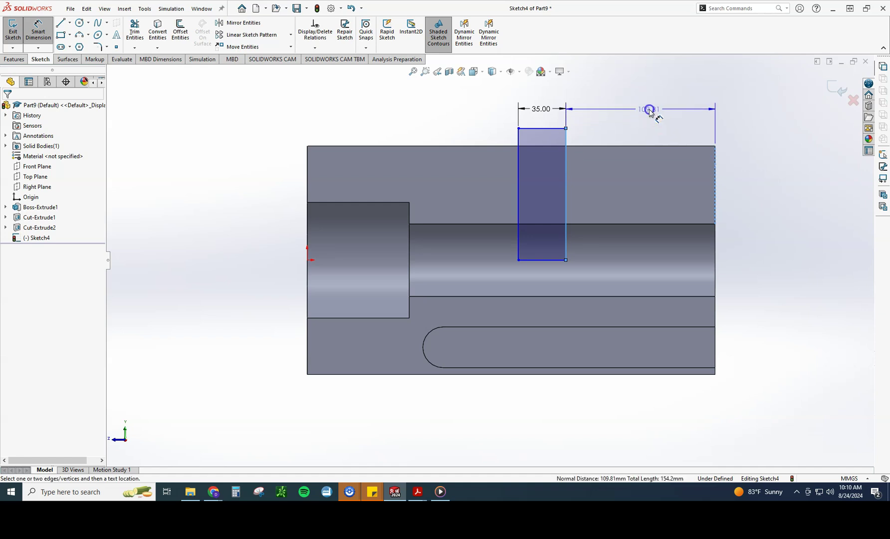
pyautogui.click(650, 113)
pyautogui.write('100')
pyautogui.press('Return')
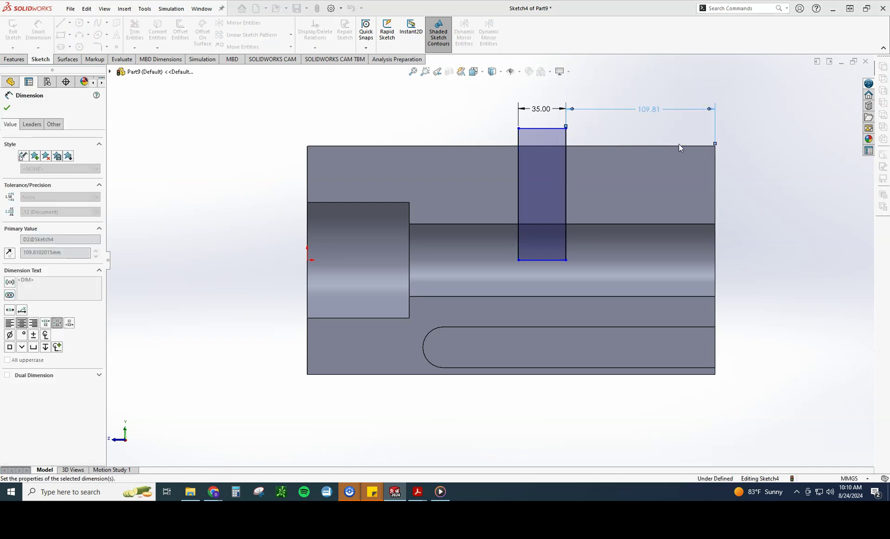
pyautogui.click(557, 155)
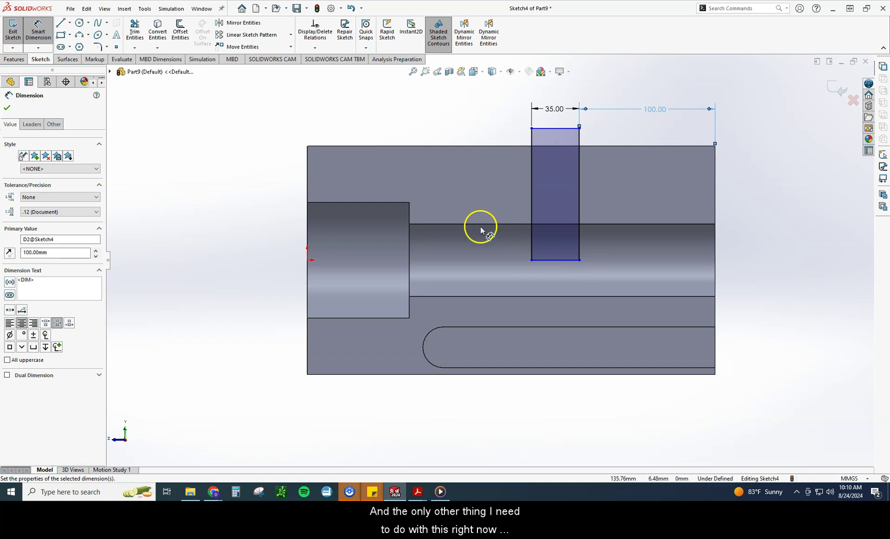
# Step: Cut the notch rectangle 15 mm blind into the part
pyautogui.click(16, 62)
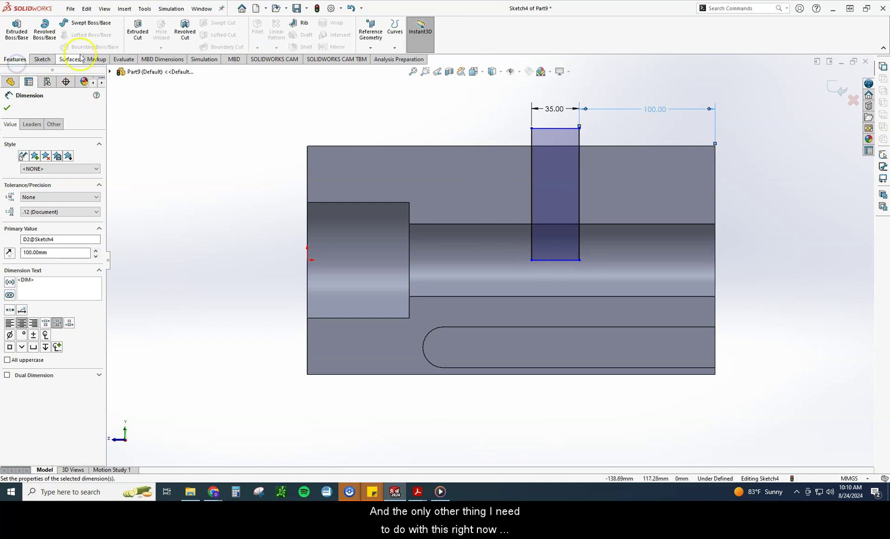
pyautogui.click(138, 31)
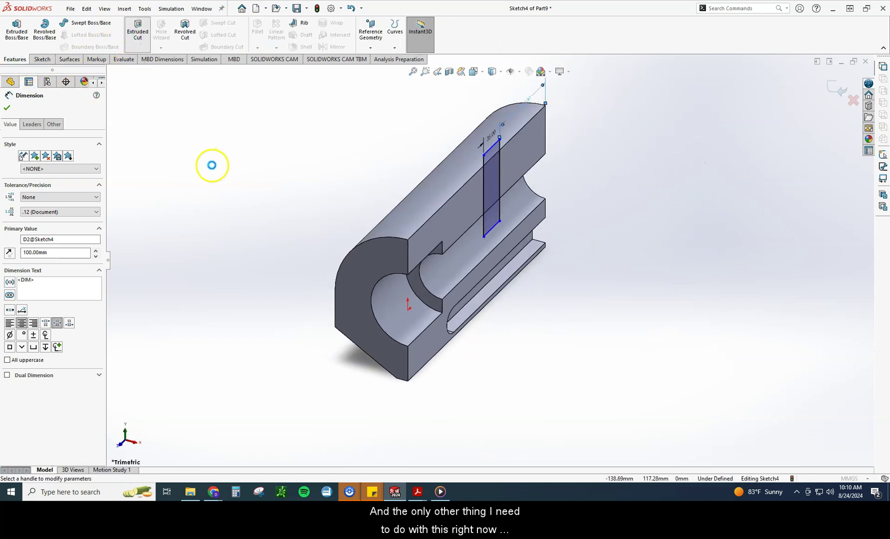
pyautogui.click(7, 107)
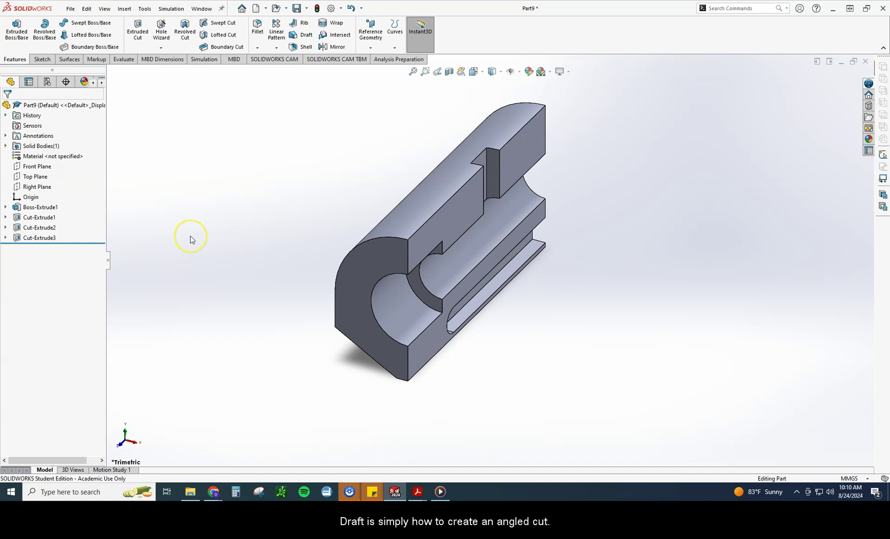
# Step: Inspect the notch from above, edit its extruded cut and try a draft angle of 5 degrees
pyautogui.click(473, 72)
pyautogui.click(487, 93)
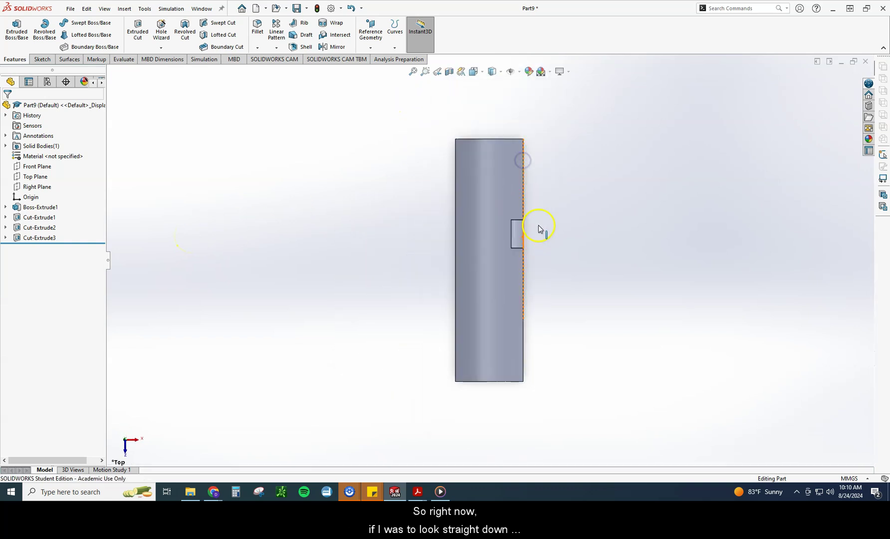
pyautogui.scroll(-5, 538, 228)
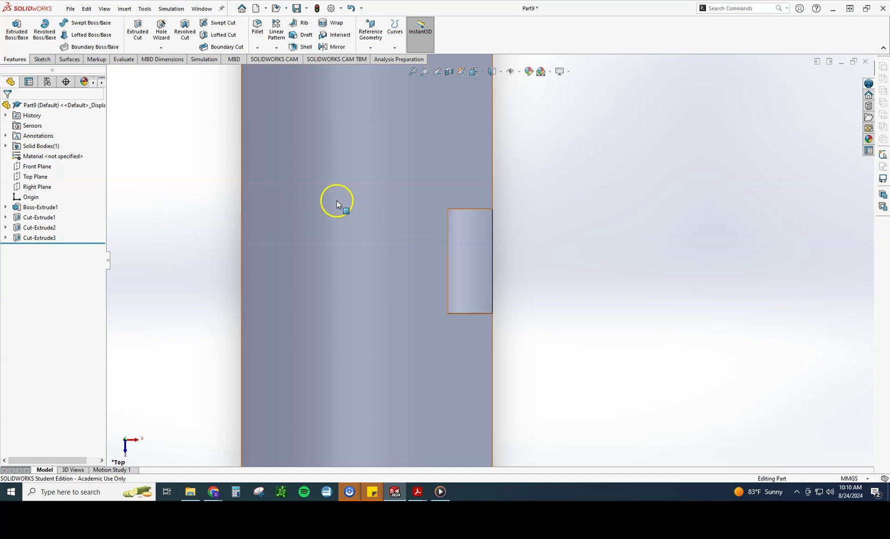
pyautogui.moveTo(552, 274)
pyautogui.mouseDown(button='middle')
pyautogui.moveTo(552, 236)
pyautogui.moveTo(621, 352)
pyautogui.moveTo(701, 246)
pyautogui.moveTo(739, 228)
pyautogui.moveTo(720, 230)
pyautogui.mouseUp(button='middle')
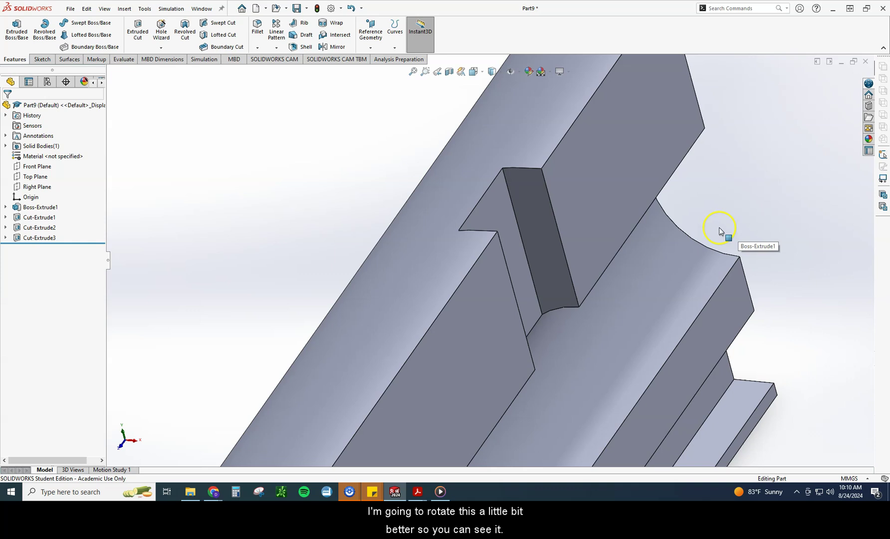
pyautogui.click(18, 238)
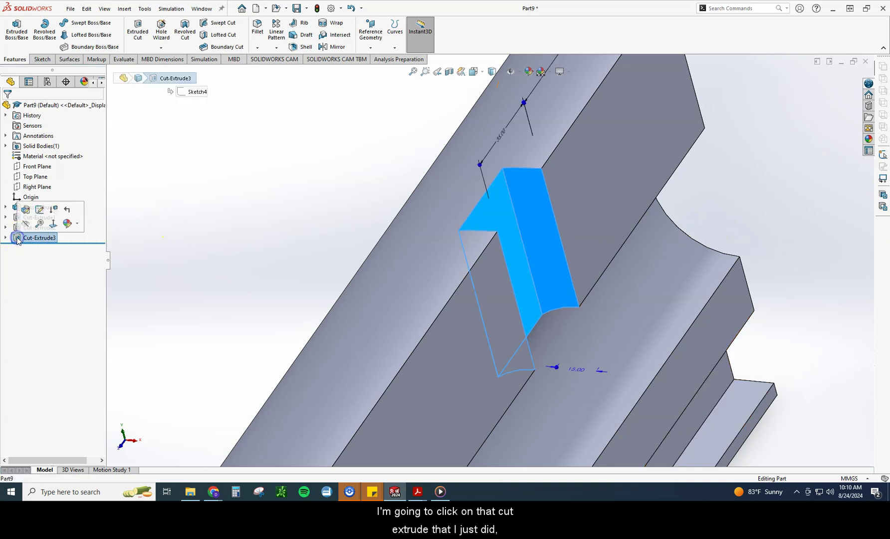
pyautogui.click(26, 209)
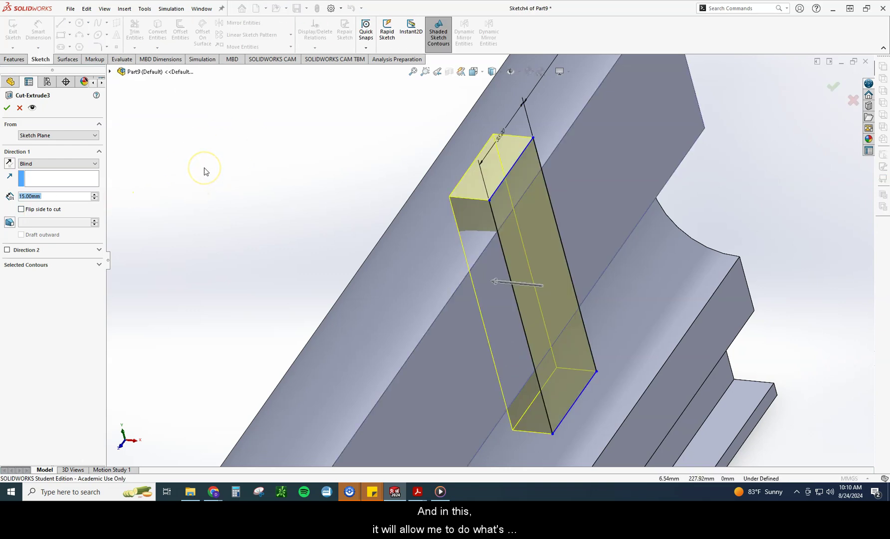
pyautogui.click(9, 223)
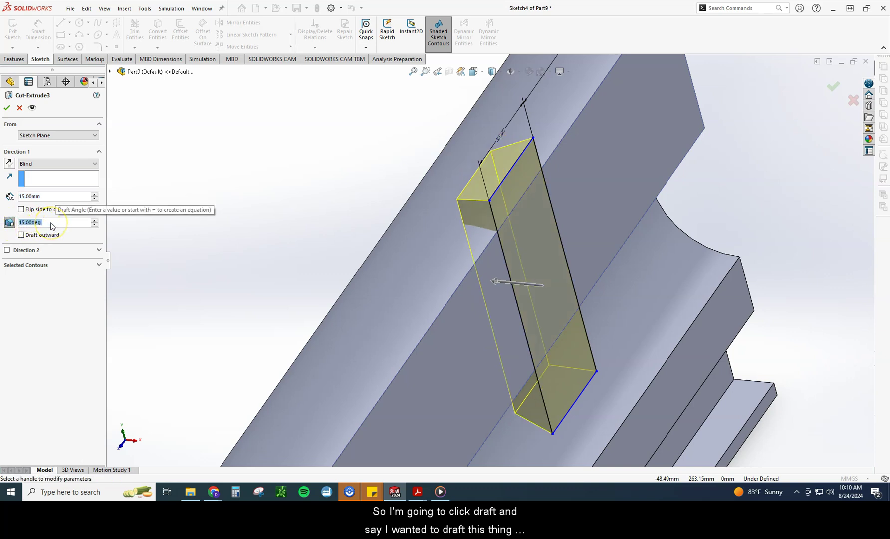
pyautogui.write('5')
pyautogui.press('Return')
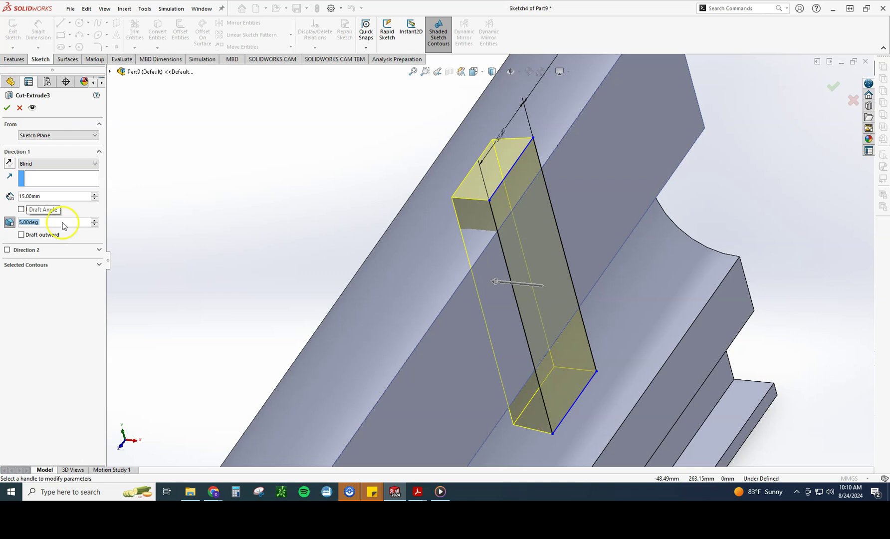
# Step: Examine the draft preview from above, try steeper angles of 14, 23 and 20 degrees, and leave the notch cut's edit
pyautogui.click(473, 71)
pyautogui.click(486, 98)
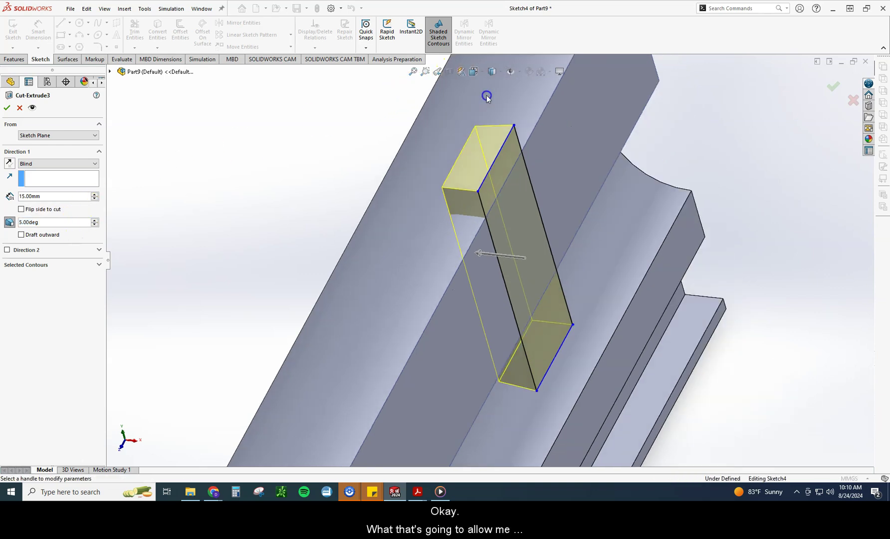
pyautogui.scroll(-3, 528, 225)
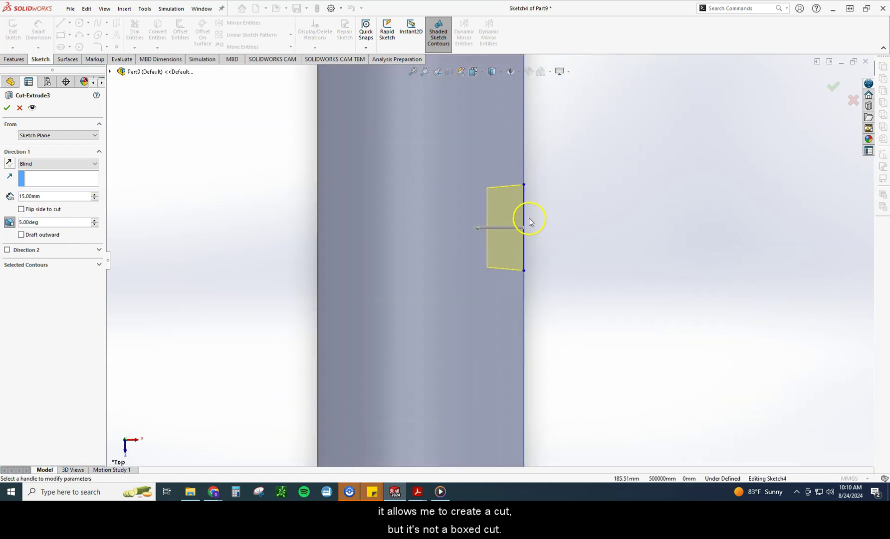
pyautogui.scroll(-3, 530, 222)
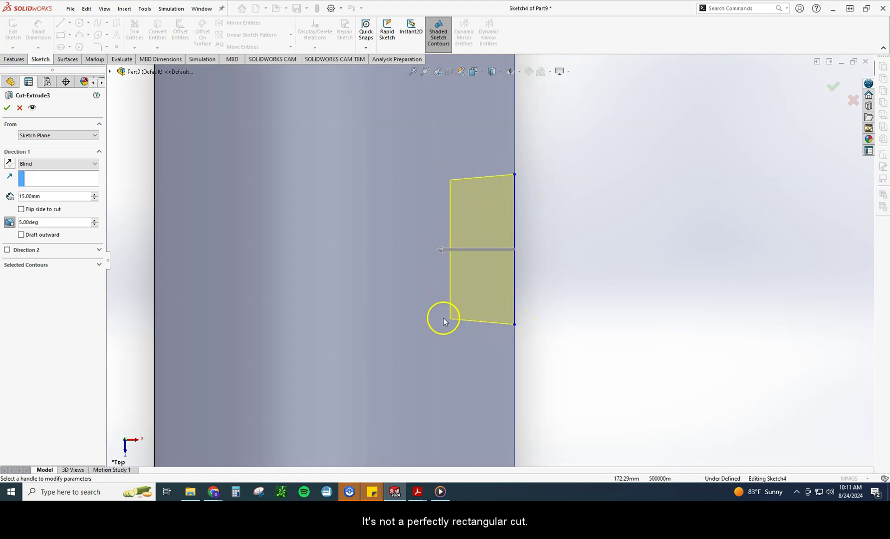
pyautogui.click(94, 220)
pyautogui.click(95, 220)
pyautogui.click(95, 220)
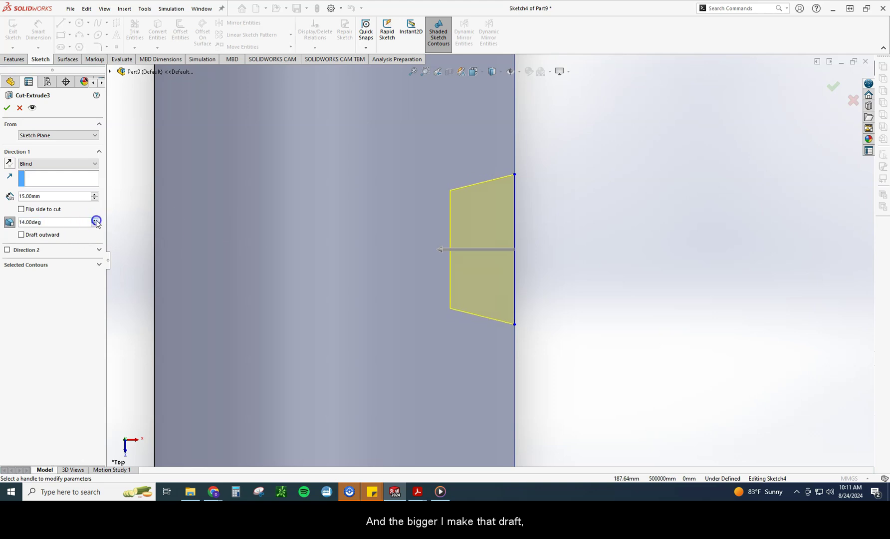
pyautogui.click(94, 220)
pyautogui.click(95, 219)
pyautogui.click(95, 220)
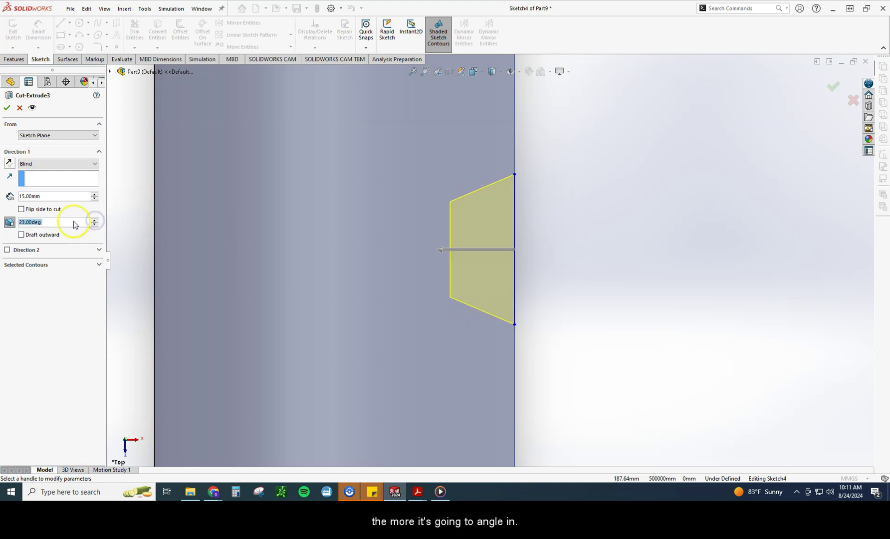
pyautogui.scroll(-3, 73, 224)
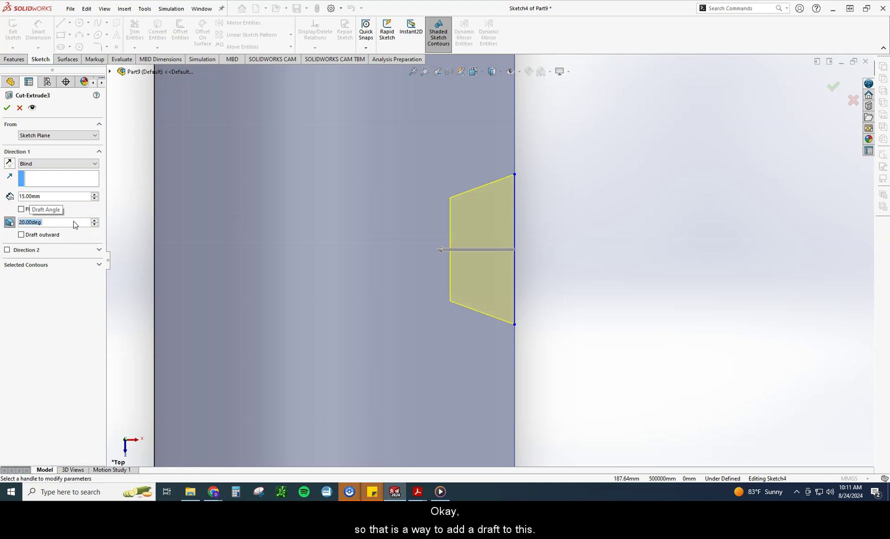
pyautogui.click(7, 108)
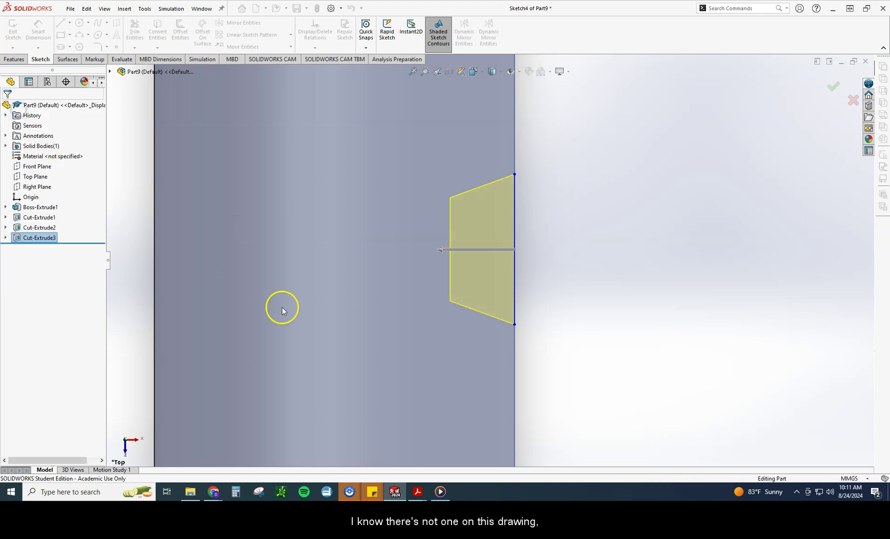
pyautogui.press('f')
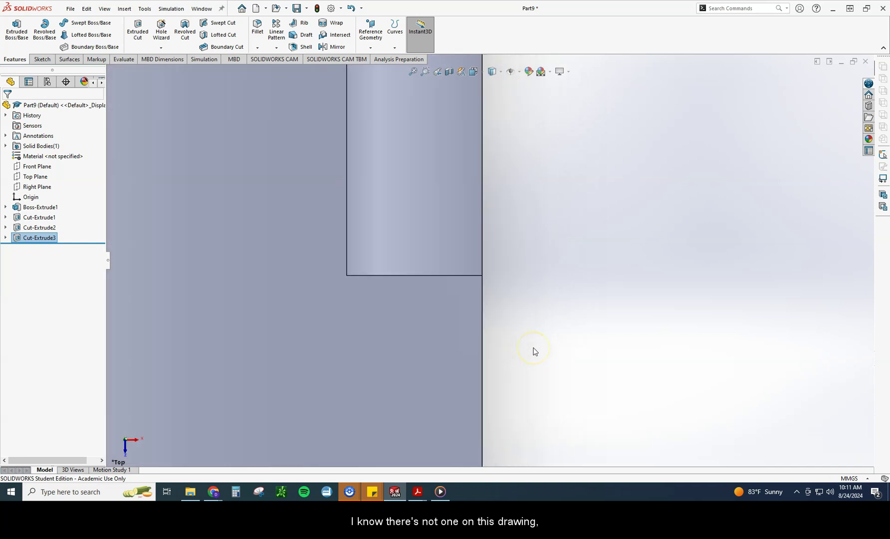
pyautogui.moveTo(514, 358); pyautogui.dragTo(480, 254, button='middle')
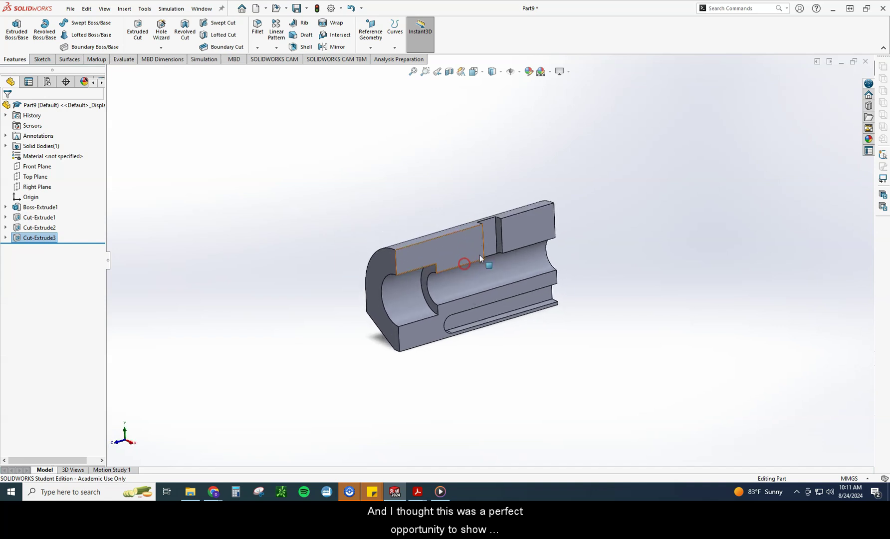
pyautogui.scroll(-2, 479, 254)
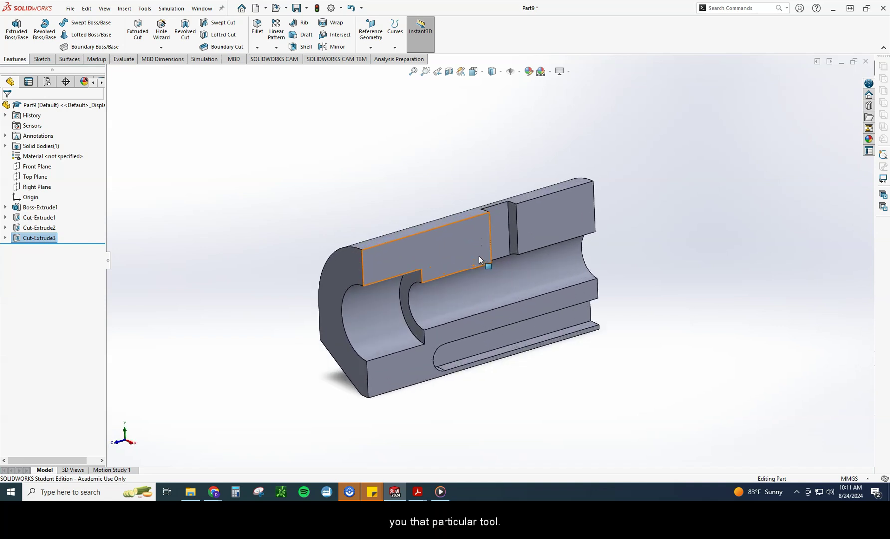
# Step: Consult the end view in the Pin Channel drawing, return to SOLIDWORKS and start a sketch on the part's front face
pyautogui.click(397, 491)
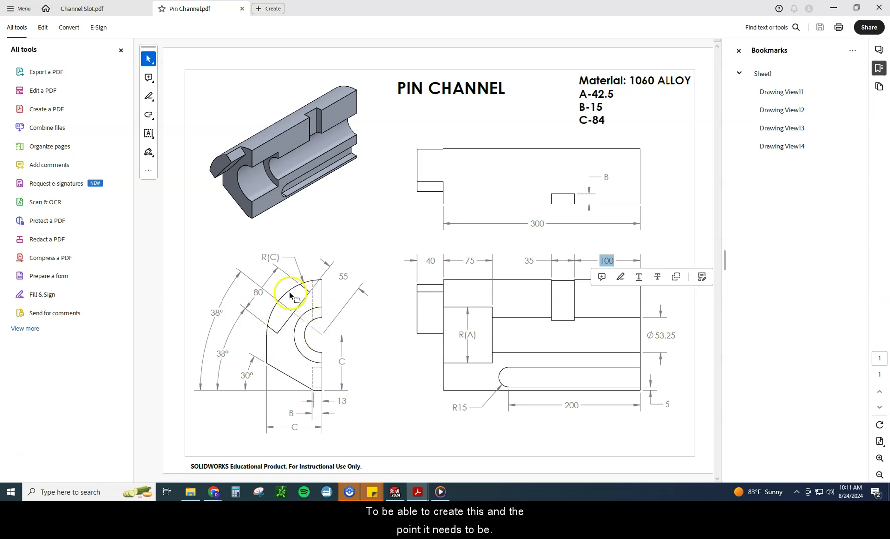
pyautogui.click(394, 491)
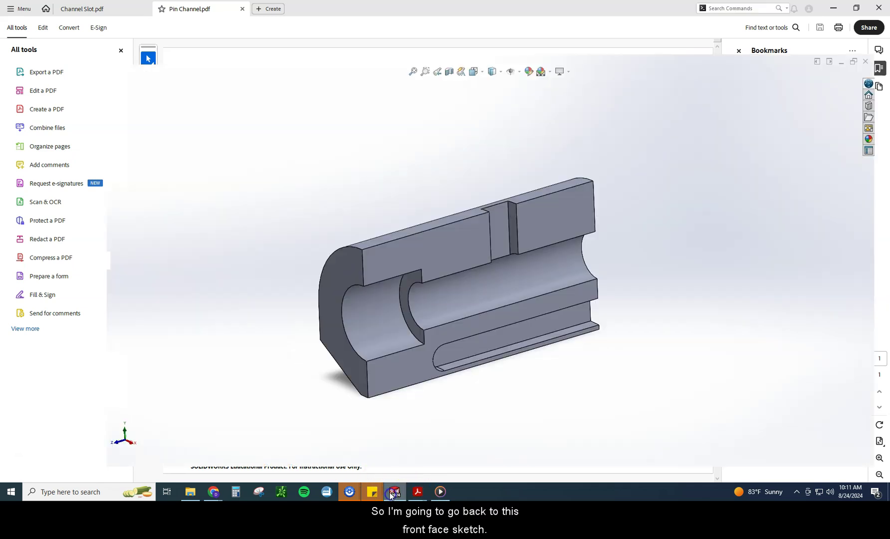
pyautogui.click(332, 318)
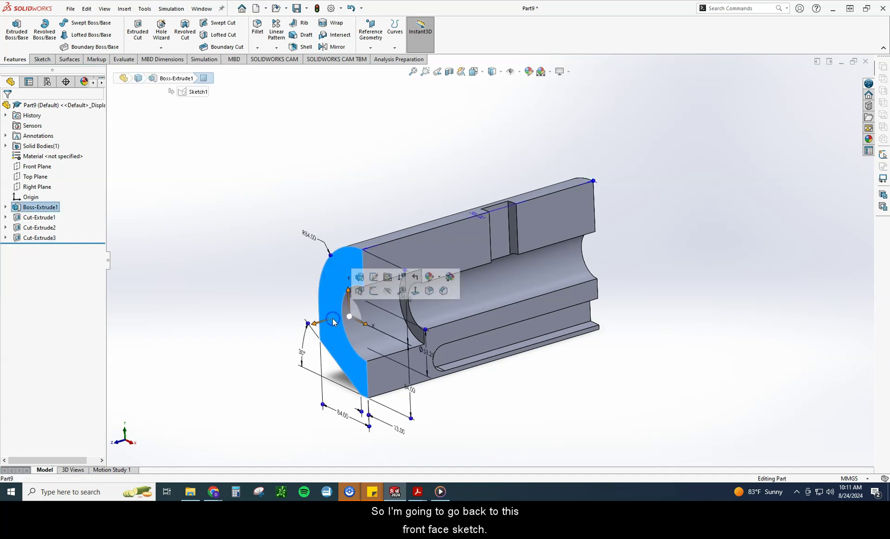
pyautogui.click(372, 292)
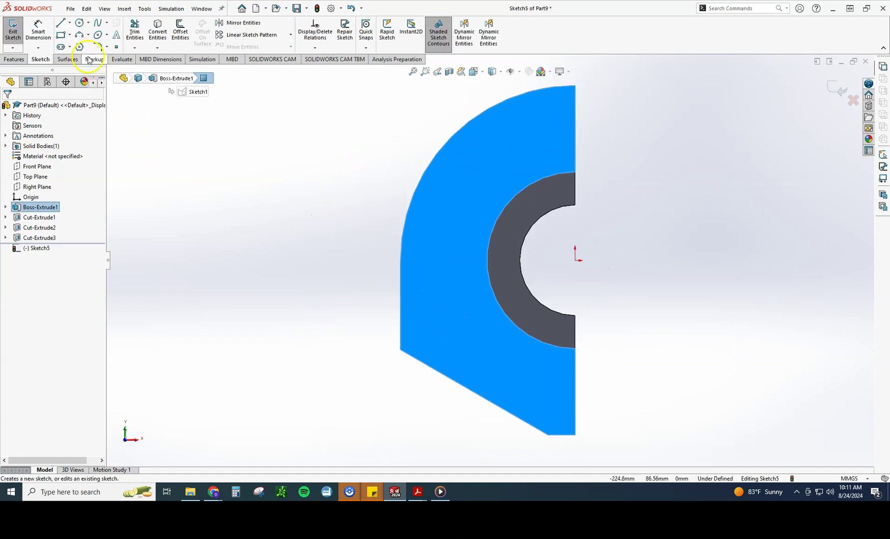
# Step: Draw a construction centerline about 50 mm long from the origin diagonally up toward the rounded side, at about 146 degrees
pyautogui.click(70, 24)
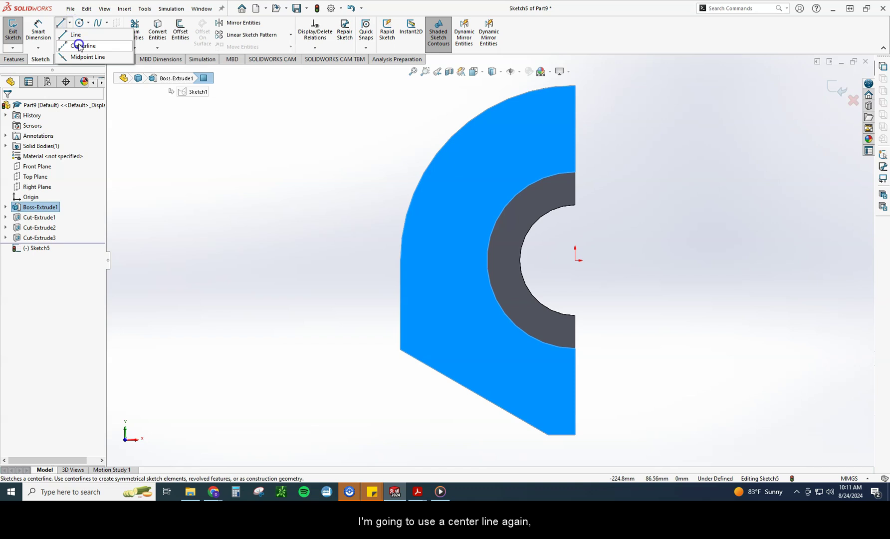
pyautogui.click(78, 46)
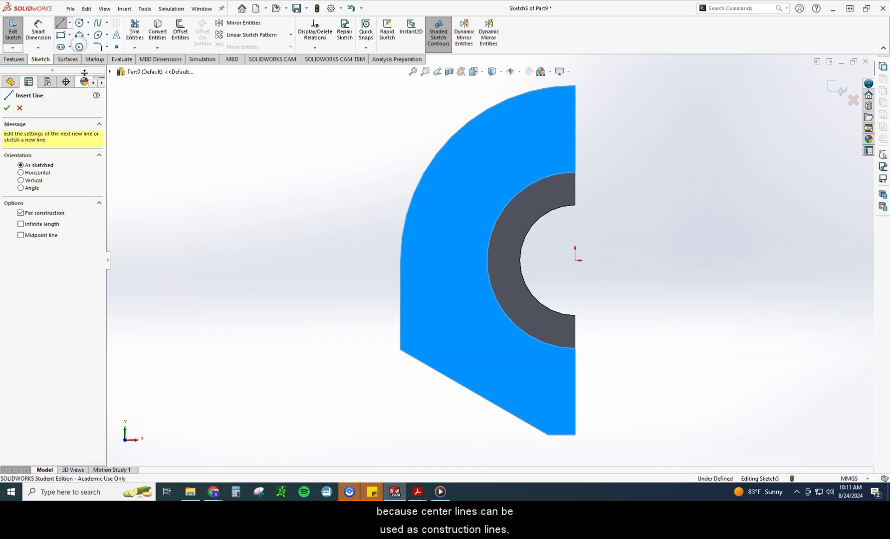
pyautogui.click(576, 260)
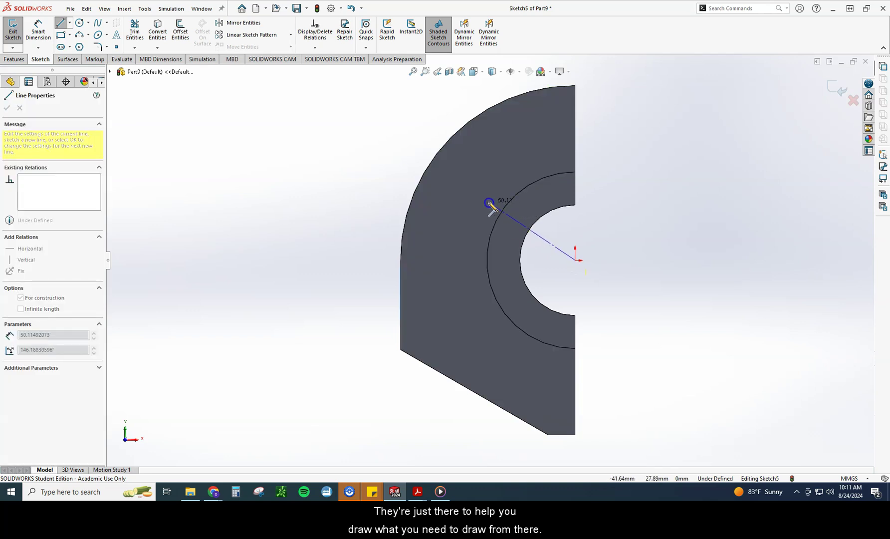
pyautogui.doubleClick(488, 203)
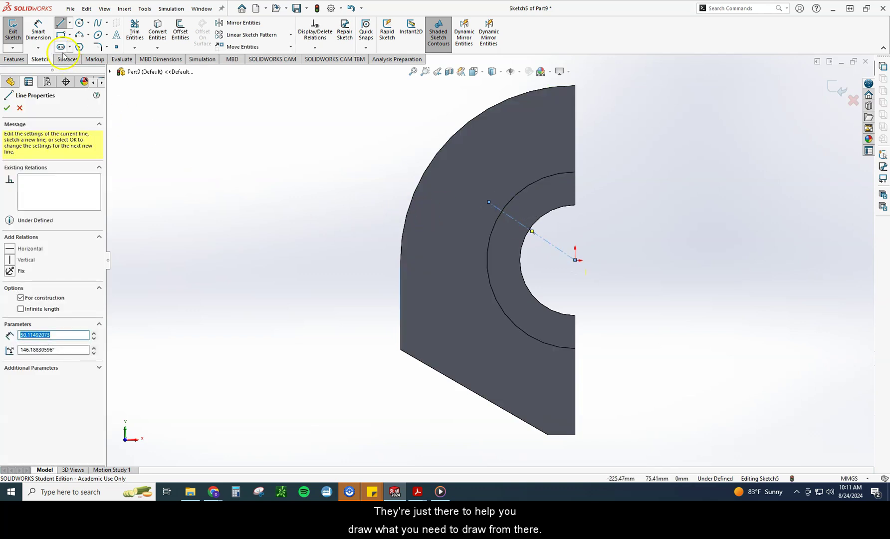
# Step: Draw a line about 28 mm long upward from the centerline's outer end, perpendicular to it, and a second line perpendicular outward past the arc edge
pyautogui.click(70, 23)
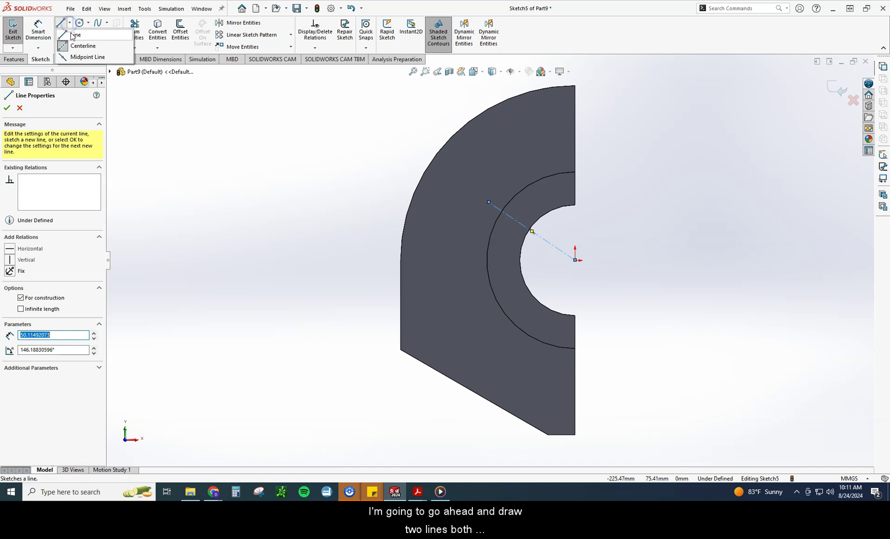
pyautogui.click(72, 34)
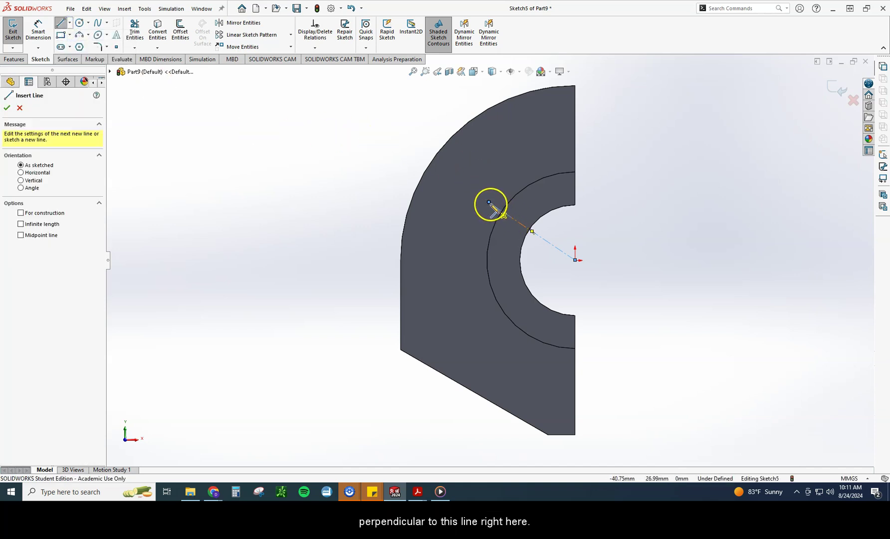
pyautogui.click(488, 202)
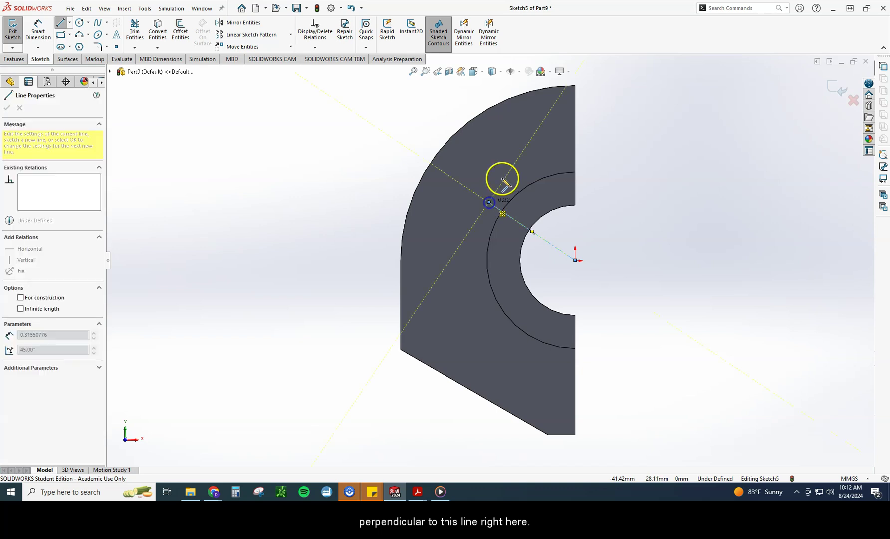
pyautogui.click(520, 153)
pyautogui.click(460, 114)
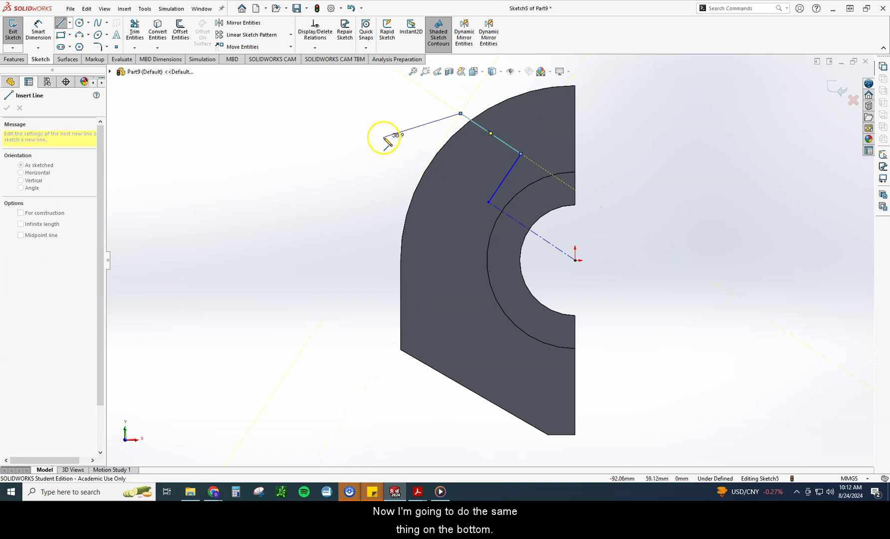
pyautogui.press('Escape')
# Step: Draw a matching perpendicular line about 28 mm long on the centerline's lower side, and continue it perpendicular outward past the arc edge
pyautogui.click(63, 24)
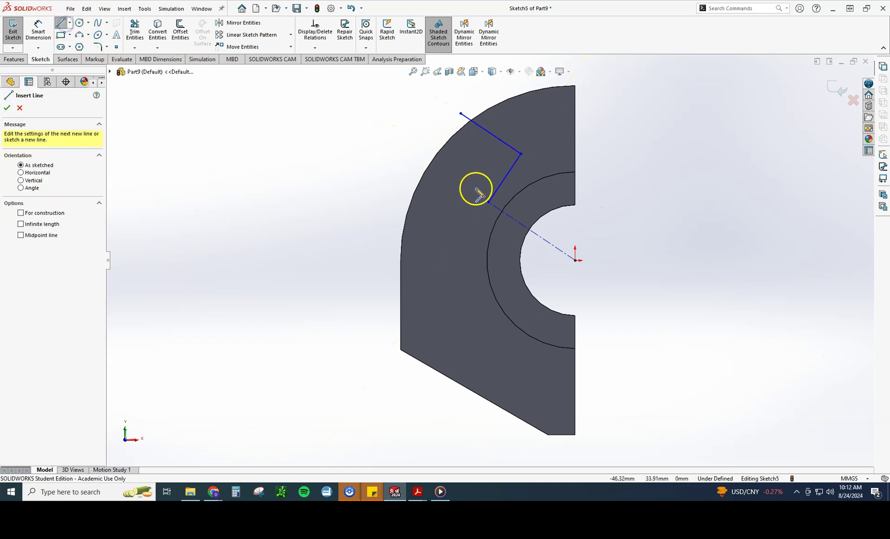
pyautogui.click(488, 201)
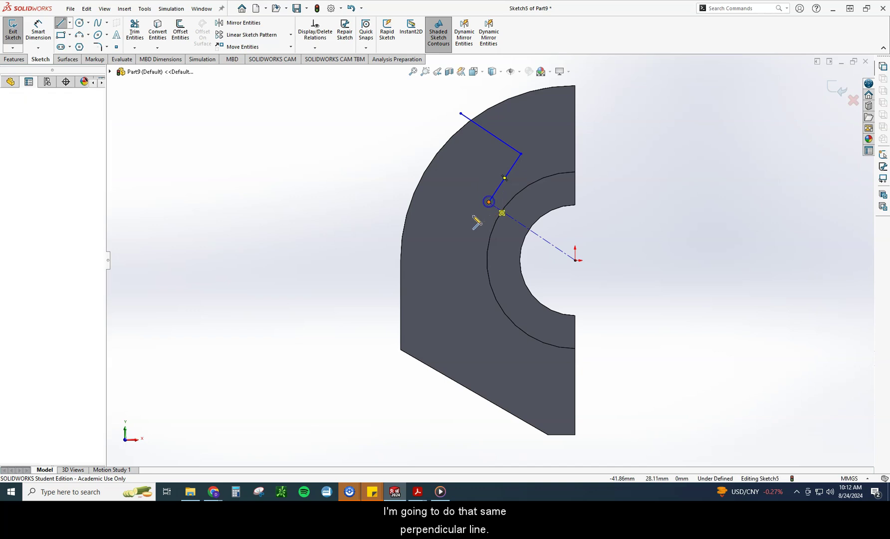
pyautogui.click(456, 249)
pyautogui.click(385, 202)
pyautogui.press('Escape')
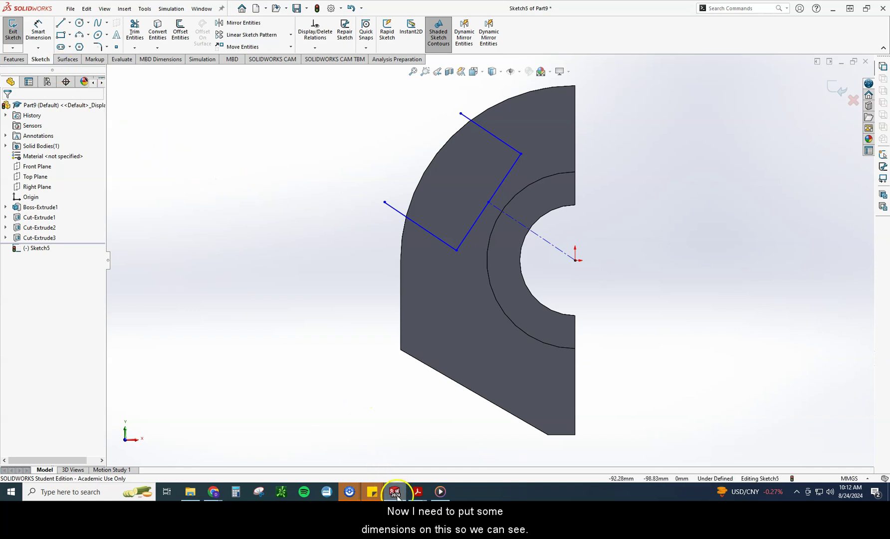
# Step: Check the profile sizes in the PDF drawing and dimension the centerline's aligned length as 55 mm
pyautogui.click(418, 491)
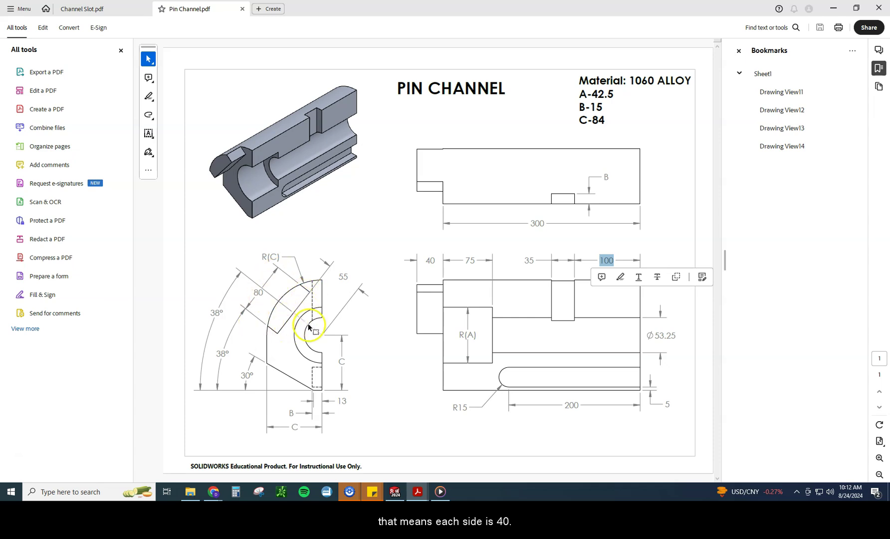
pyautogui.click(395, 485)
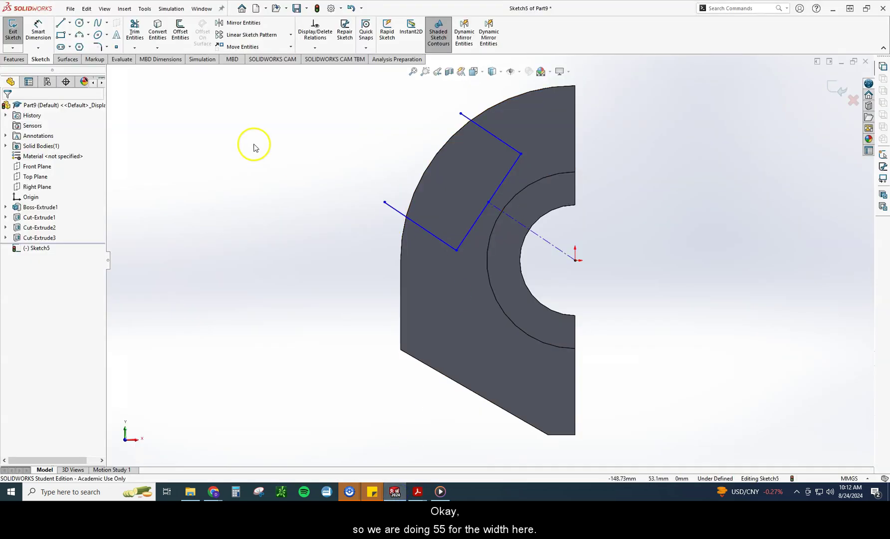
pyautogui.click(46, 37)
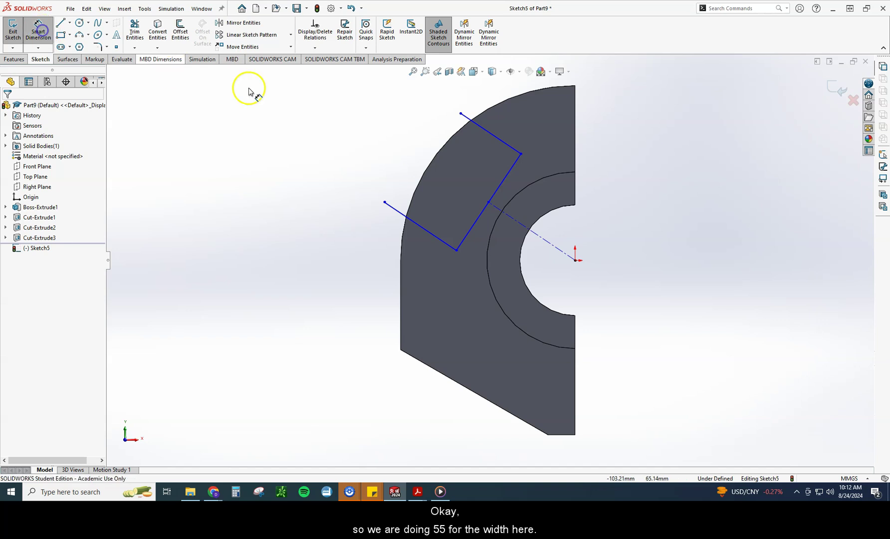
pyautogui.click(546, 232)
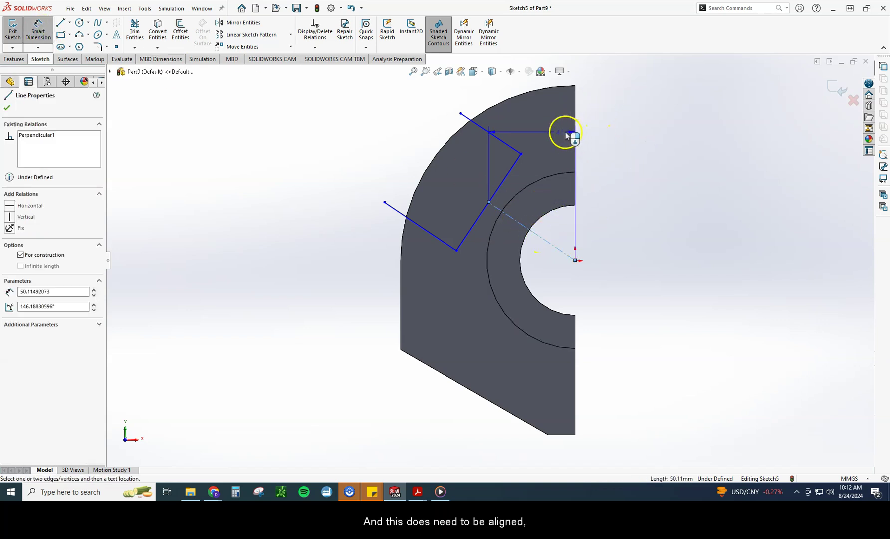
pyautogui.click(604, 122)
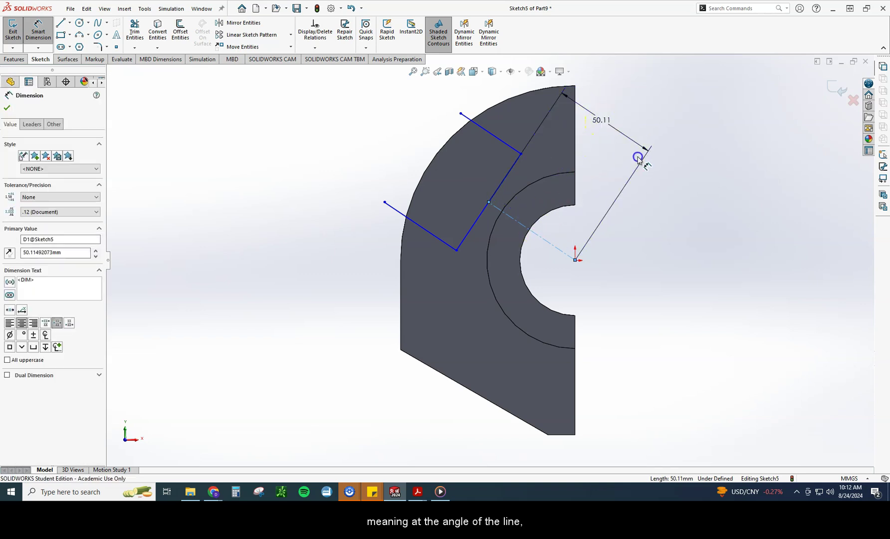
pyautogui.write('55')
pyautogui.press('Return')
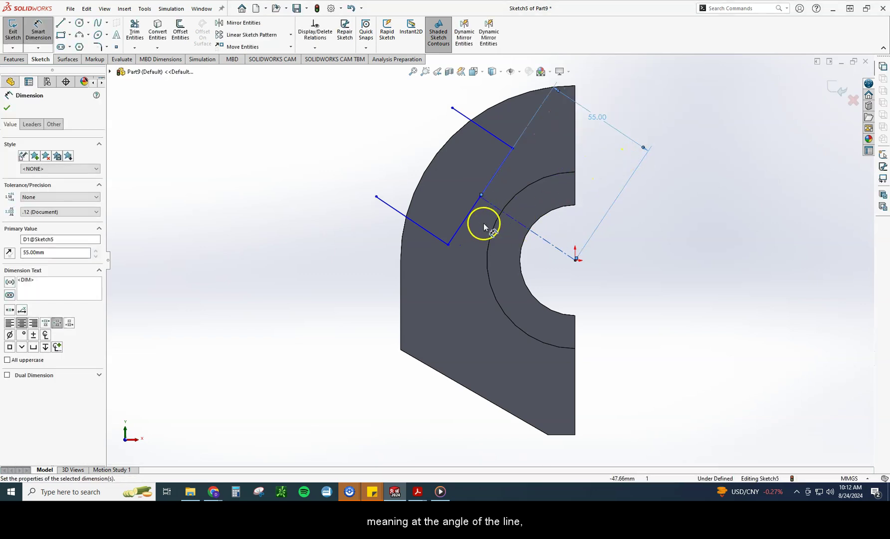
# Step: Dimension the two perpendicular segments on either side of the centerline as 40 mm each
pyautogui.click(483, 226)
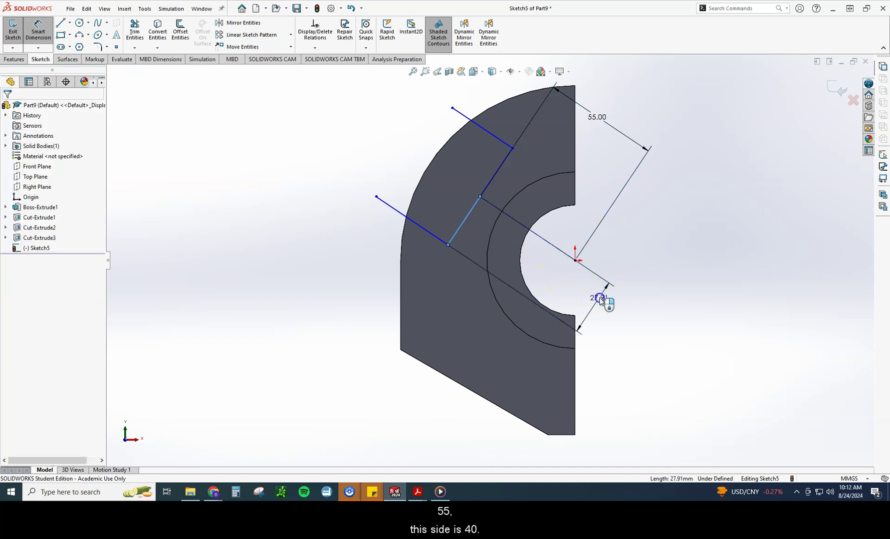
pyautogui.click(600, 298)
pyautogui.write('40')
pyautogui.press('Return')
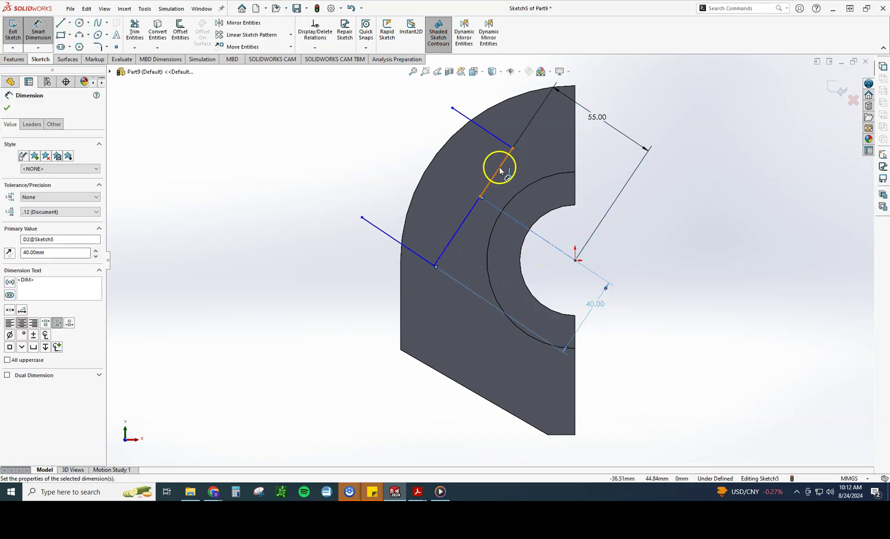
pyautogui.click(501, 171)
pyautogui.click(625, 253)
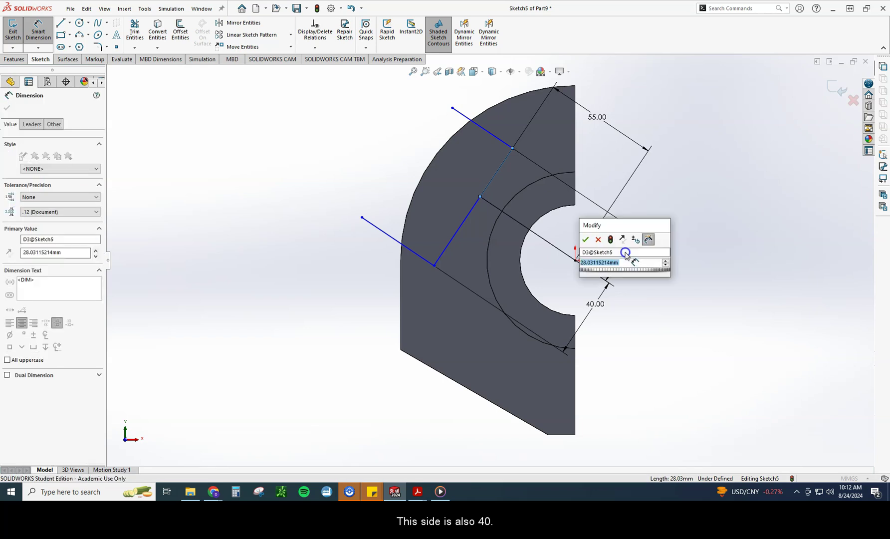
pyautogui.write('40')
pyautogui.press('Return')
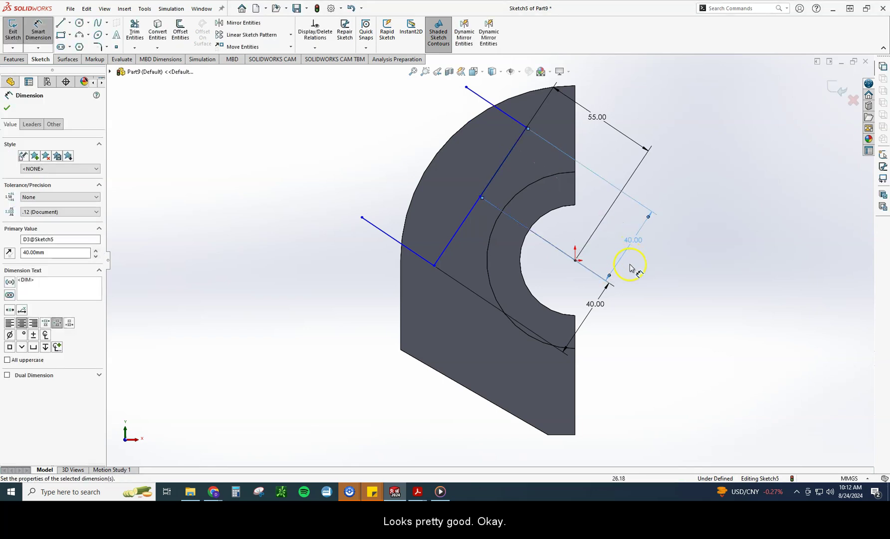
pyautogui.press('z')
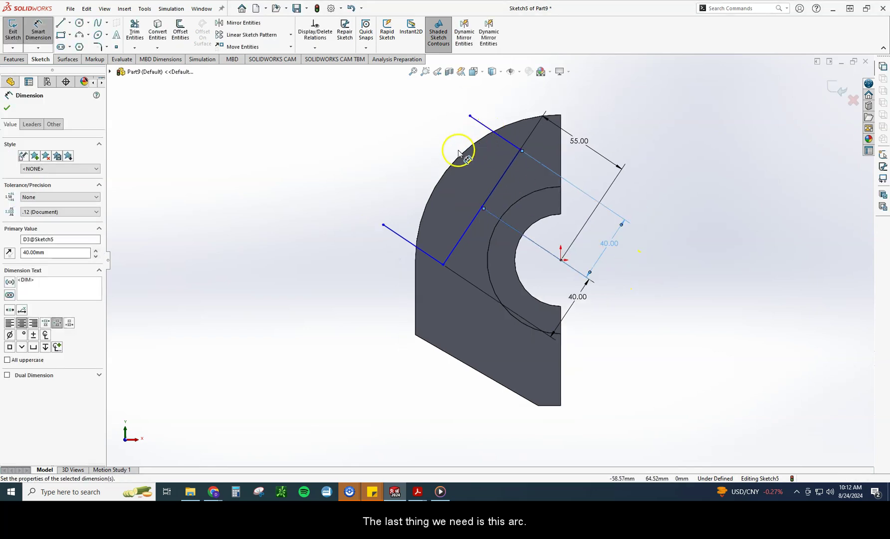
pyautogui.press('Escape')
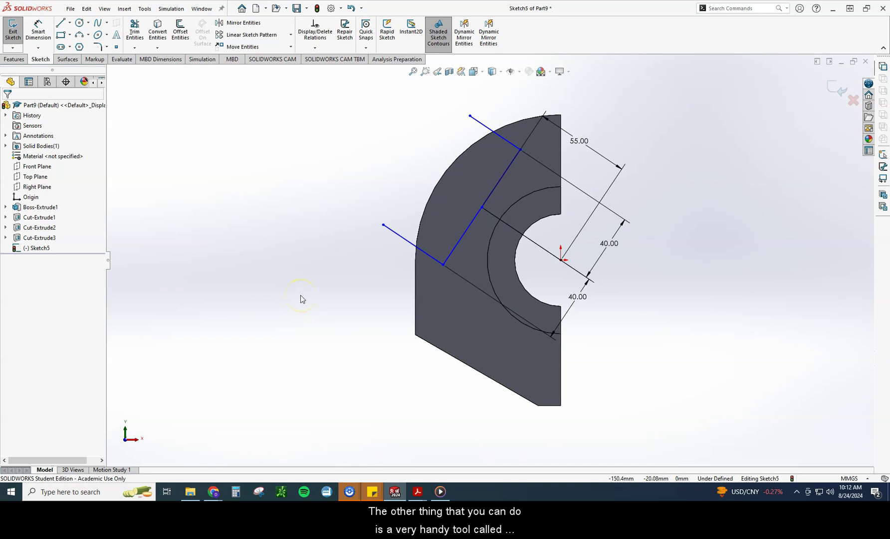
# Step: Convert the face's outer arc edge into the sketch and power trim its lower end below the lower outward line
pyautogui.click(424, 214)
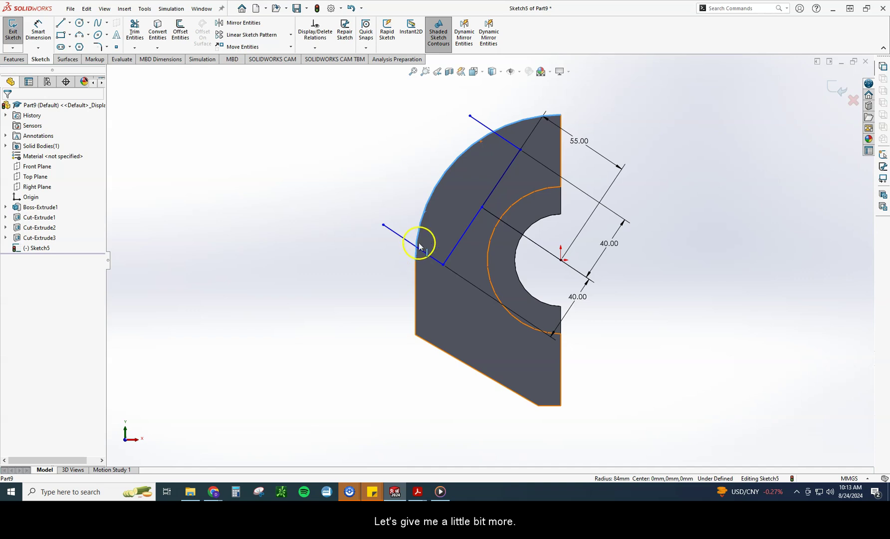
pyautogui.click(161, 35)
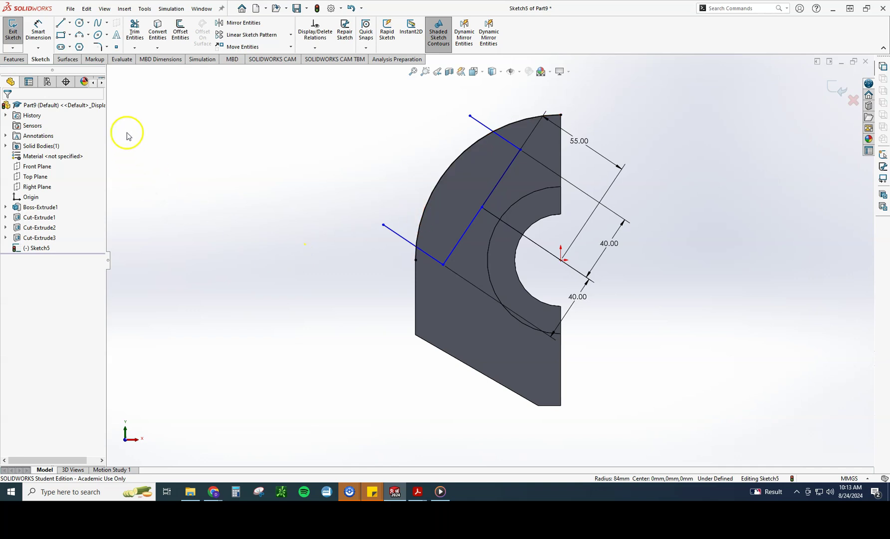
pyautogui.click(134, 39)
pyautogui.click(24, 203)
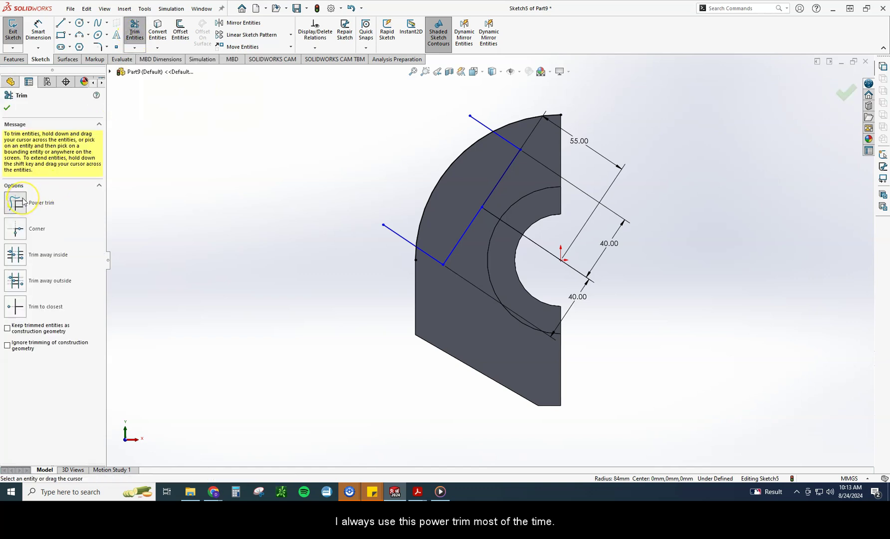
pyautogui.click(30, 202)
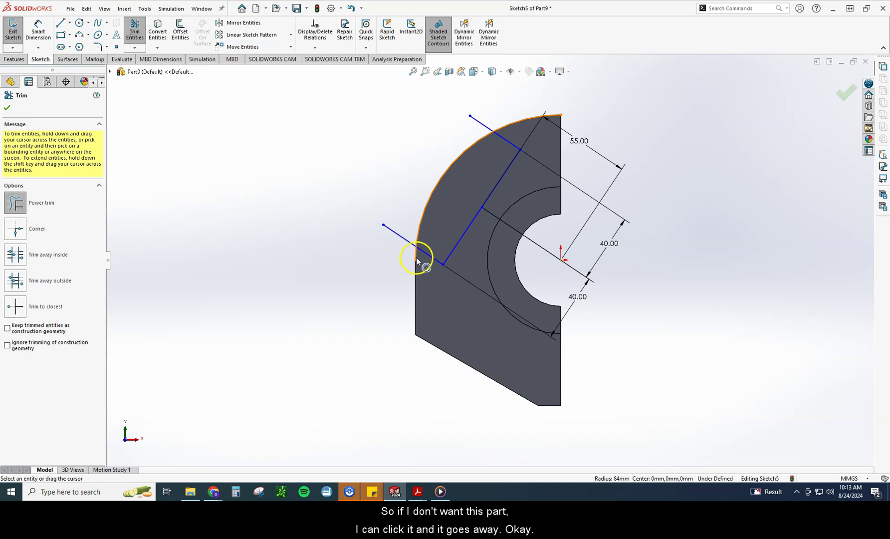
pyautogui.moveTo(417, 260)
pyautogui.mouseDown()
pyautogui.moveTo(397, 302)
pyautogui.moveTo(403, 252)
pyautogui.moveTo(415, 253)
pyautogui.mouseUp()
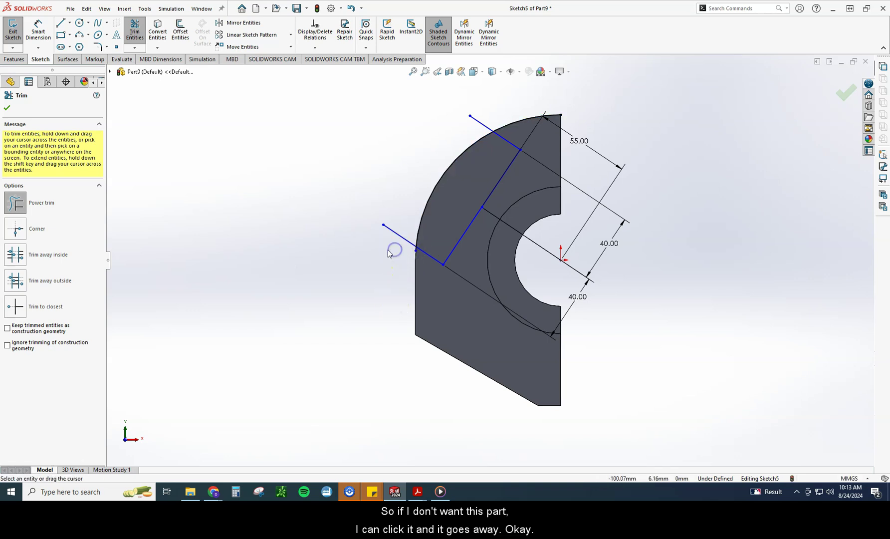
# Step: Power trim the overhanging ends of both outward lines and the arc's upper remainder, leaving a closed profile
pyautogui.moveTo(210, 200)
pyautogui.mouseDown()
pyautogui.moveTo(290, 196)
pyautogui.moveTo(357, 166)
pyautogui.moveTo(282, 168)
pyautogui.mouseUp()
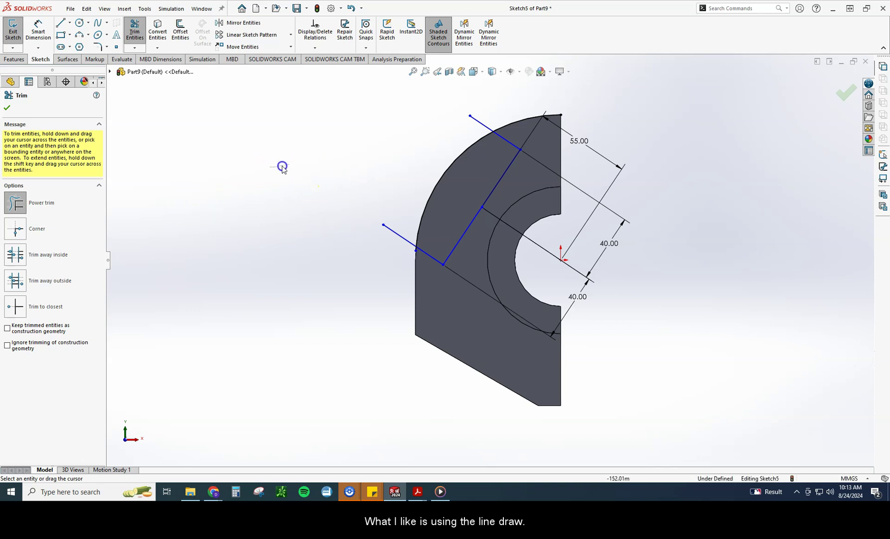
pyautogui.moveTo(323, 283)
pyautogui.mouseDown()
pyautogui.moveTo(347, 253)
pyautogui.moveTo(352, 215)
pyautogui.mouseUp()
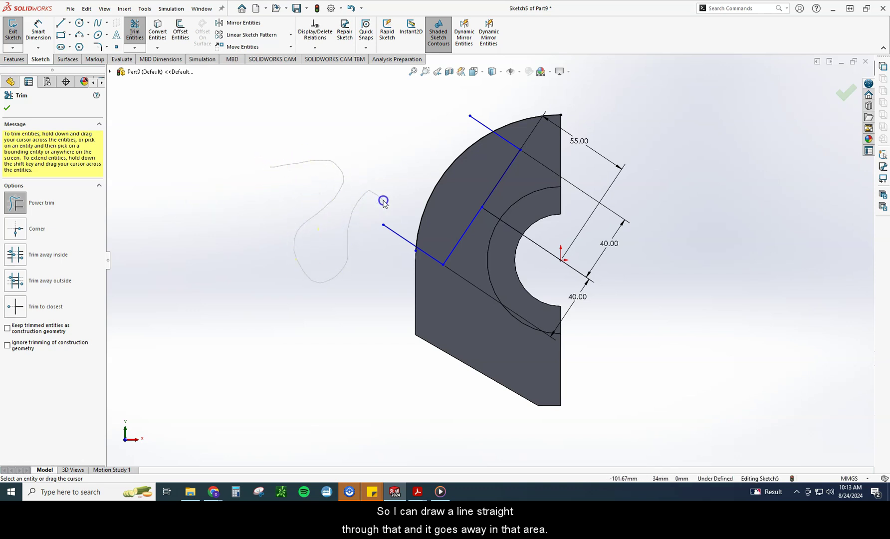
pyautogui.moveTo(400, 245); pyautogui.dragTo(417, 249)
pyautogui.moveTo(458, 129)
pyautogui.mouseDown()
pyautogui.moveTo(506, 119)
pyautogui.moveTo(589, 132)
pyautogui.mouseUp()
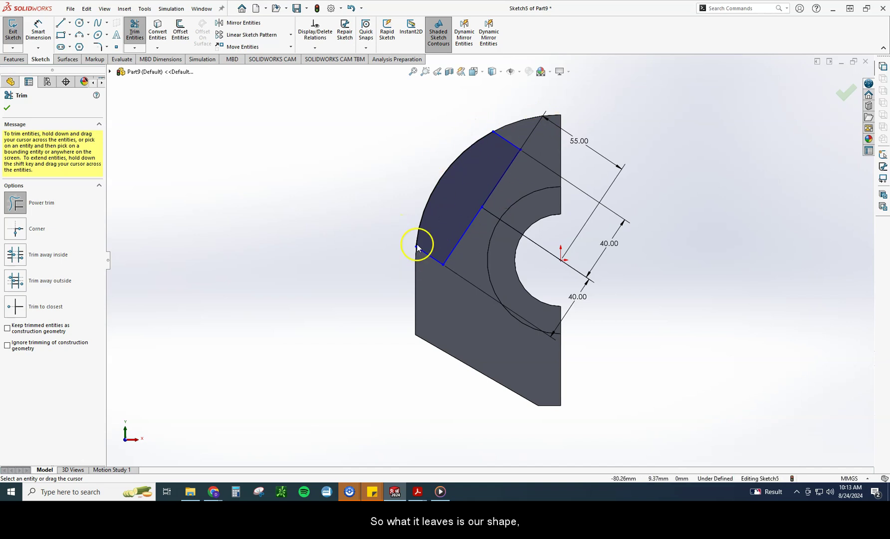
# Step: Check the profile's angle in the PDF drawing and dimension the angle between the part's bottom edge and the sketch centerline as 38°
pyautogui.click(7, 107)
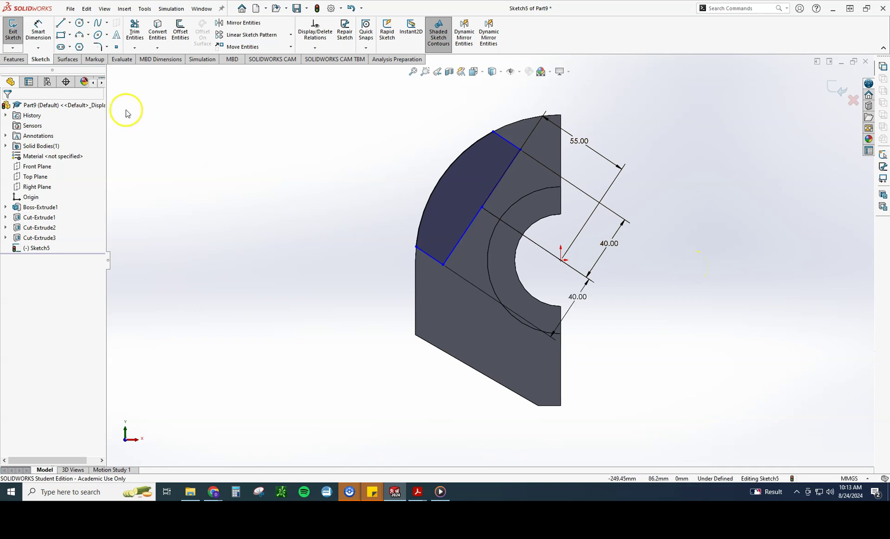
pyautogui.click(38, 31)
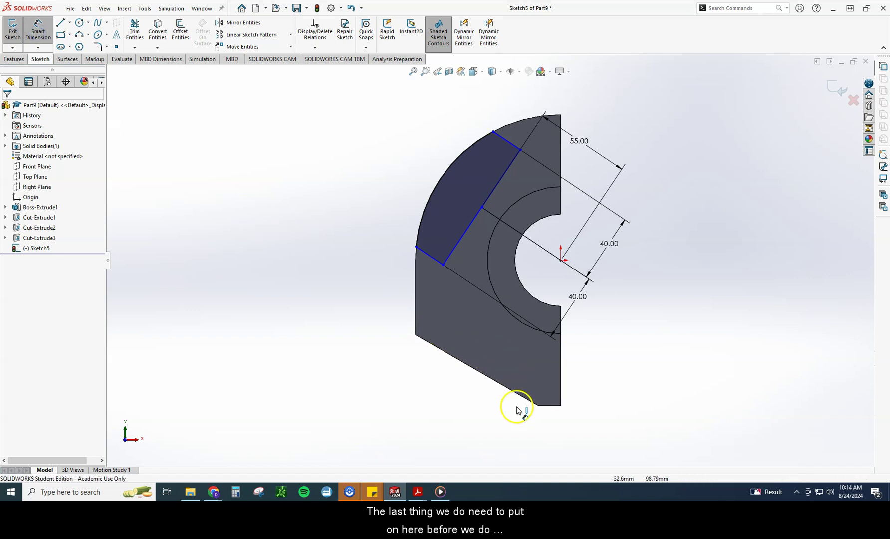
pyautogui.click(396, 492)
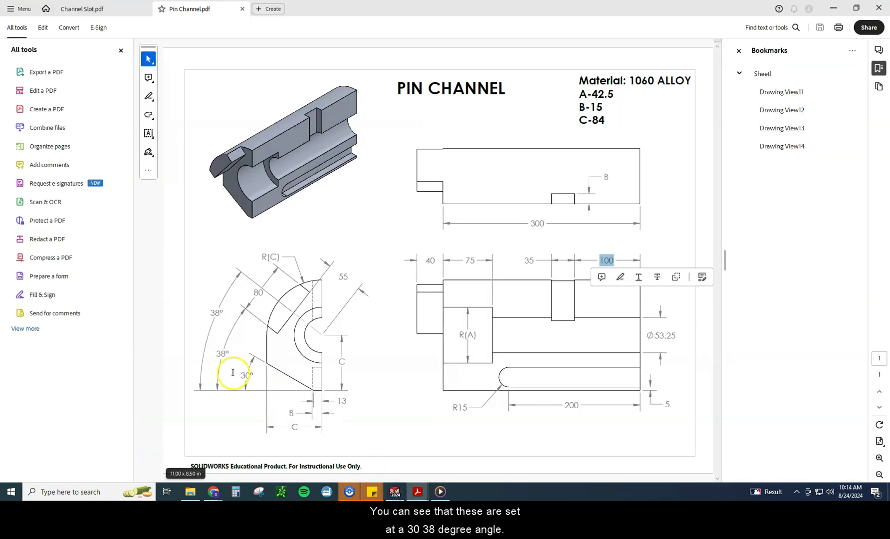
pyautogui.click(395, 491)
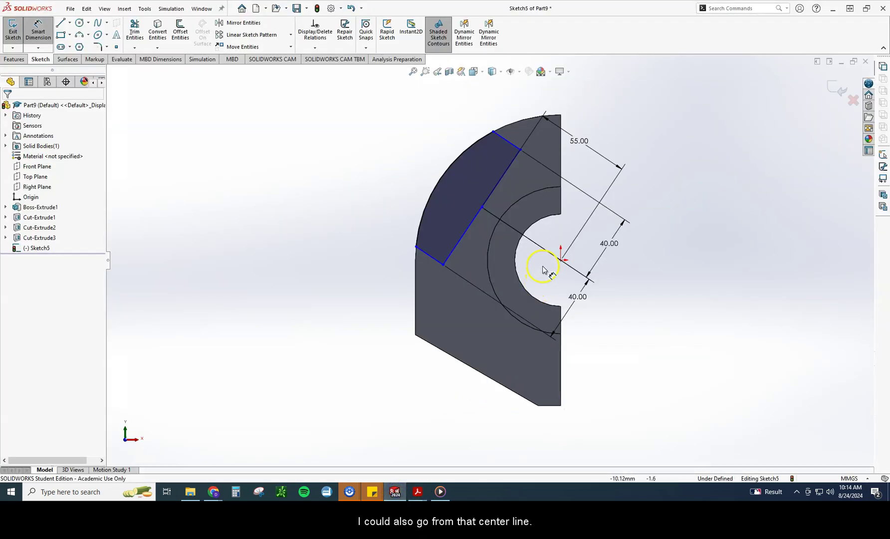
pyautogui.click(541, 405)
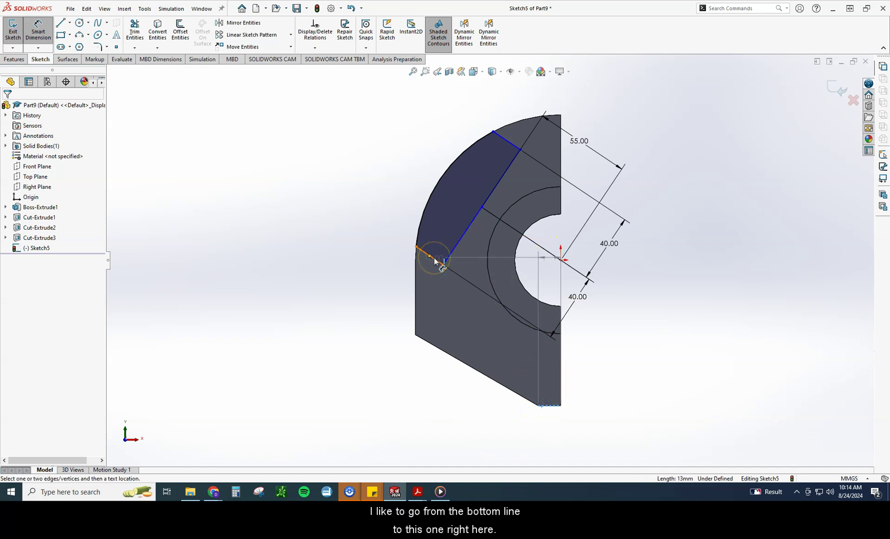
pyautogui.click(491, 214)
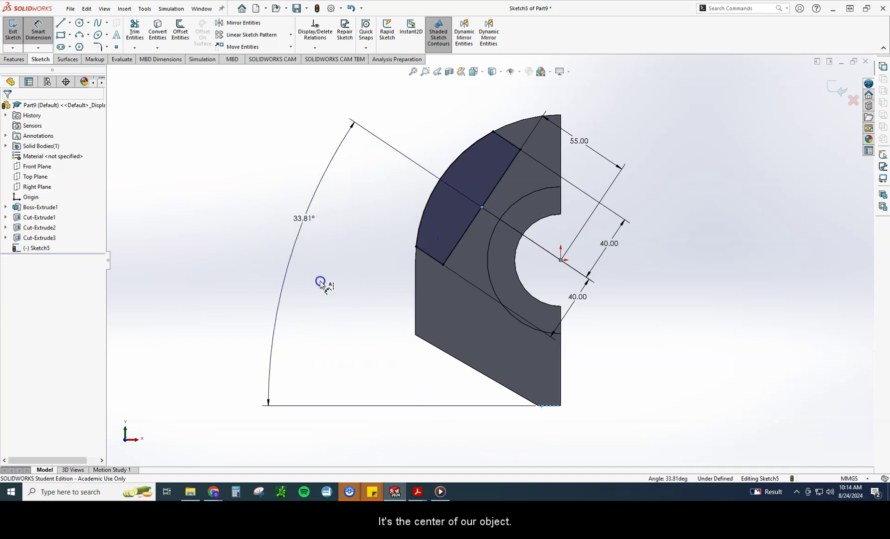
pyautogui.click(321, 284)
pyautogui.write('38')
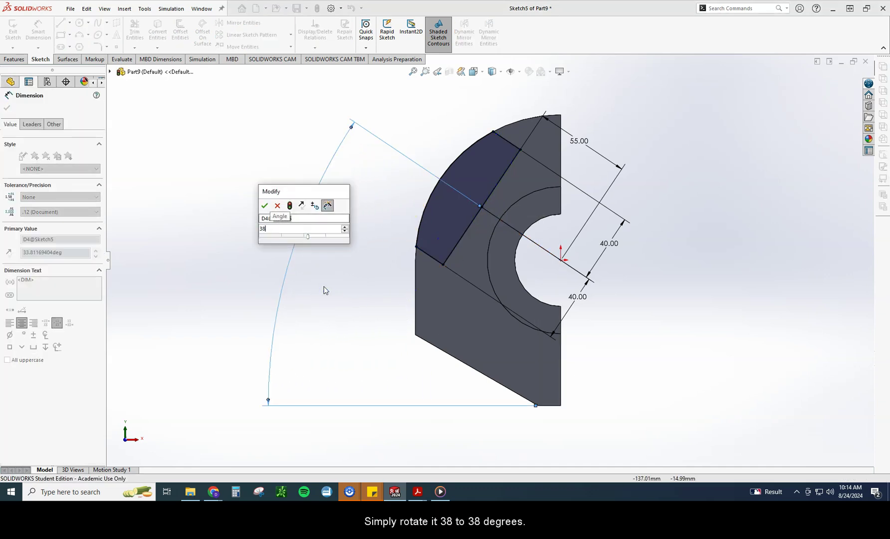
pyautogui.press('Return')
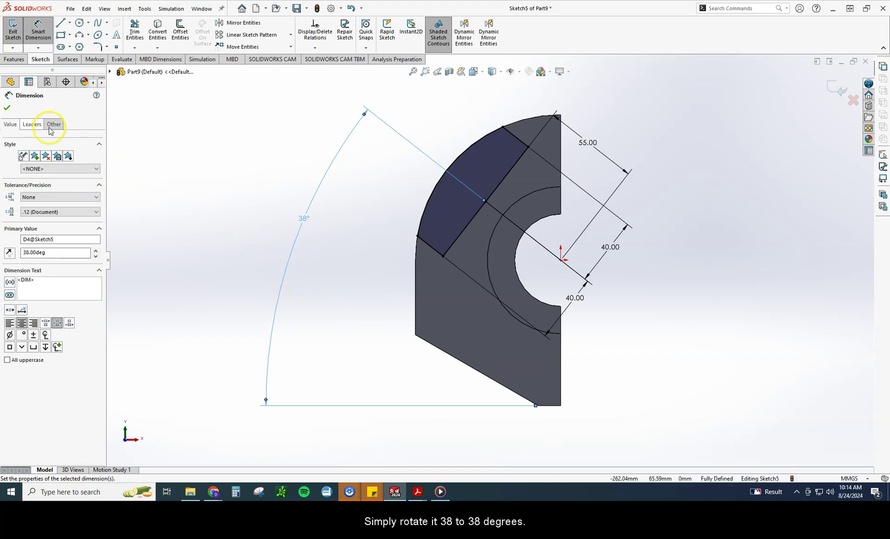
pyautogui.click(7, 108)
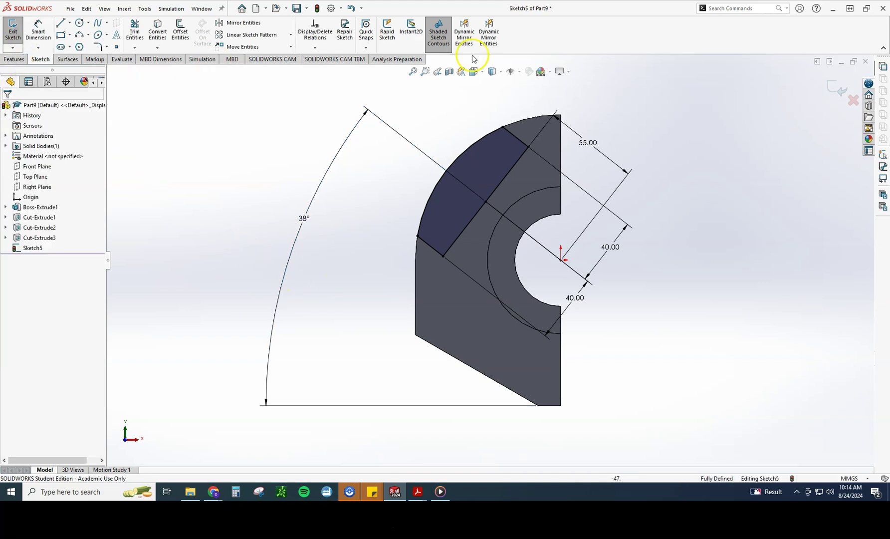
# Step: Extrude the angled arc-bounded profile outward as a blind boss 40 mm deep, checking the depth in the PDF drawing
pyautogui.click(14, 59)
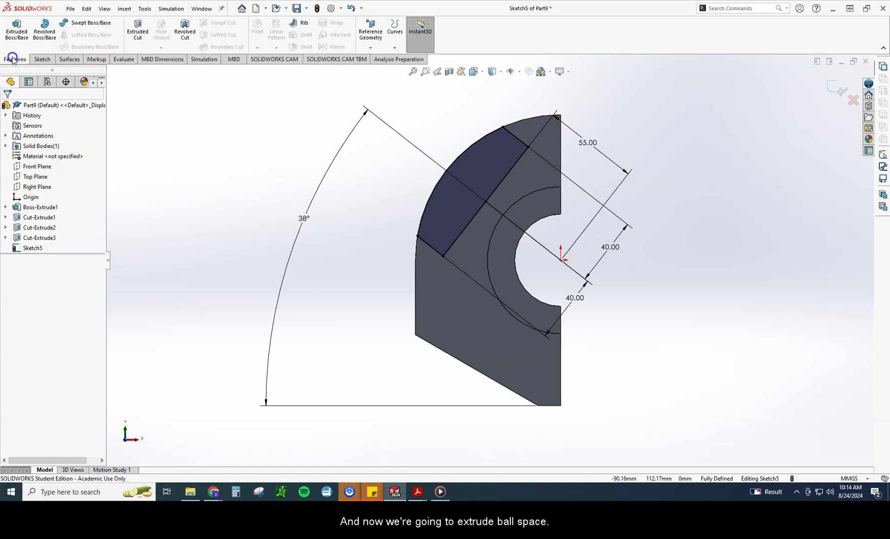
pyautogui.click(17, 30)
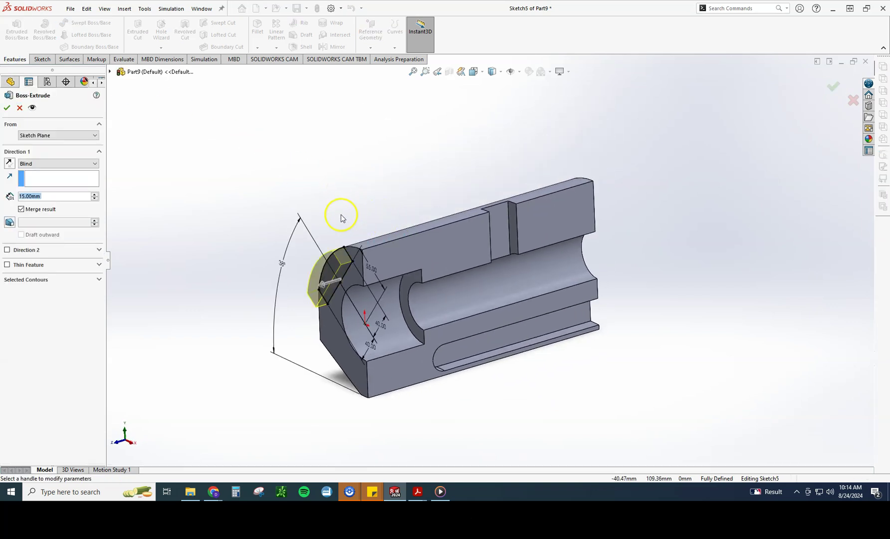
pyautogui.click(394, 491)
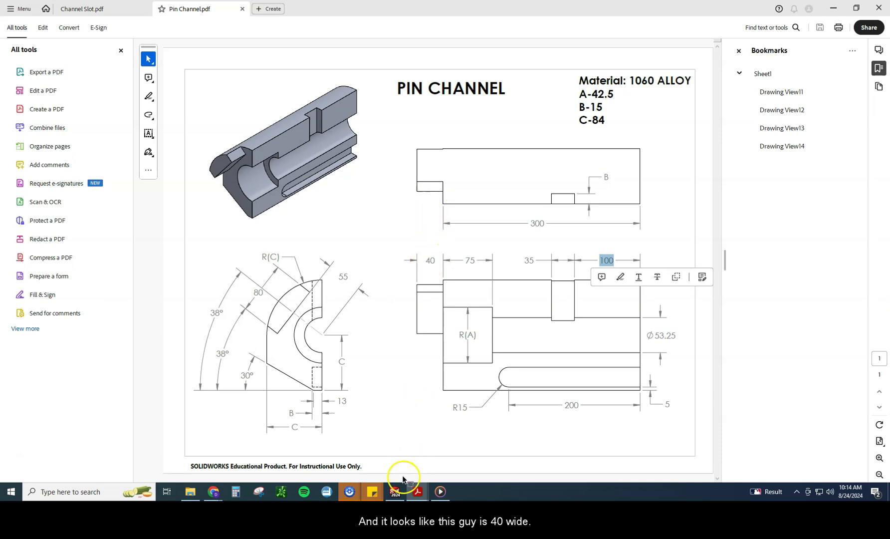
pyautogui.click(395, 492)
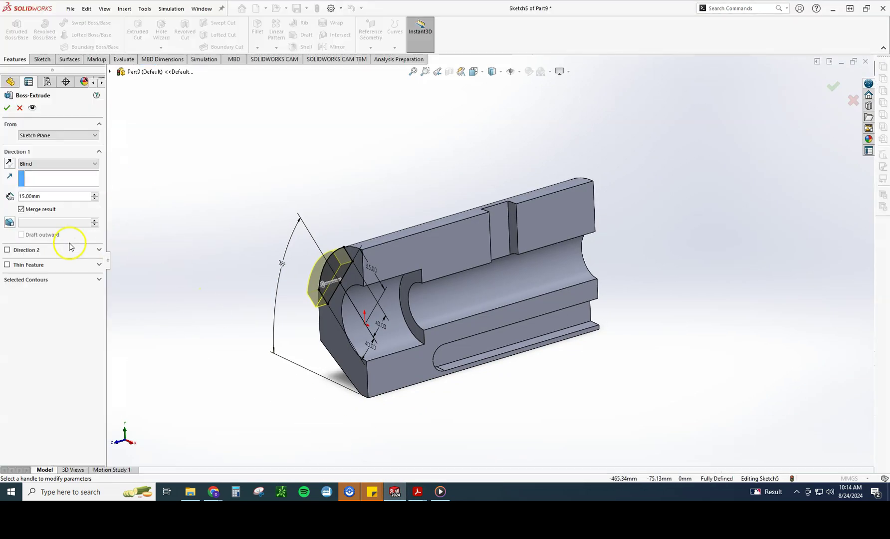
pyautogui.doubleClick(34, 196)
pyautogui.write('40')
pyautogui.press('Return')
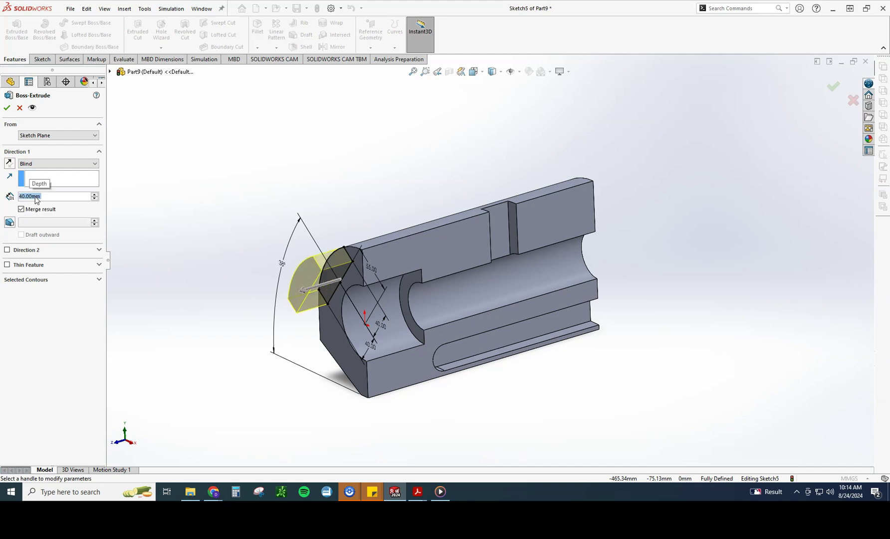
pyautogui.click(7, 107)
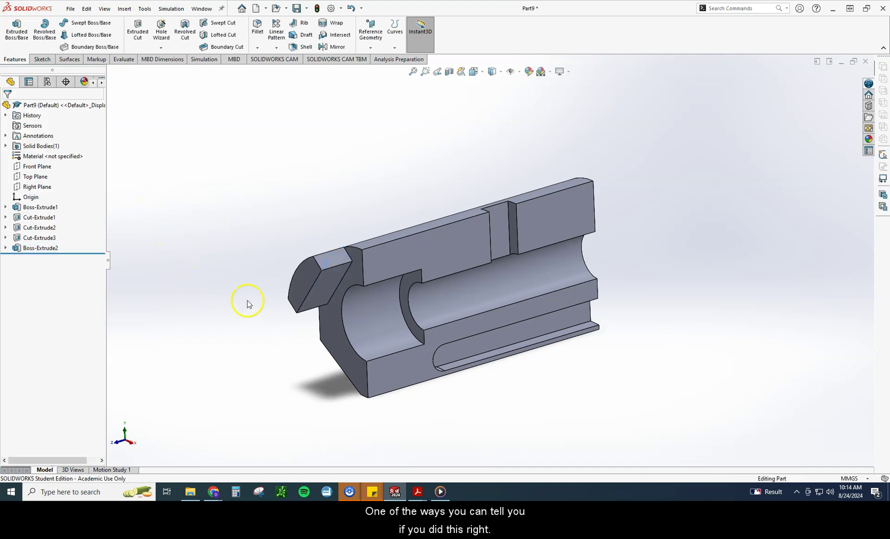
# Step: Inspect the curved outer face at the back of the part for a seam line between the main body and the projection
pyautogui.moveTo(276, 322); pyautogui.dragTo(344, 375, button='middle')
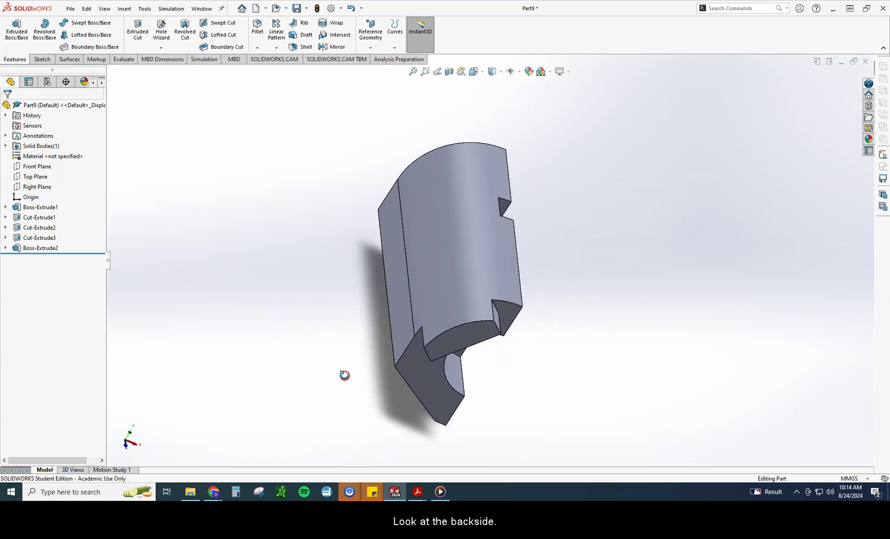
pyautogui.click(465, 312)
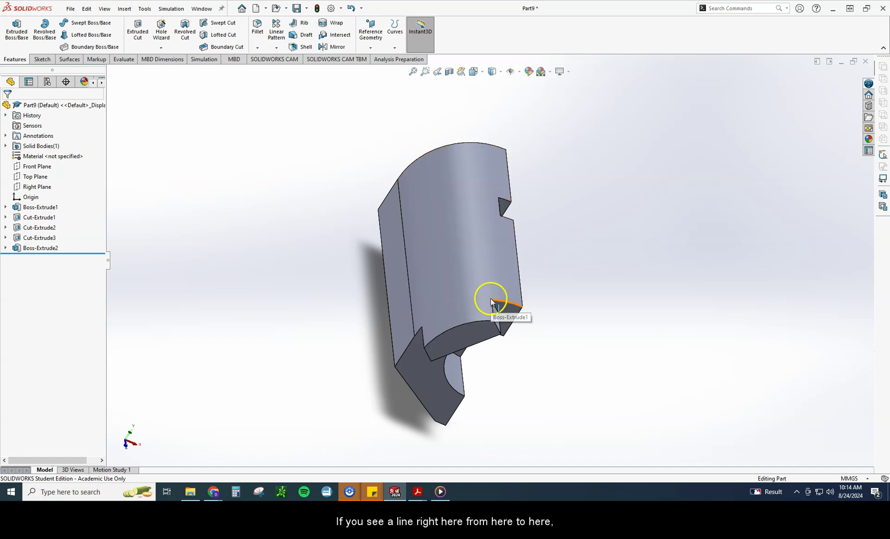
pyautogui.click(588, 286)
pyautogui.moveTo(588, 285); pyautogui.dragTo(523, 229, button='middle')
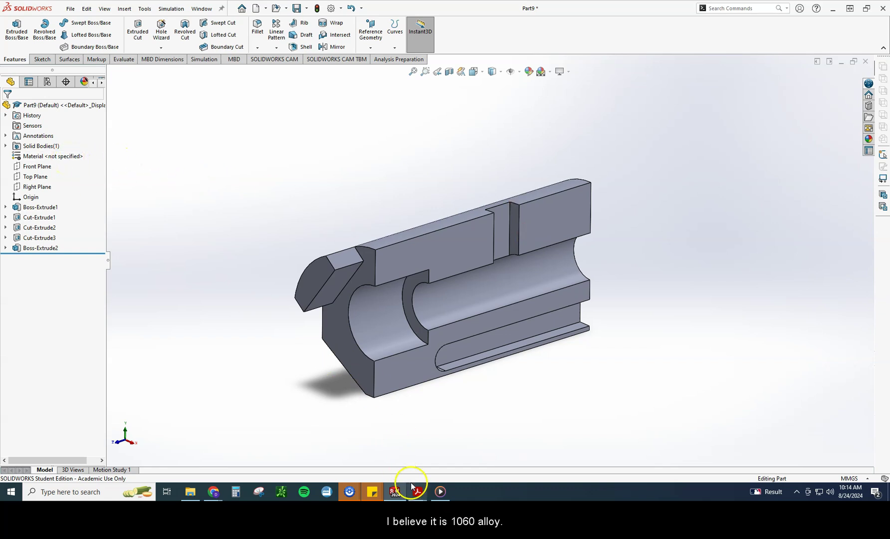
# Step: Check the specified material in the Pin Channel PDF drawing and bring up the evaluation tools for the part
pyautogui.moveTo(425, 479)
pyautogui.click(462, 451)
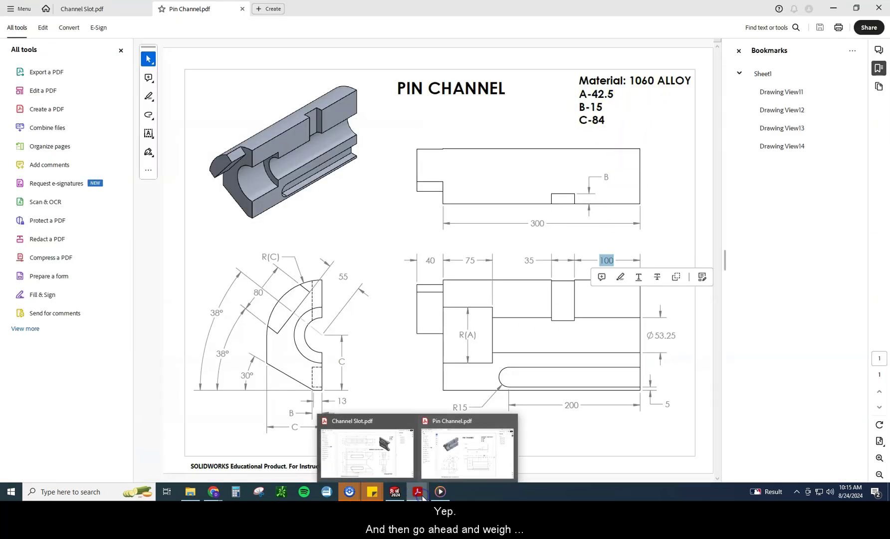
pyautogui.click(394, 491)
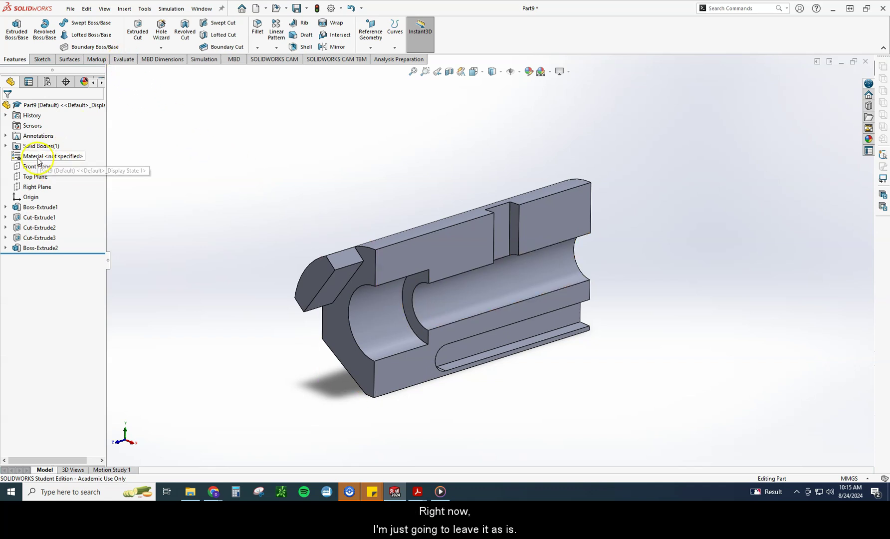
pyautogui.click(121, 60)
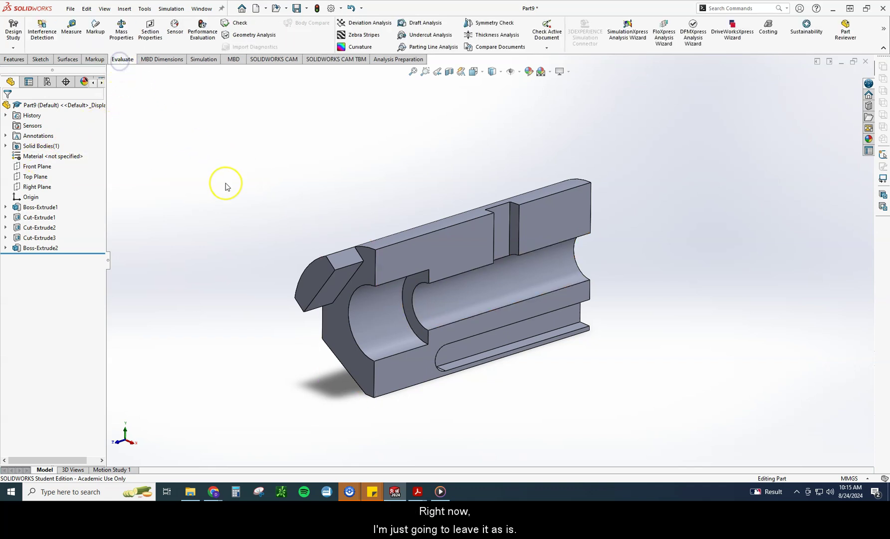